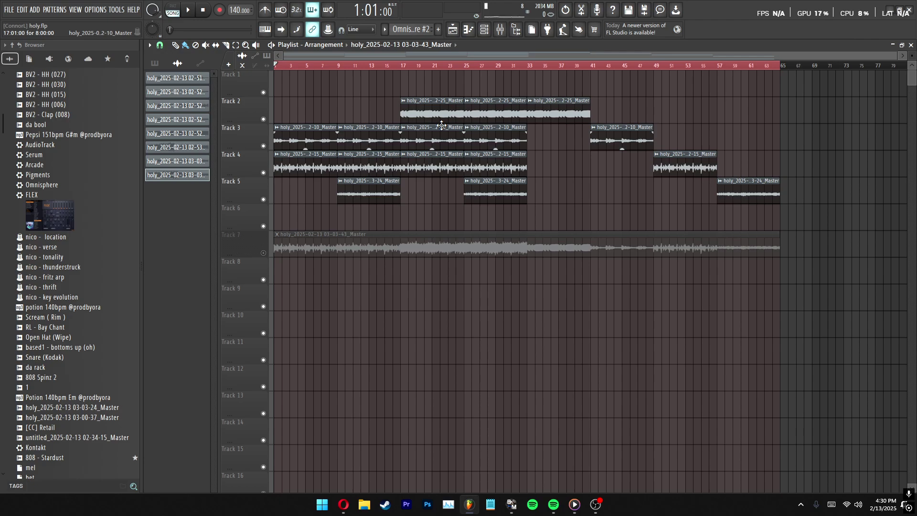
Place all six patterns, Pigments through Pattern 6, on Tracks 8 to 13 starting at bar 1
left_click(353, 143)
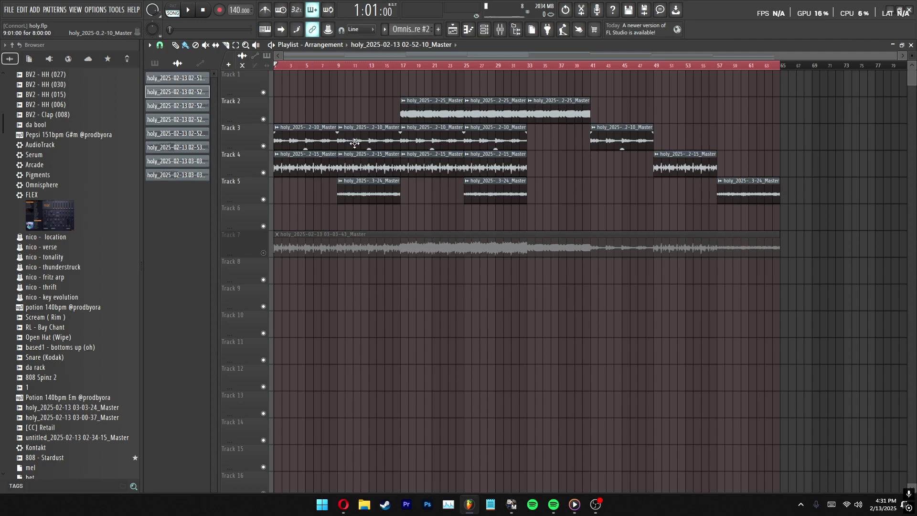
left_click(154, 63)
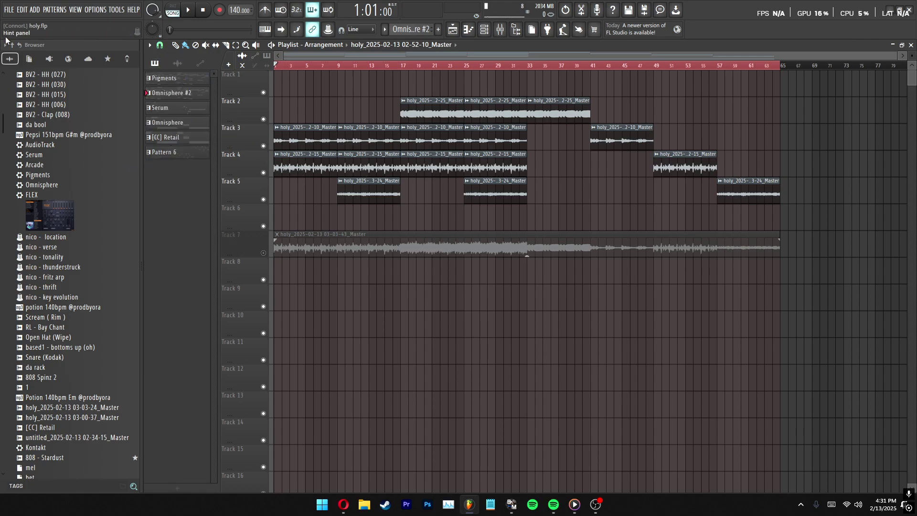
left_click(201, 79)
left_click(185, 156, "shift")
left_click_drag(168, 79, 278, 271)
Select all the rendered audio clips on Tracks 2 to 7 and delete them from the playlist
left_click_drag(278, 84, 760, 239)
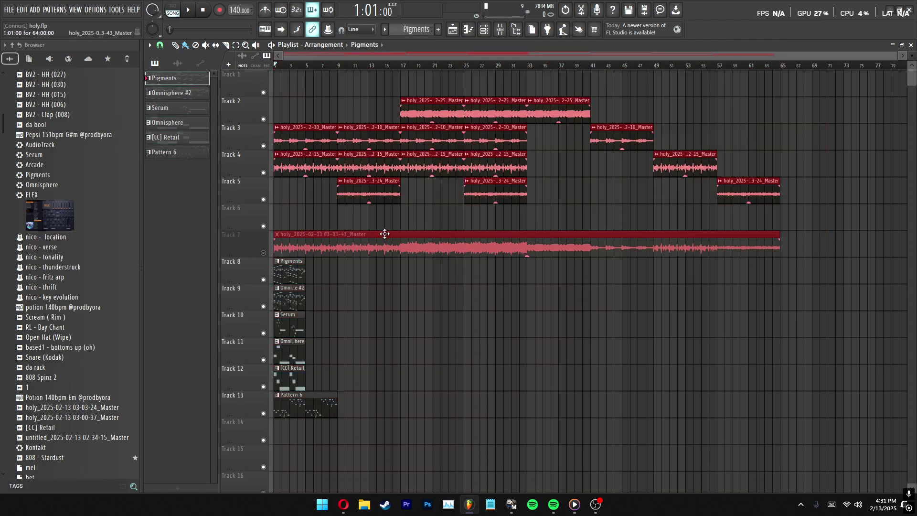
left_click_drag(369, 237, 493, 242)
key("Delete")
Select all six pattern clips and move them up to Tracks 1 to 6
key("ctrl+a")
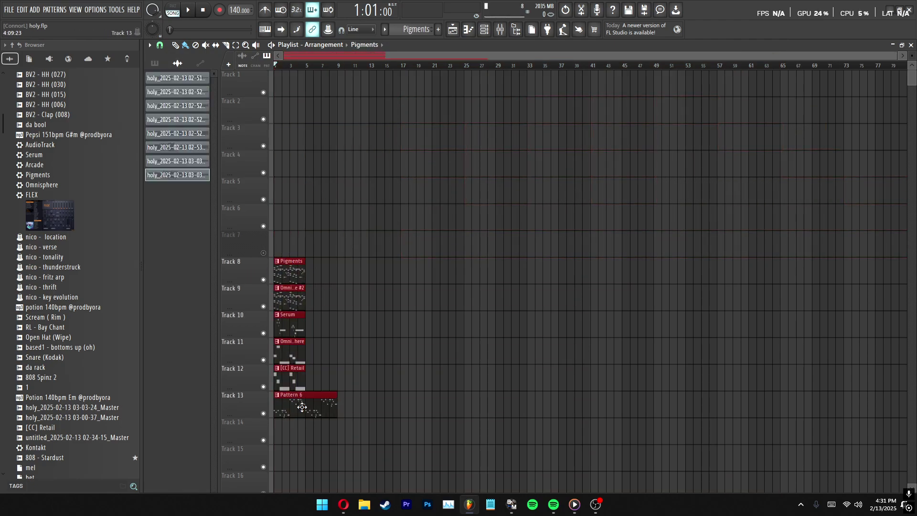
left_click_drag(302, 405, 305, 215)
left_click(322, 82)
right_click(323, 82)
left_click(318, 79)
right_click(318, 75)
scroll(282, 73, "up", 5)
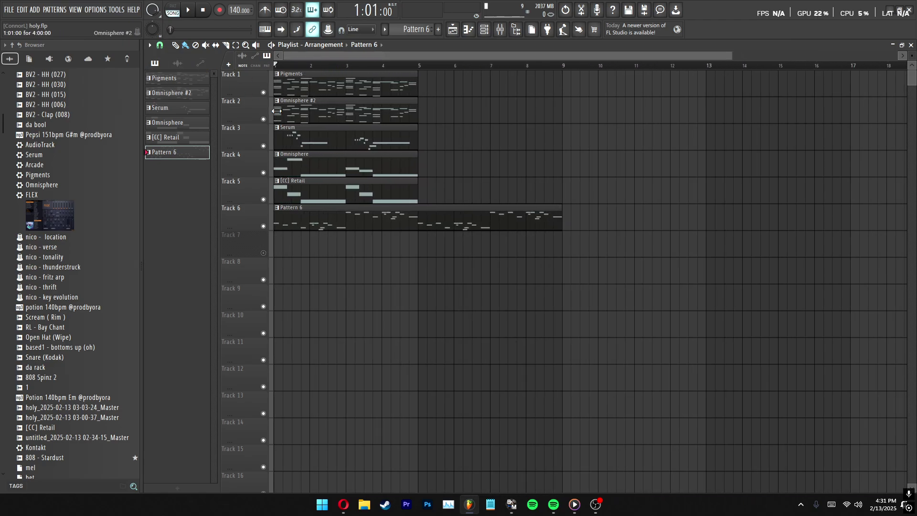
Solo Track 1 and open the Pigments pattern in the piano roll to view its notes
right_click(264, 92)
double_click(296, 86)
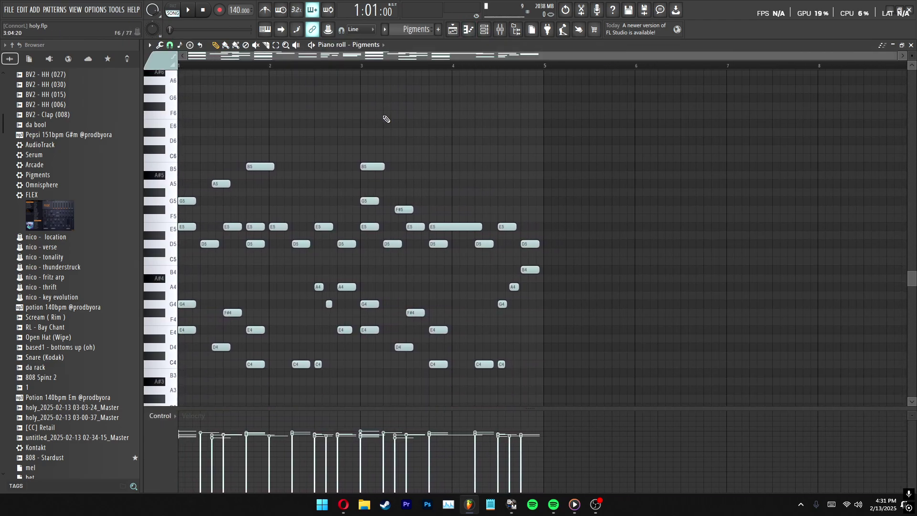
scroll(478, 95, "up", 1)
scroll(411, 150, "down", 4)
Return to the playlist, solo Track 2 and open the Omnisphere #2 pattern in the piano roll
key("F5")
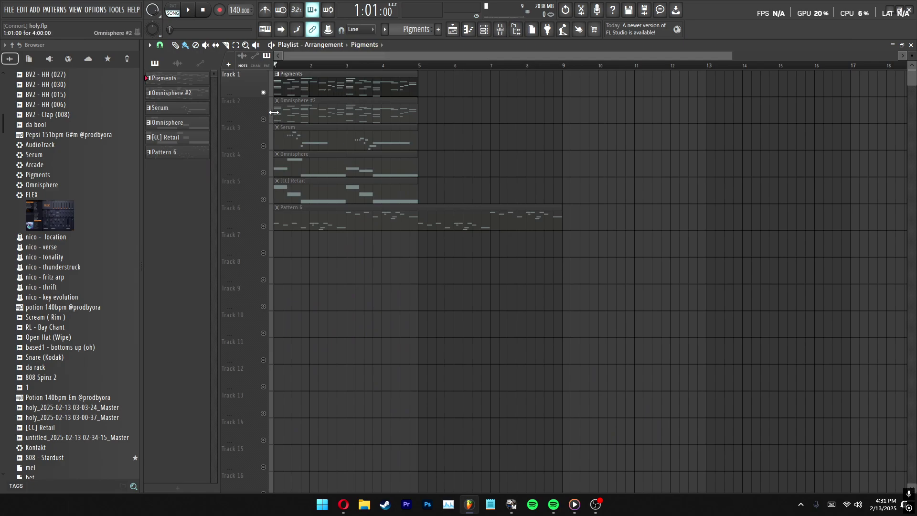
right_click(263, 119)
left_click(302, 112)
double_click(302, 112)
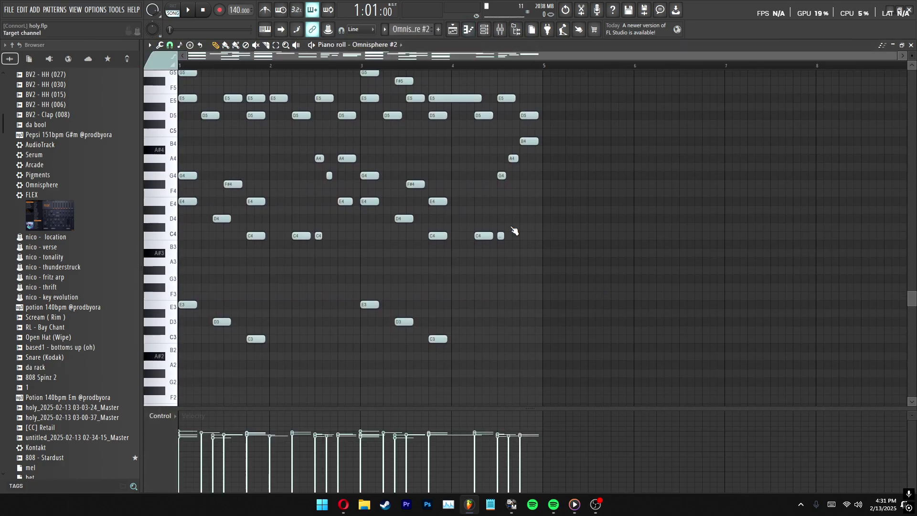
Open the Omnisphere #2 instrument and view its Main and layer B oscillator settings
left_click(889, 177)
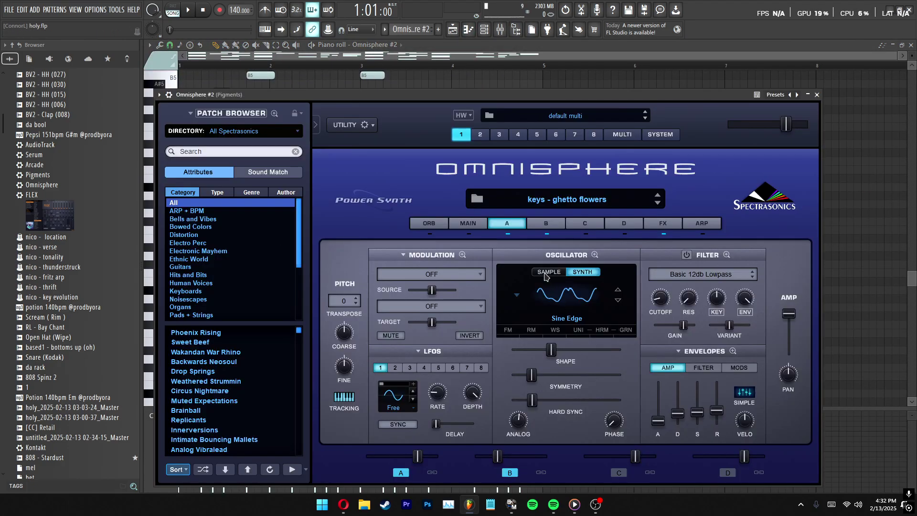
left_click(467, 223)
left_click(535, 225)
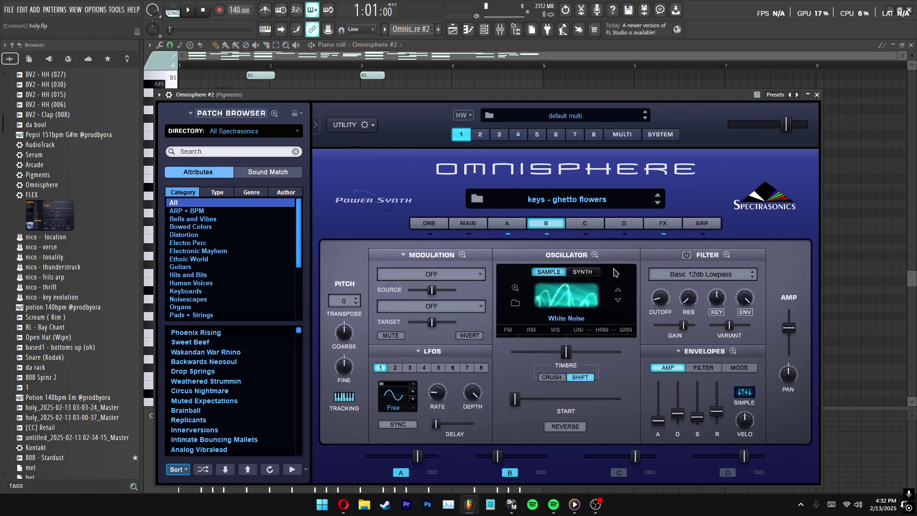
Examine the mixer inserts and the Omnisphere #2 pattern's notes down to the low octave
key("F9")
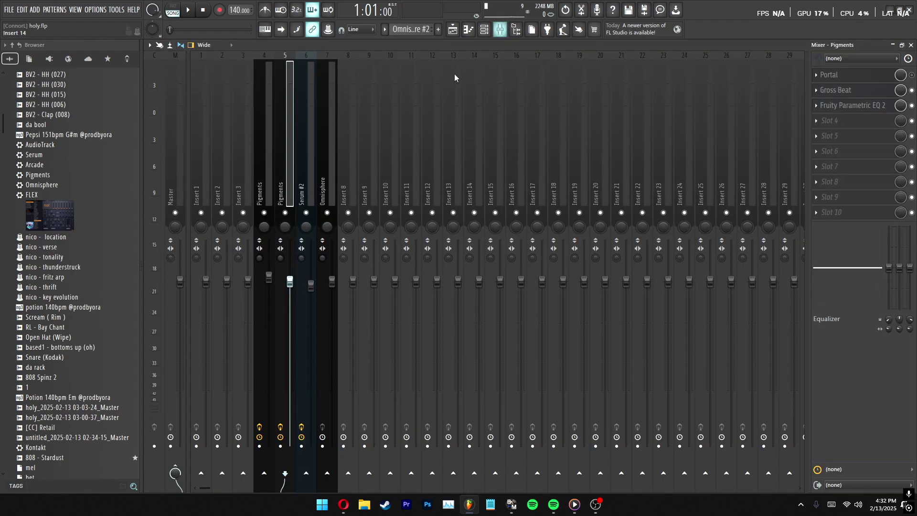
key("F9")
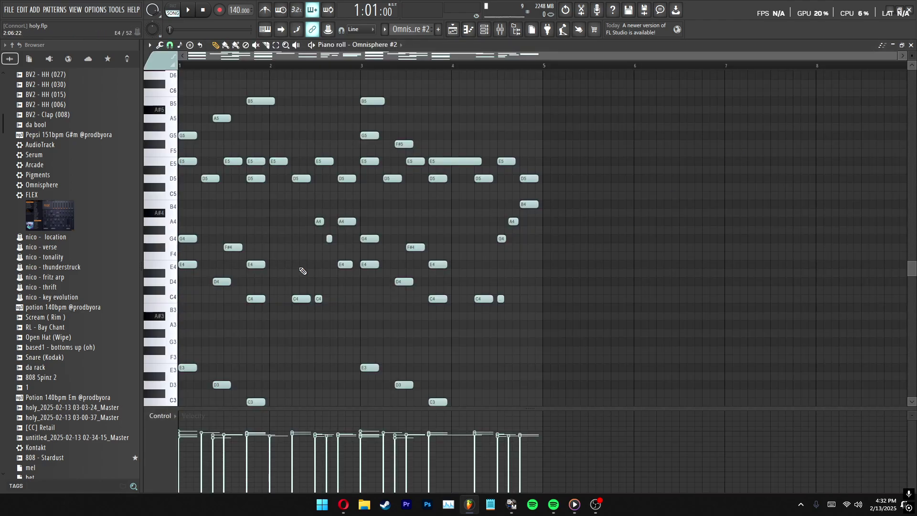
scroll(303, 271, "down", 3)
scroll(320, 278, "up", 2)
left_click(500, 29)
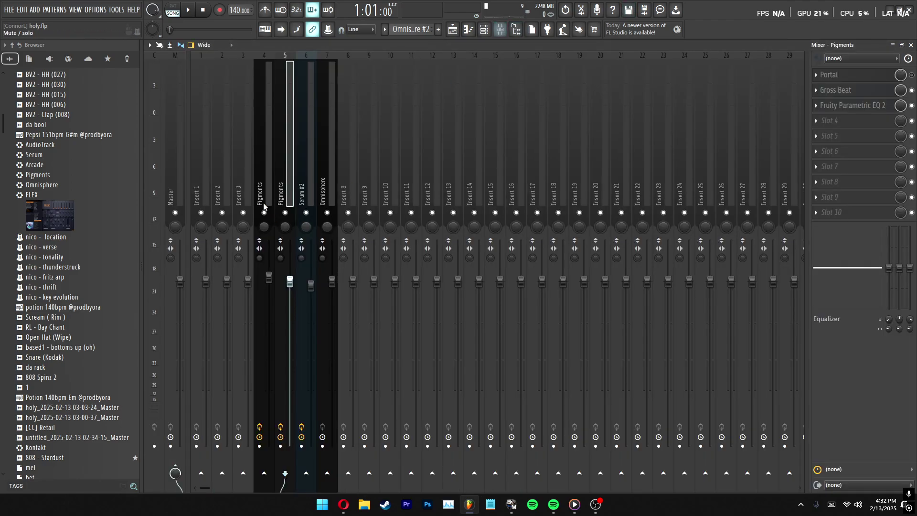
left_click(264, 206)
key("F9")
scroll(264, 206, "down", 2)
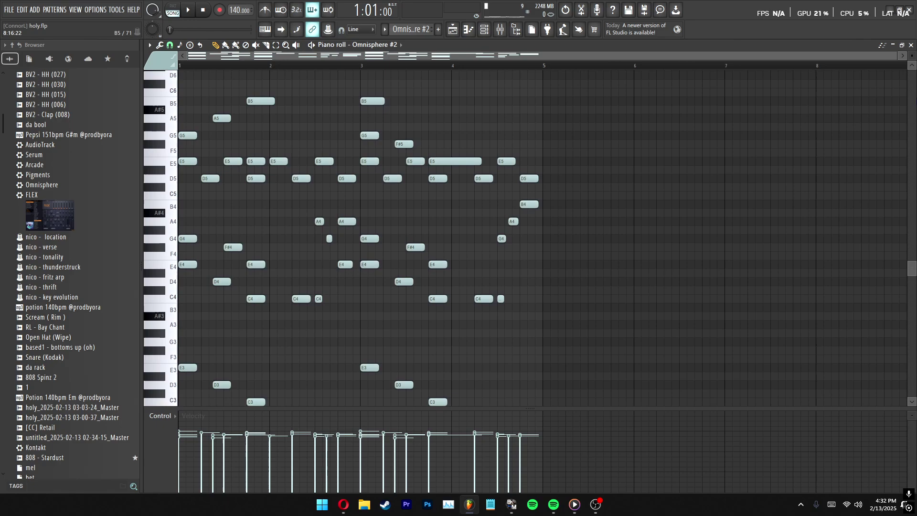
left_click_drag(911, 55, 911, 59)
scroll(468, 150, "down", 2)
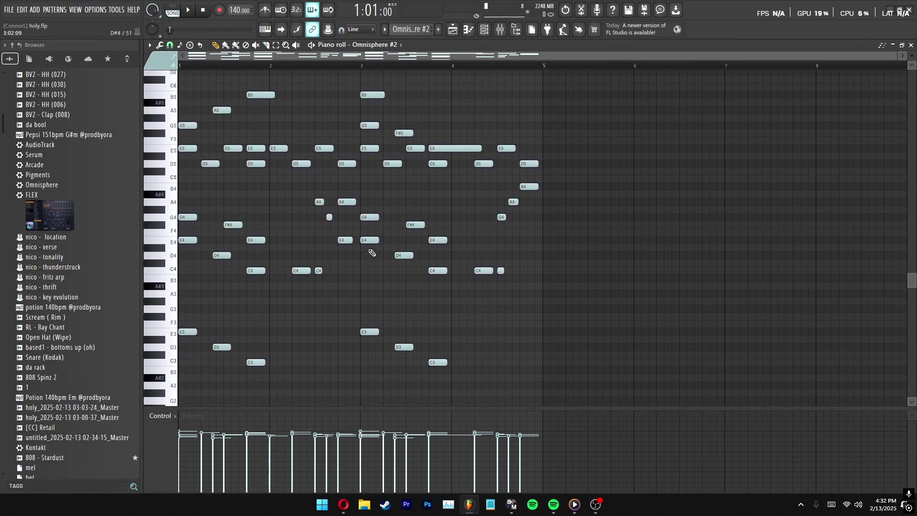
Highlight the low E3, D3 and C3 bass notes in the first bar of Omnisphere #2 to examine them
left_click_drag(518, 358, 88, 416)
left_click_drag(549, 290, 222, 432)
scroll(348, 303, "down", 2)
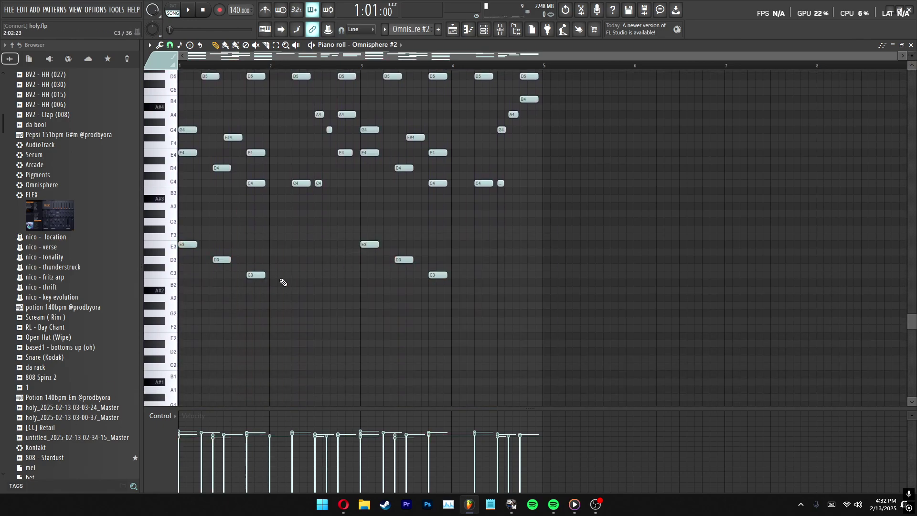
left_click_drag(195, 233, 262, 281)
left_click(274, 289, "ctrl")
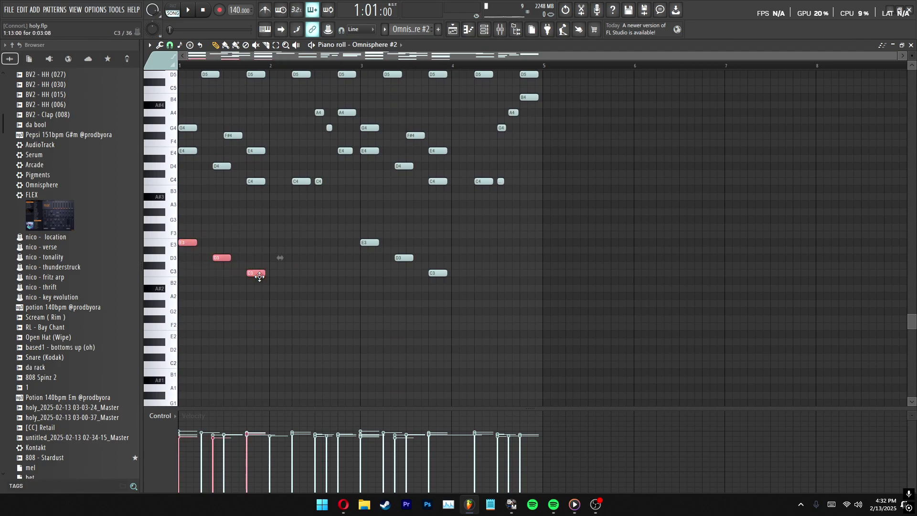
left_click(241, 268, "ctrl")
left_click_drag(182, 232, 240, 270)
left_click(241, 267, "ctrl")
left_click(228, 253, "ctrl")
left_click(267, 281, "ctrl")
left_click(257, 274)
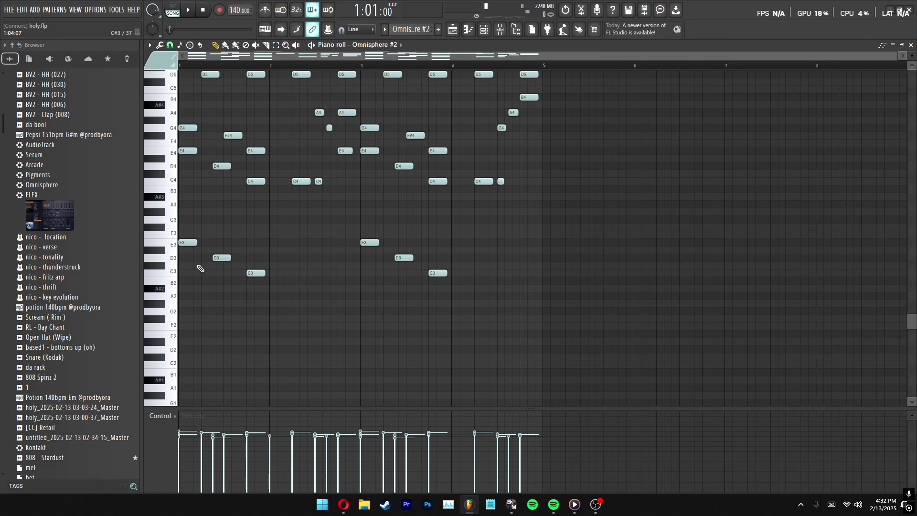
Highlight the upper melody notes and examine the whole four-bar Omnisphere #2 pattern
scroll(228, 252, "up", 5)
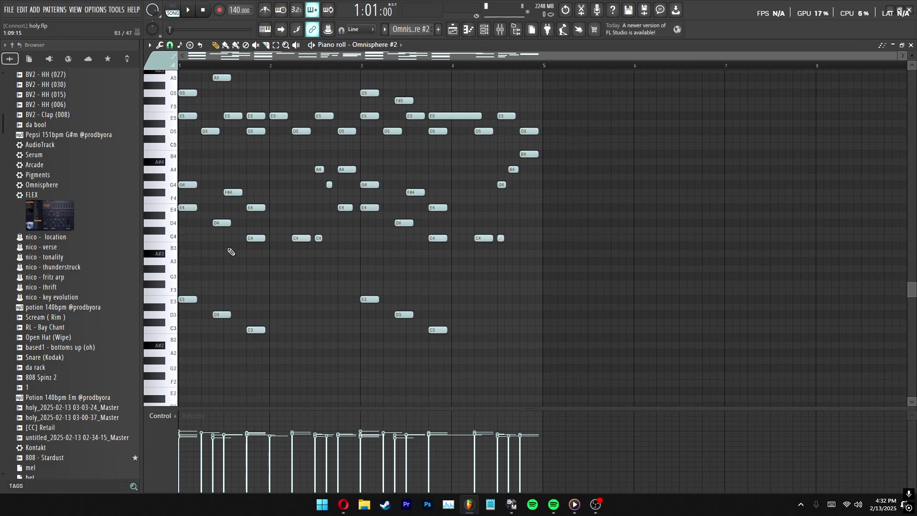
scroll(221, 67, "up", 3)
left_click_drag(175, 97, 567, 233)
left_click(592, 250, "ctrl")
scroll(533, 208, "down", 3)
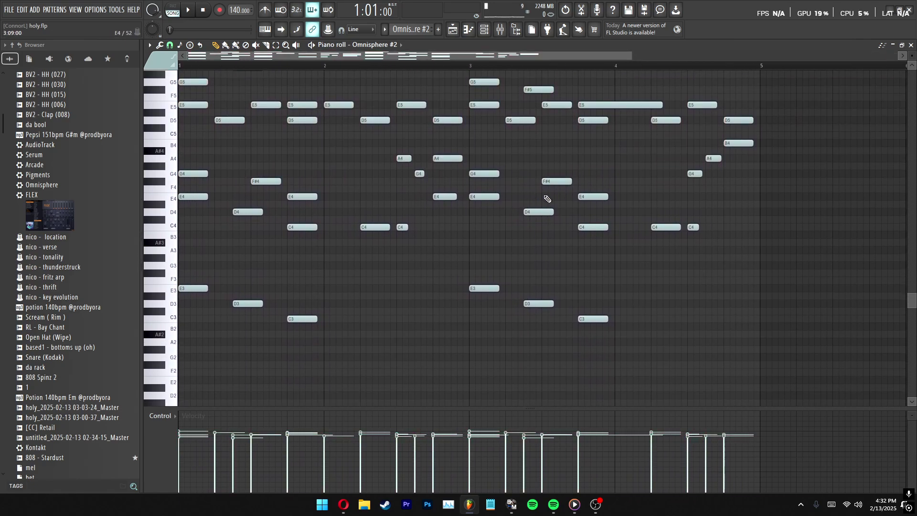
scroll(546, 198, "up", 3)
scroll(382, 66, "down", 3)
scroll(293, 63, "up", 1)
scroll(262, 239, "down", 2)
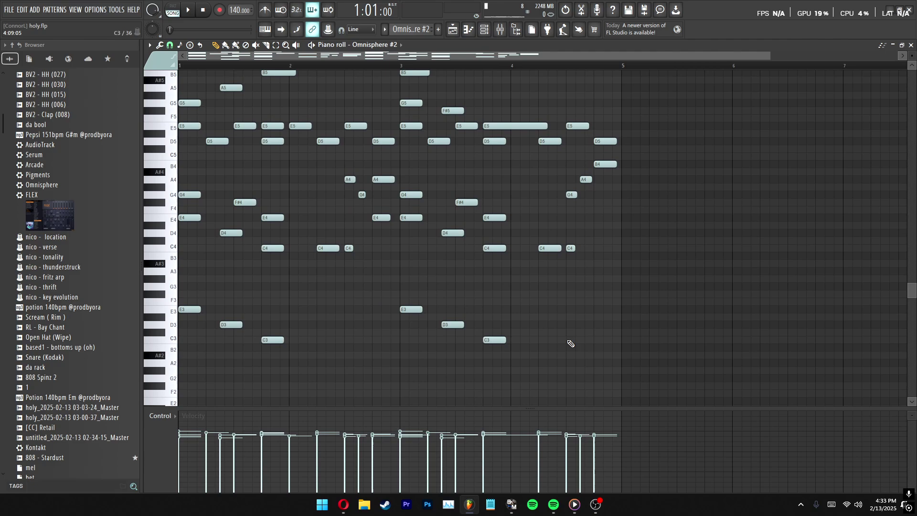
scroll(650, 373, "up", 3)
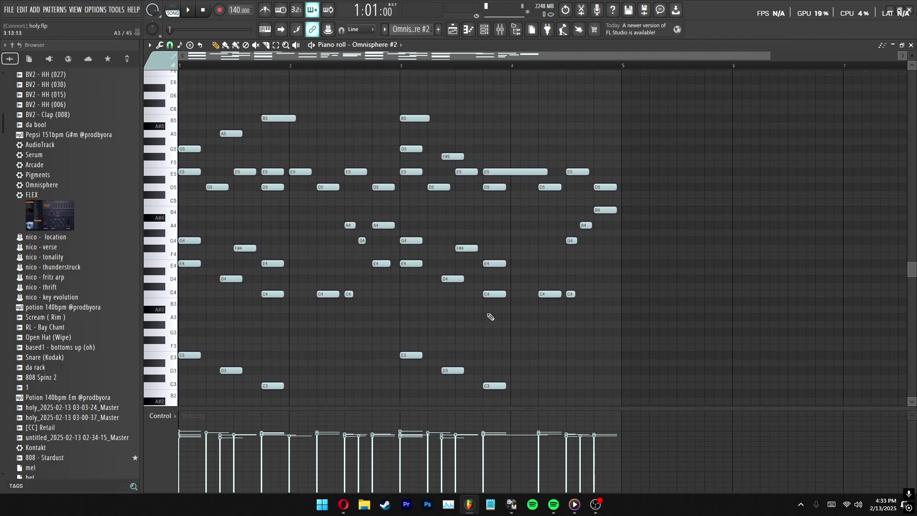
key("alt+4")
key("Escape")
key("alt+r")
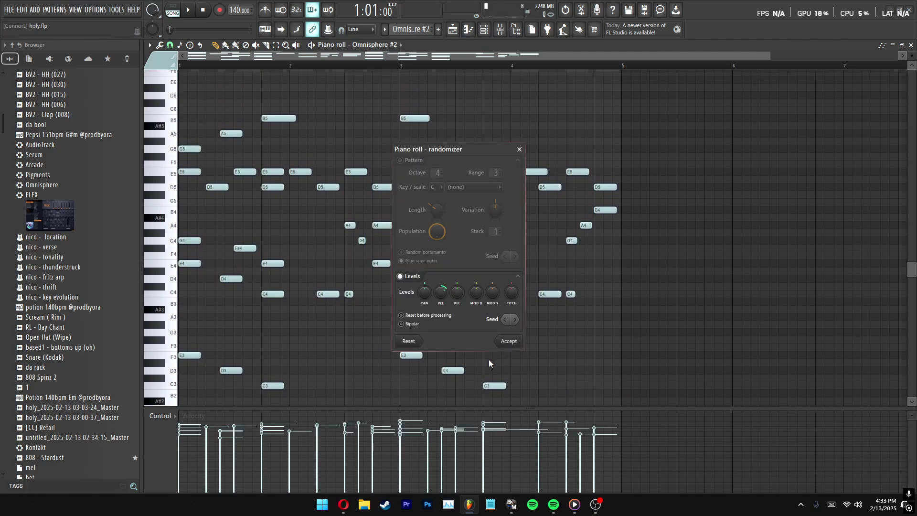
key("Escape")
Play back the Omnisphere #2 pattern while following its notes in the piano roll, and stop playback
left_click(500, 30)
left_click(499, 30)
scroll(317, 229, "down", 4)
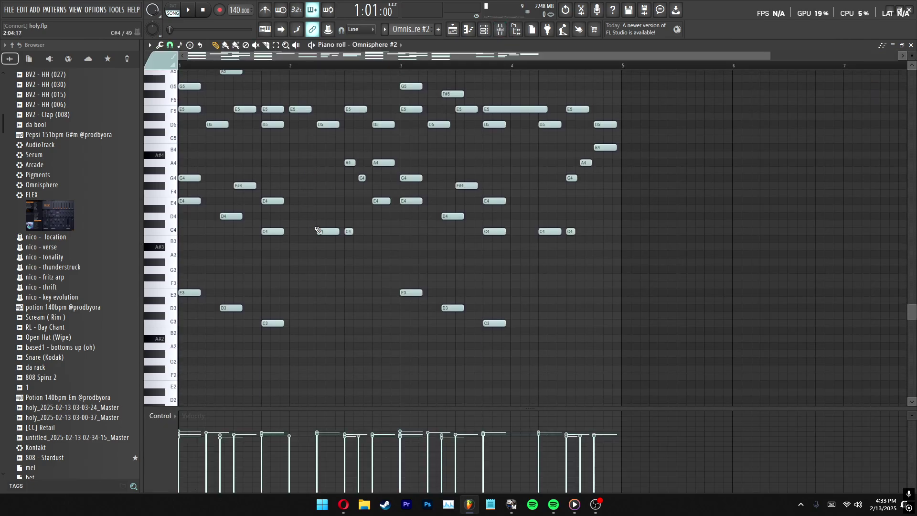
scroll(344, 200, "up", 3)
key("space")
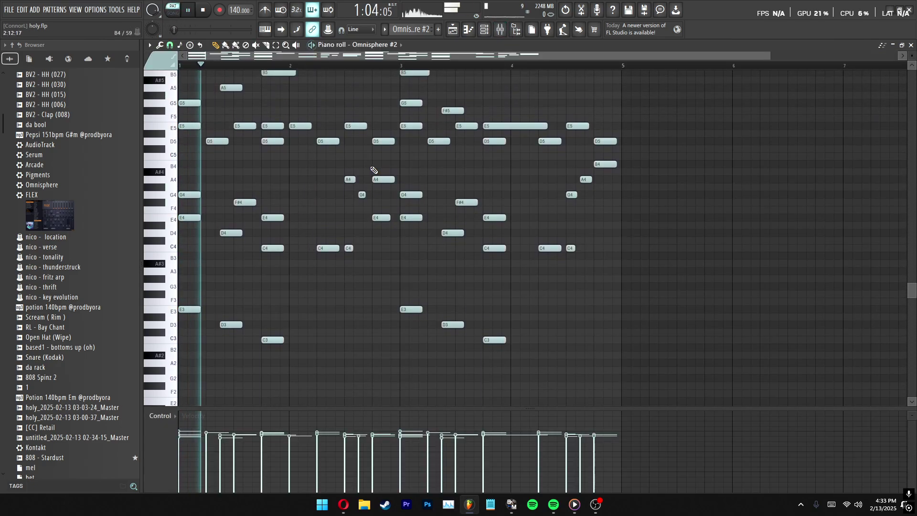
scroll(382, 175, "up", 3)
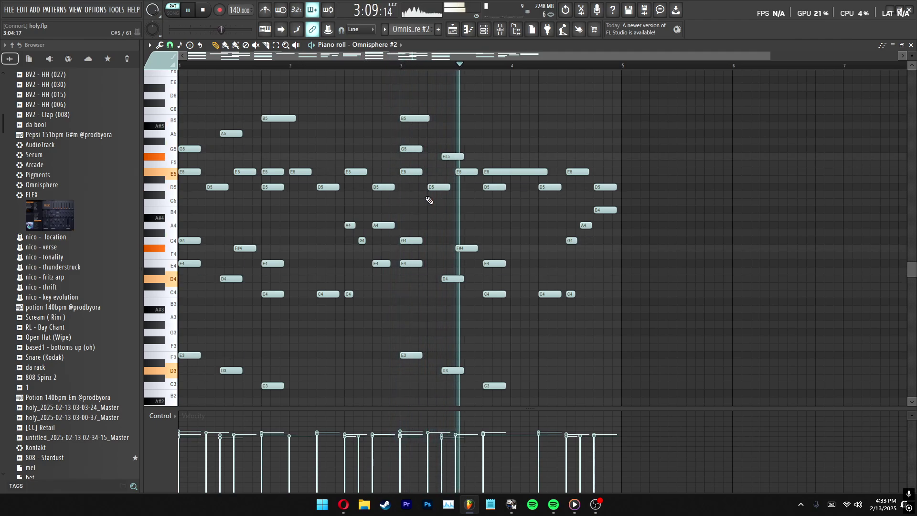
scroll(525, 214, "down", 3)
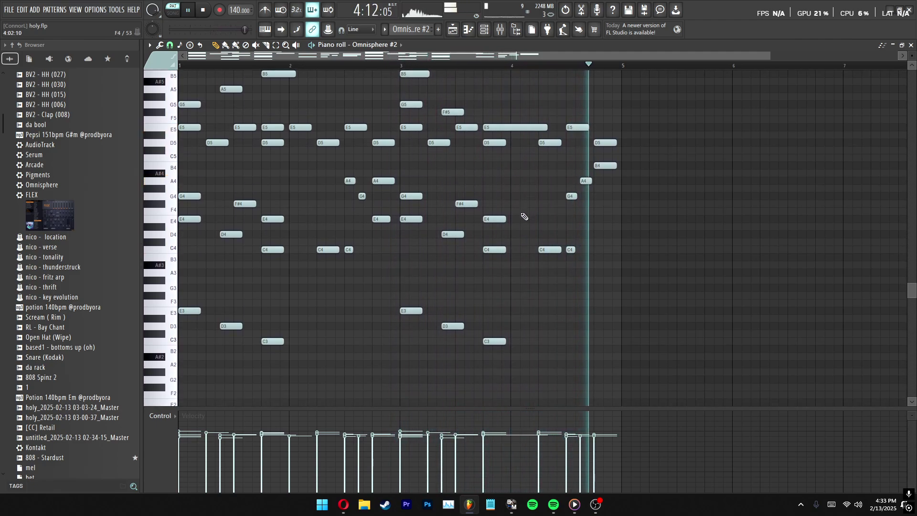
scroll(525, 214, "up", 3)
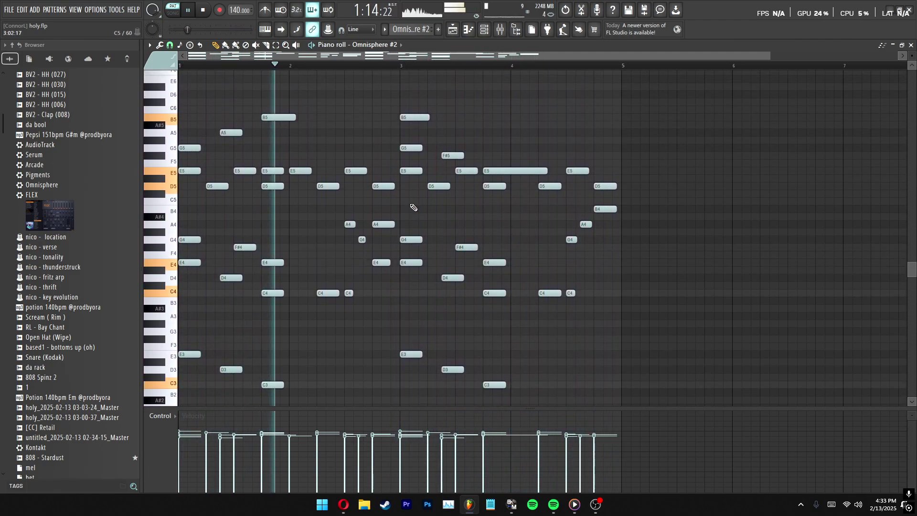
key("space")
Open Gross Beat on the second Pigments mixer insert and view its time settings and preset list
key("F9")
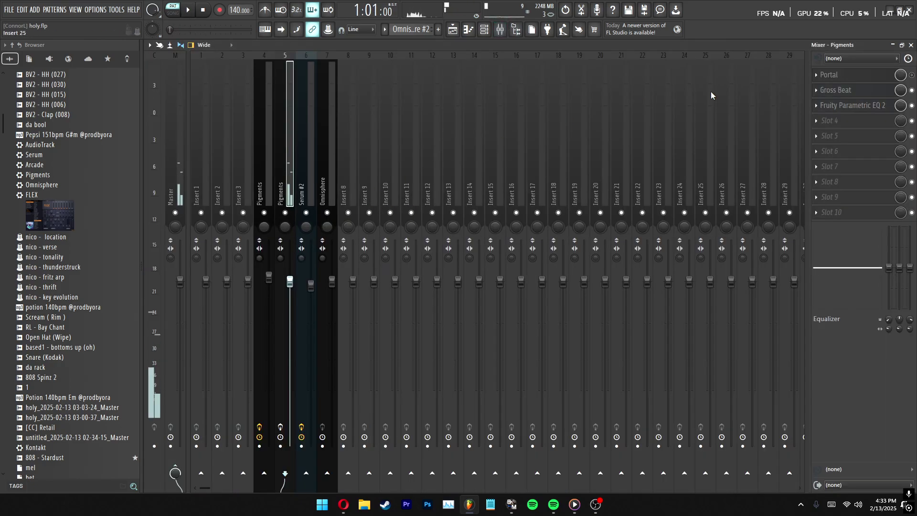
key("F9")
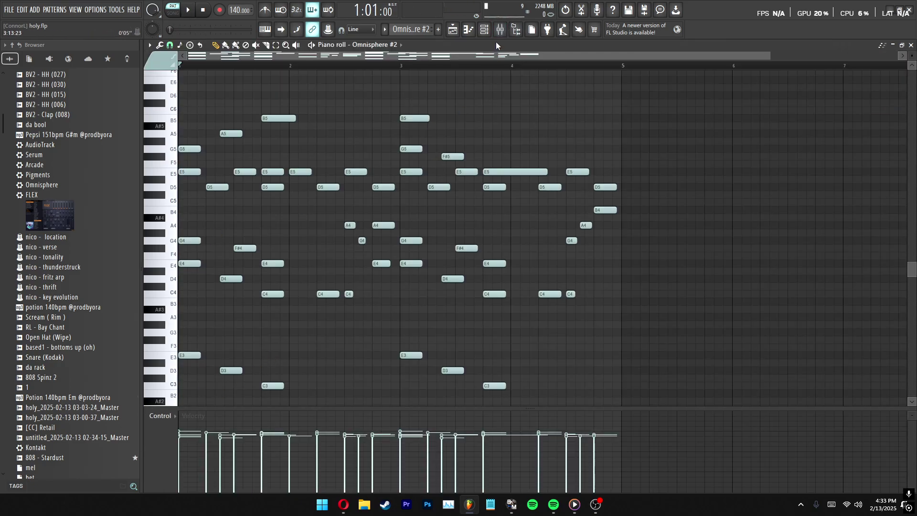
left_click(500, 30)
left_click(849, 91)
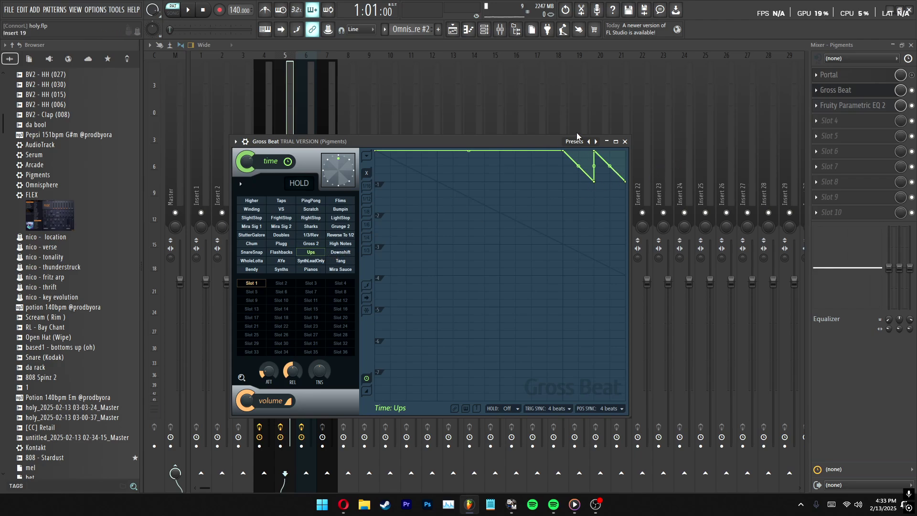
right_click(597, 138)
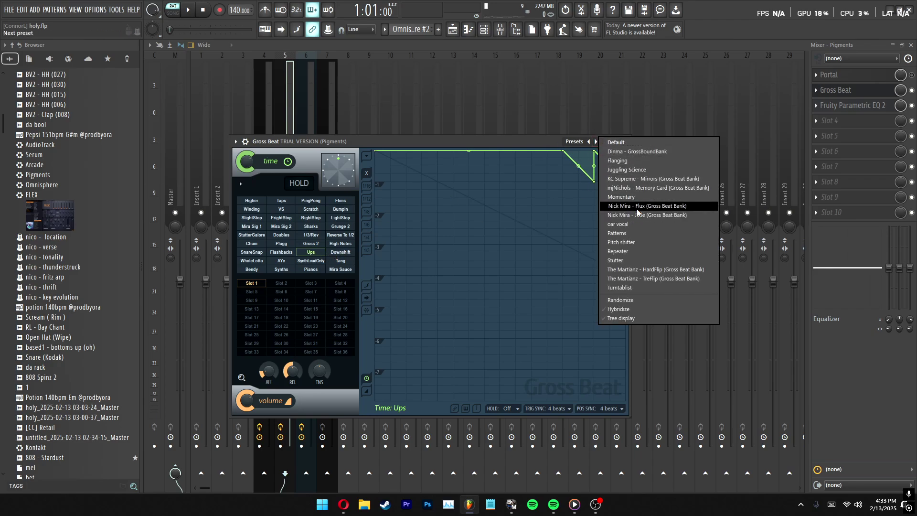
left_click(648, 196)
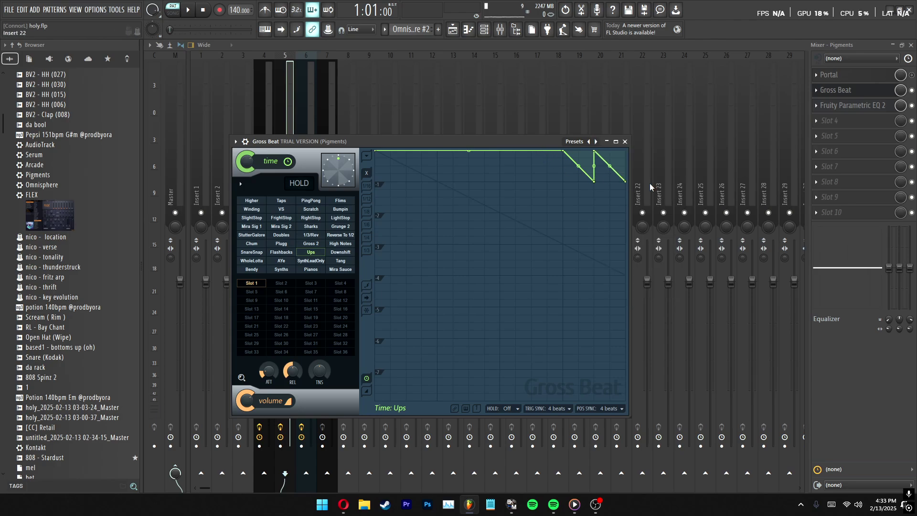
Open Fruity Parametric EQ 2 on the same Pigments insert and reposition its window to view the EQ curve
left_click(852, 106)
left_click_drag(248, 253, 250, 246)
key("Escape")
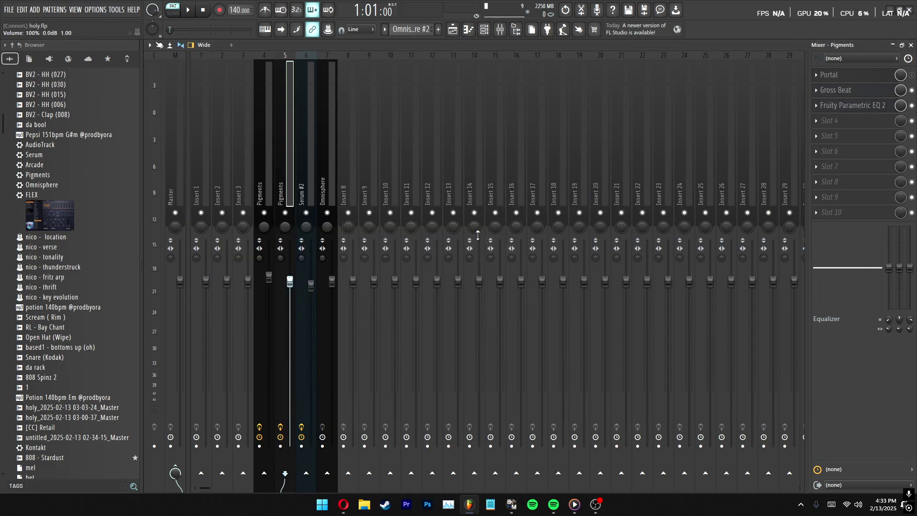
left_click(849, 108)
left_click_drag(355, 129, 458, 175)
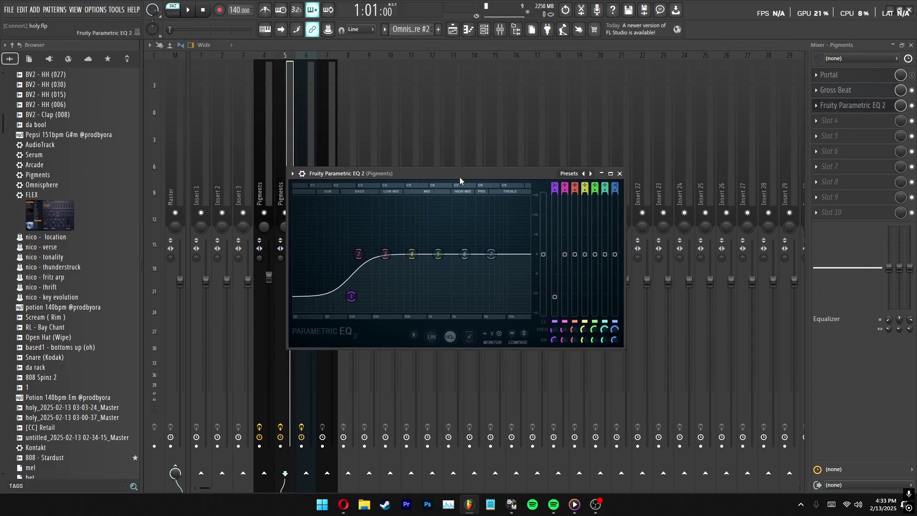
Try band 1 of the Pigments EQ at about 225 Hz and -18 dB, and restore its previous low-shelf curve
left_click_drag(351, 297, 376, 310)
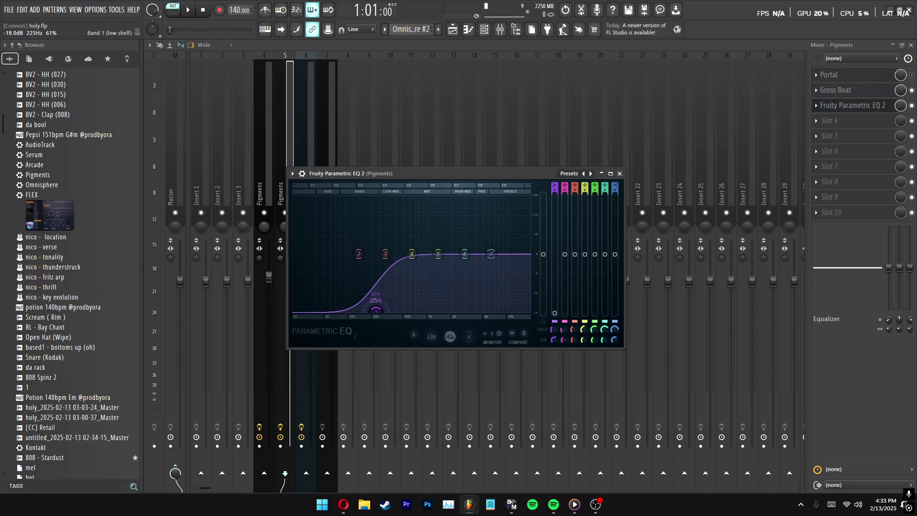
right_click(584, 173)
left_click(600, 186)
left_click_drag(293, 254, 369, 254)
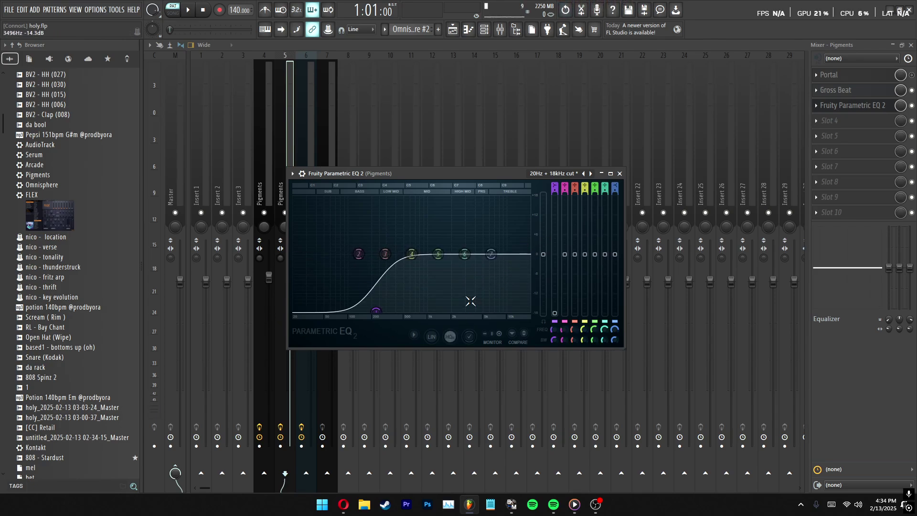
left_click_drag(377, 311, 351, 296)
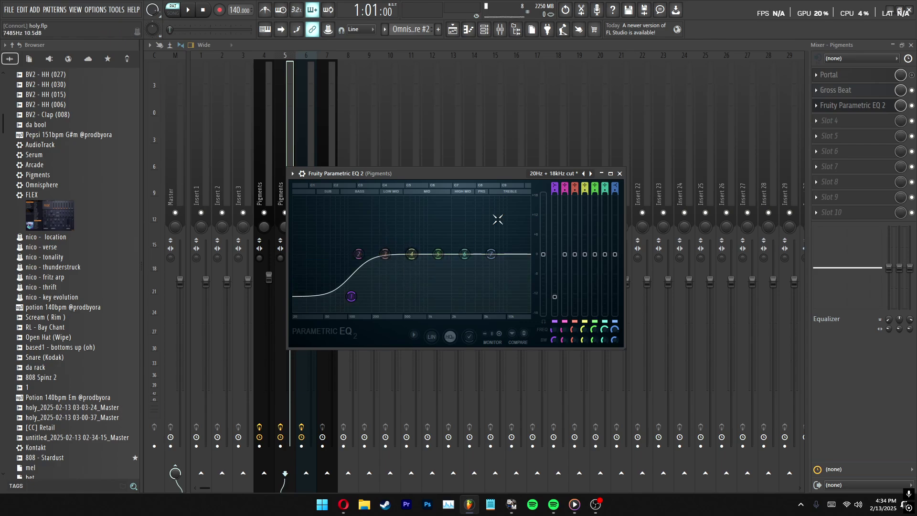
left_click_drag(473, 175, 454, 188)
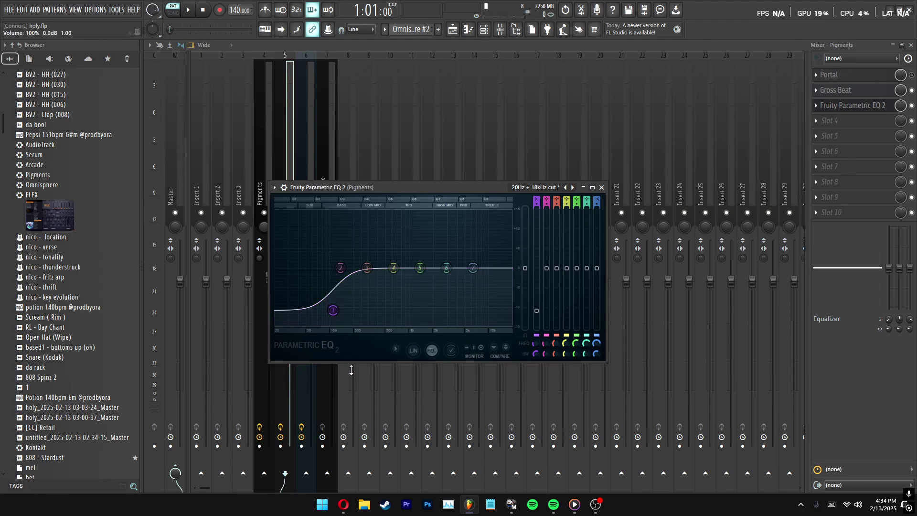
key("Escape")
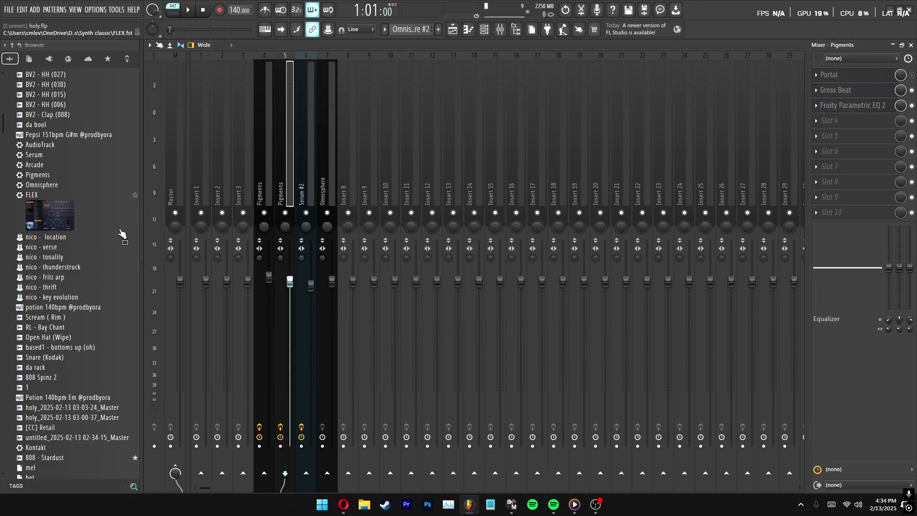
Replay the Omnisphere #2 pattern in the piano roll to hear it with its effects, and stop playback
key("F7")
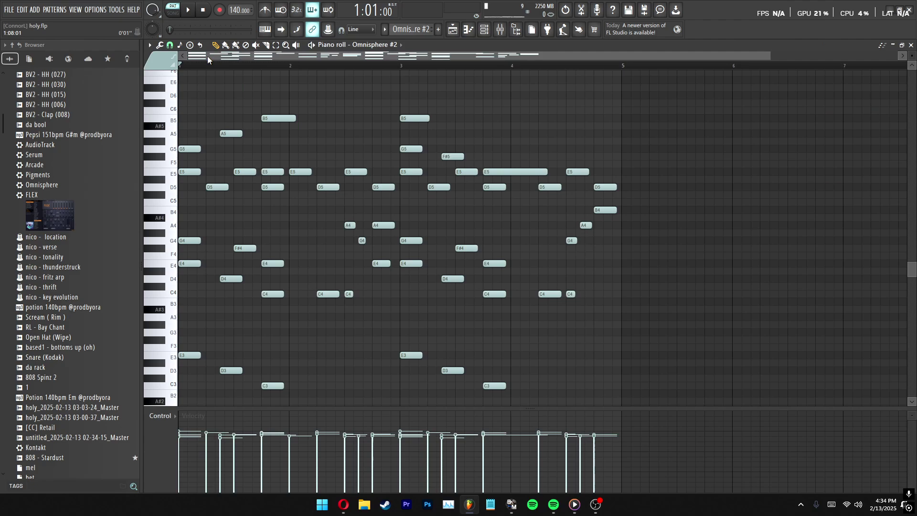
key("space")
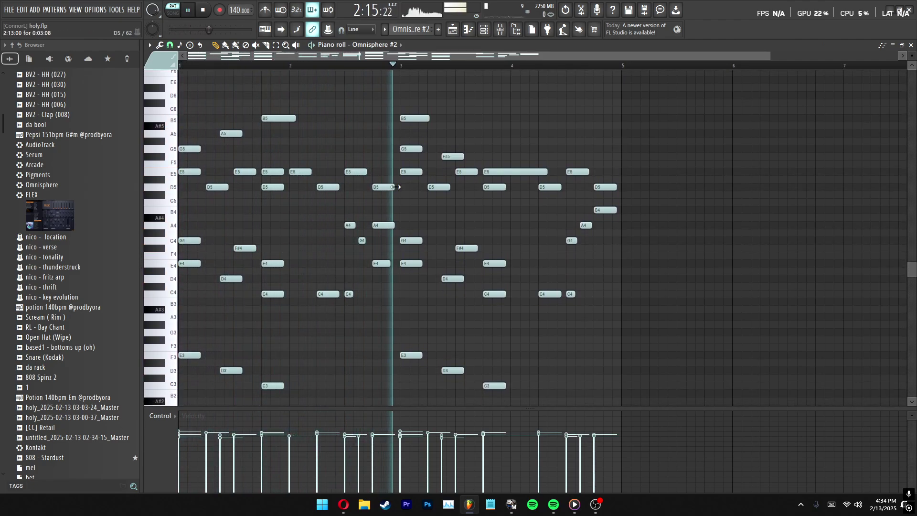
scroll(398, 189, "down", 1)
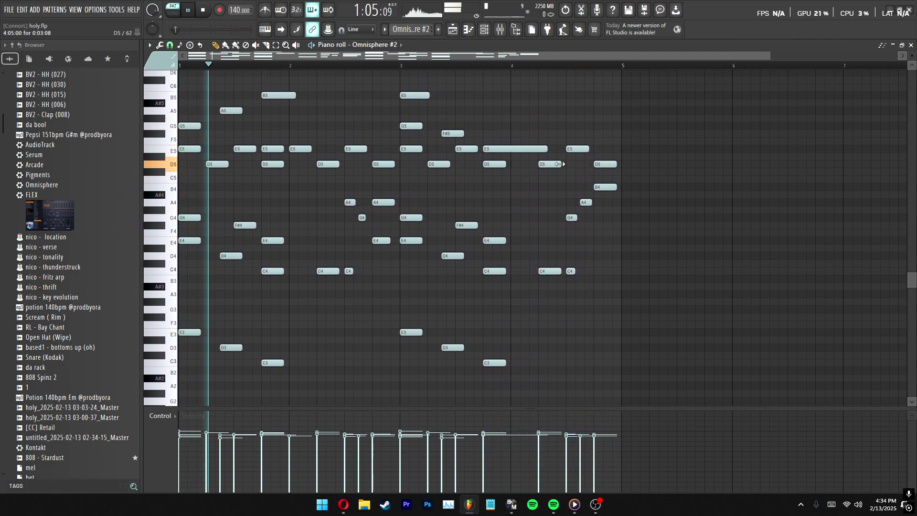
key("space")
Reopen Gross Beat on the second Pigments mixer insert to view its Ups time curve, and close it
key("F9")
left_click(891, 90)
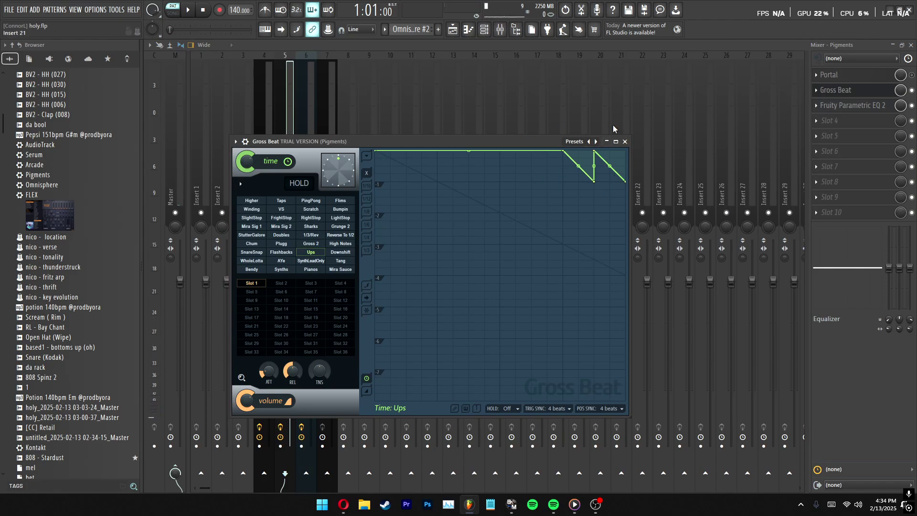
left_click_drag(376, 139, 404, 139)
key("Escape")
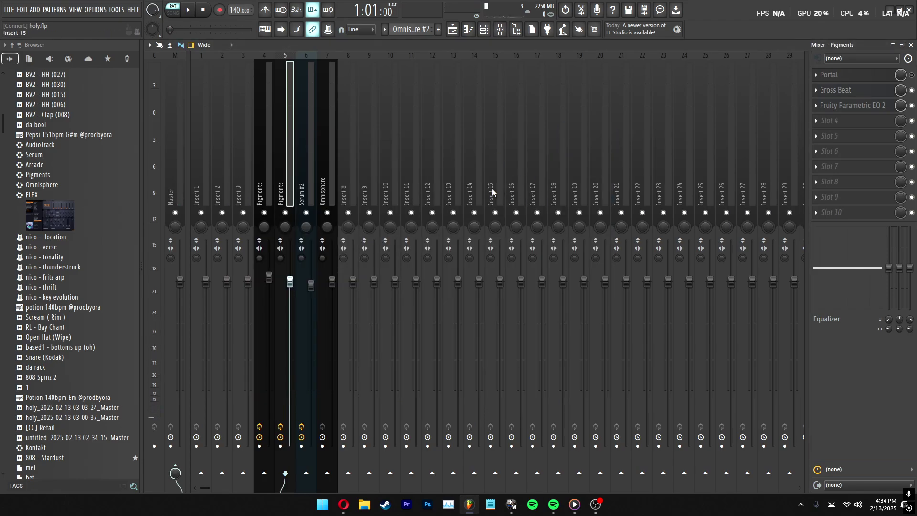
Return to the playlist and open the Pigments pattern on Track 1 in the piano roll
key("F7")
key("ctrl+s")
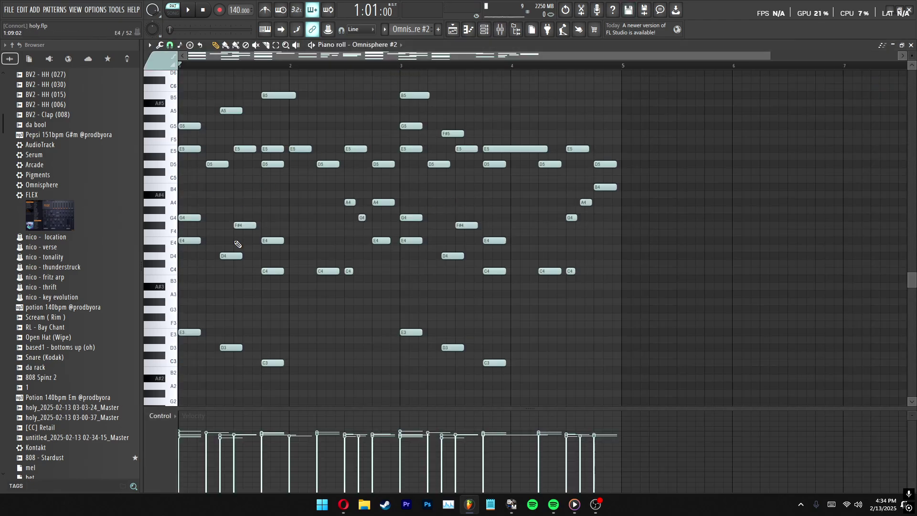
key("F5")
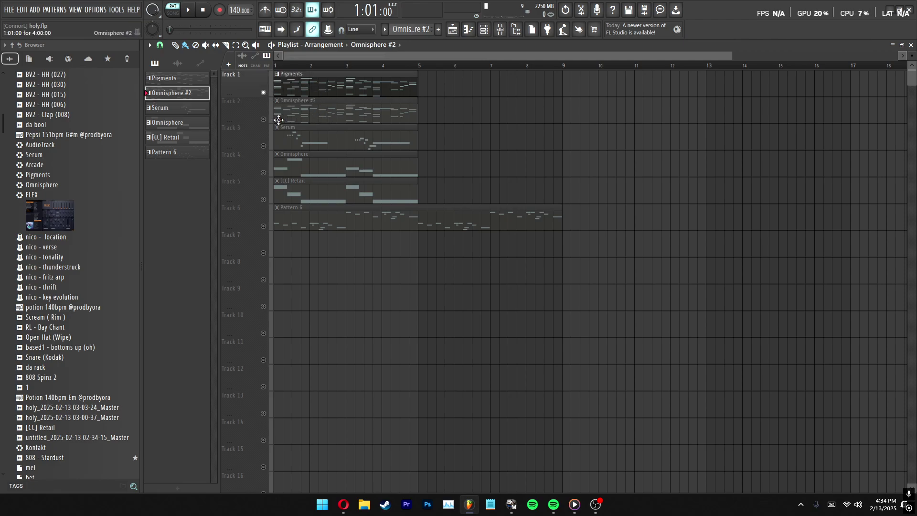
left_click(500, 30)
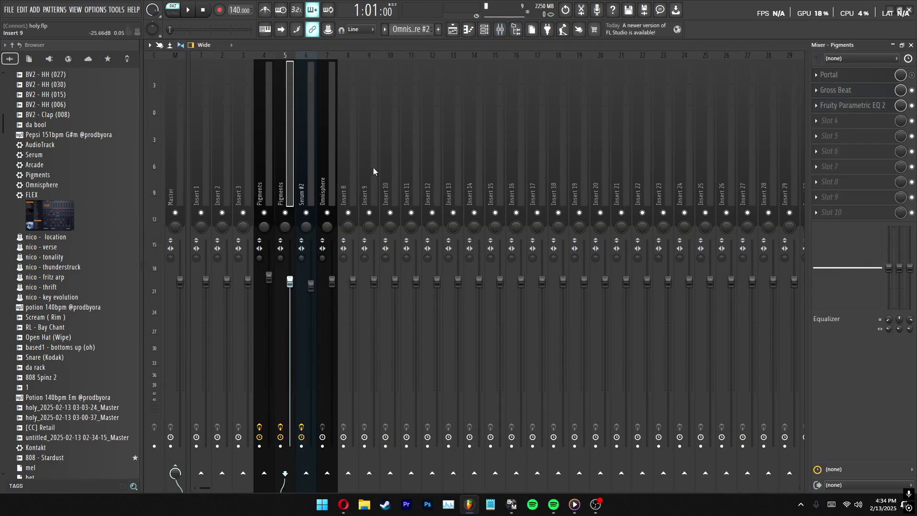
key("F5")
double_click(297, 88)
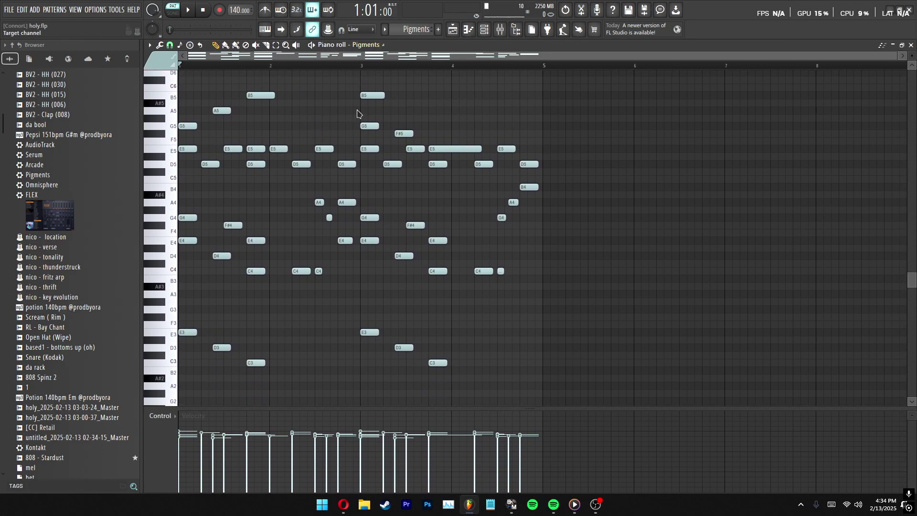
Open the Pigments instrument with its Candy Store preset, view its FX and synth pages, and close it
left_click(371, 46)
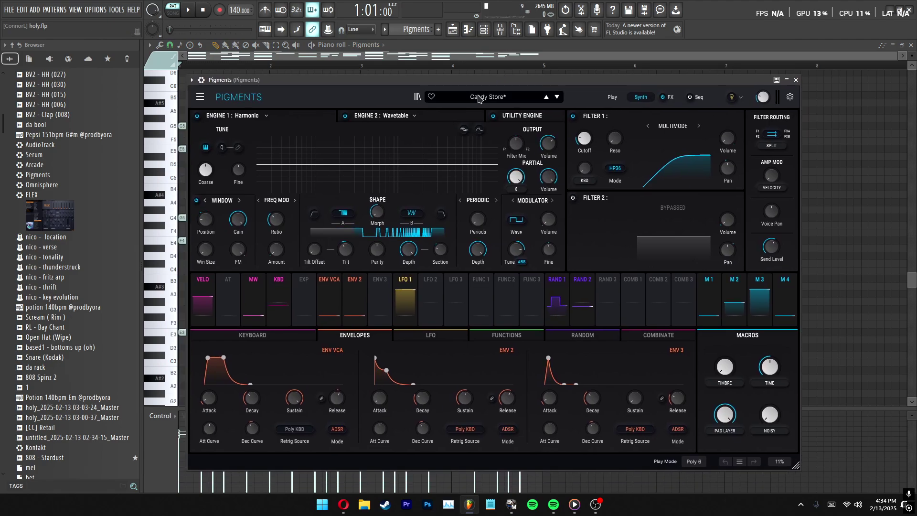
left_click(671, 98)
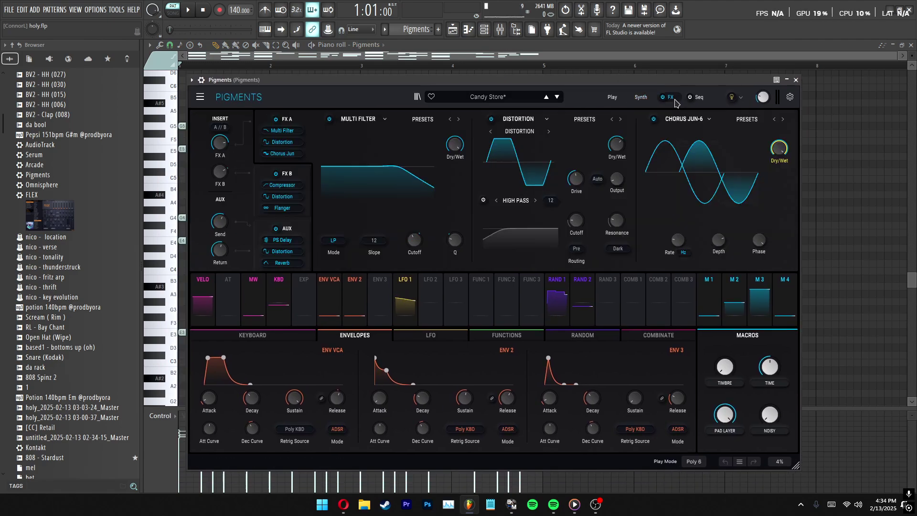
left_click(641, 97)
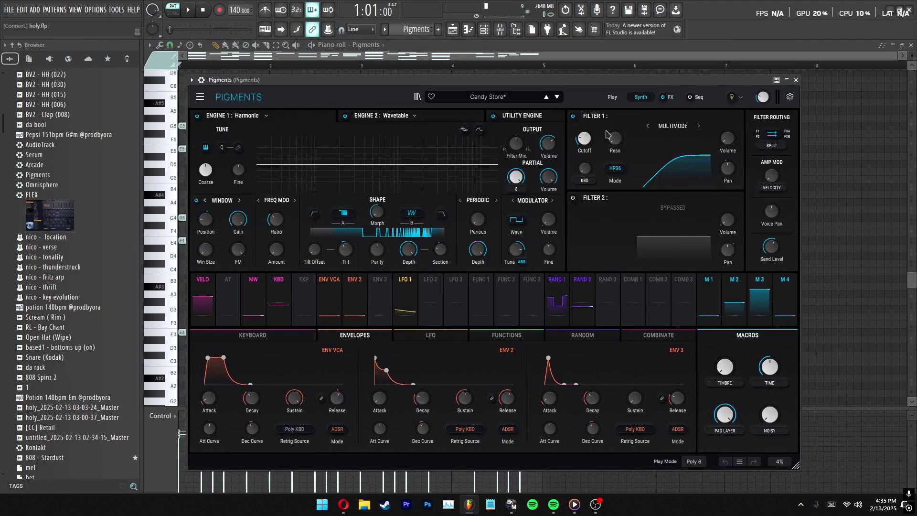
left_click(795, 80)
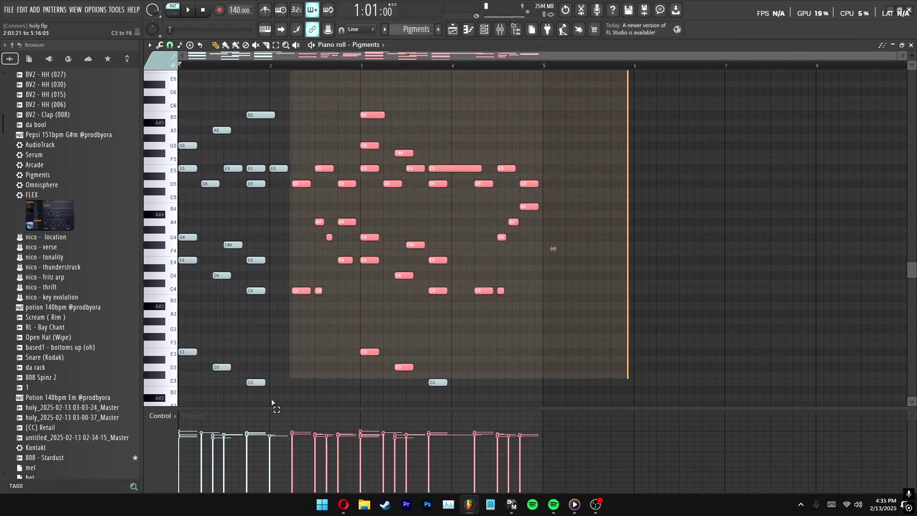
Play back the Pigments pattern while following its notes in the piano roll, and stop playback
scroll(338, 272, "up", 4)
key("F9")
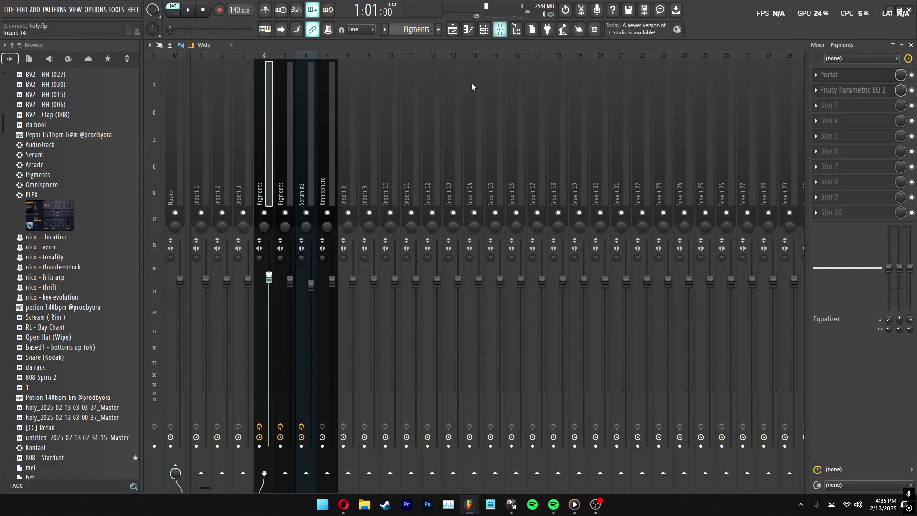
key("F9")
key("space")
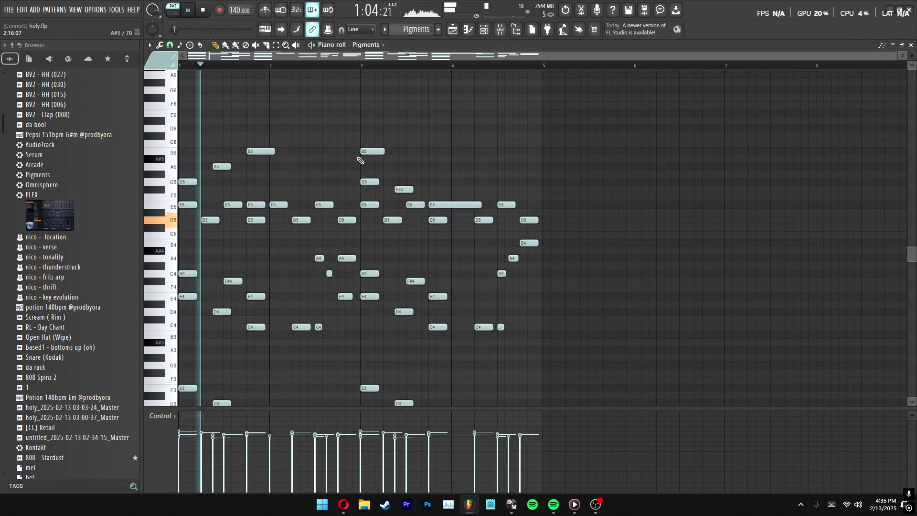
scroll(363, 163, "down", 3)
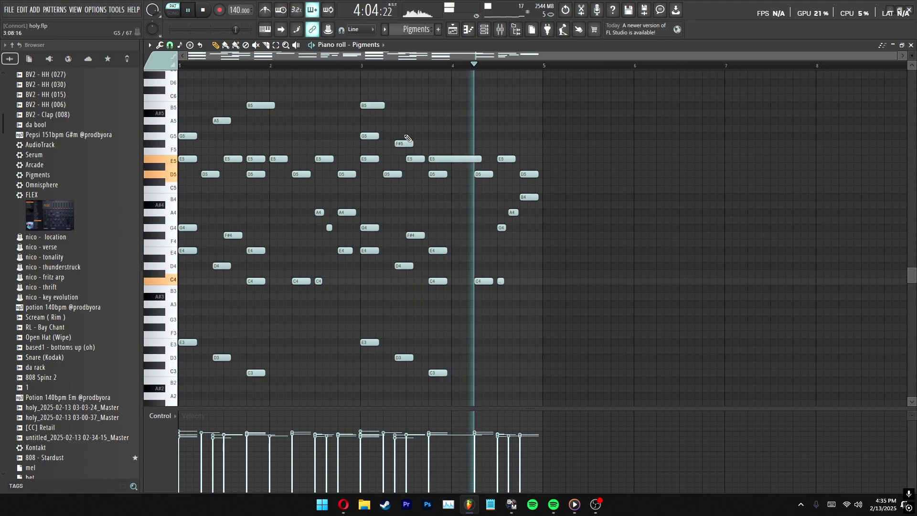
key("space")
Examine the Portal and Fruity Parametric EQ 2 effects on the first Pigments mixer insert, and close them
left_click(507, 36)
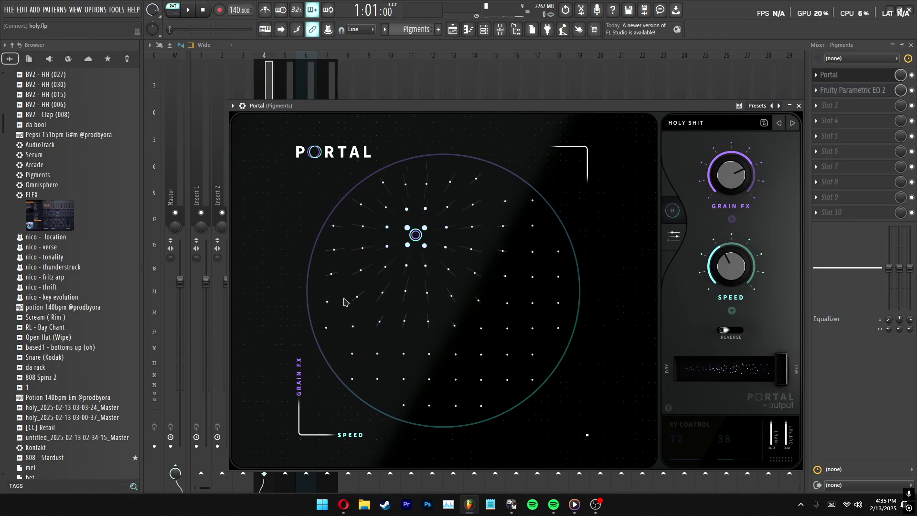
left_click(796, 106)
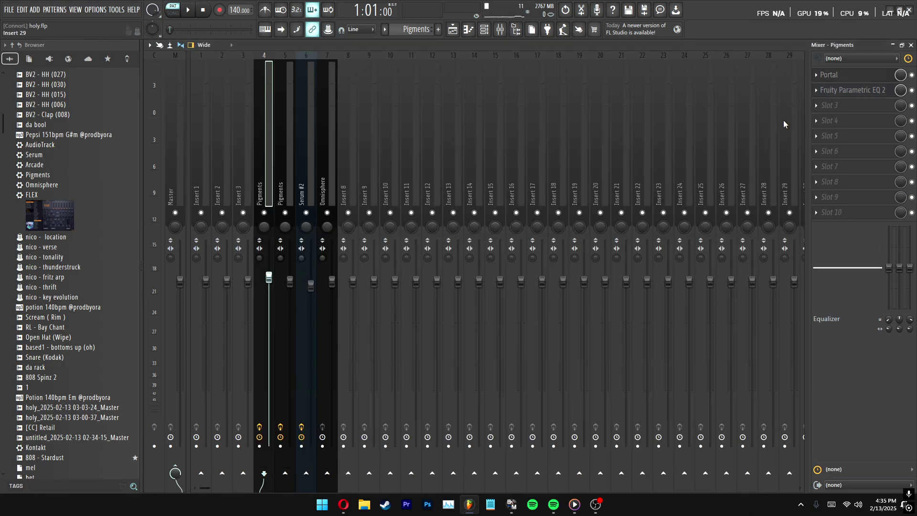
left_click(847, 92)
left_click(847, 92)
left_click(851, 91)
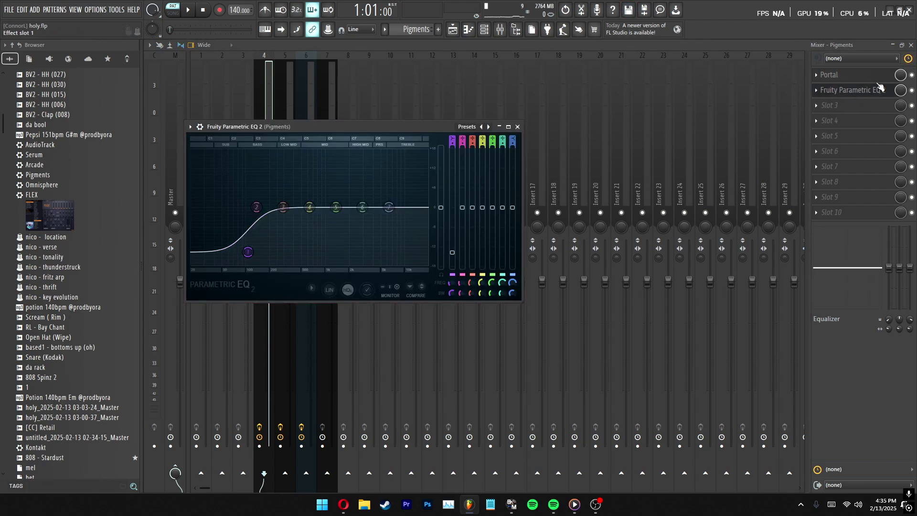
left_click(845, 75)
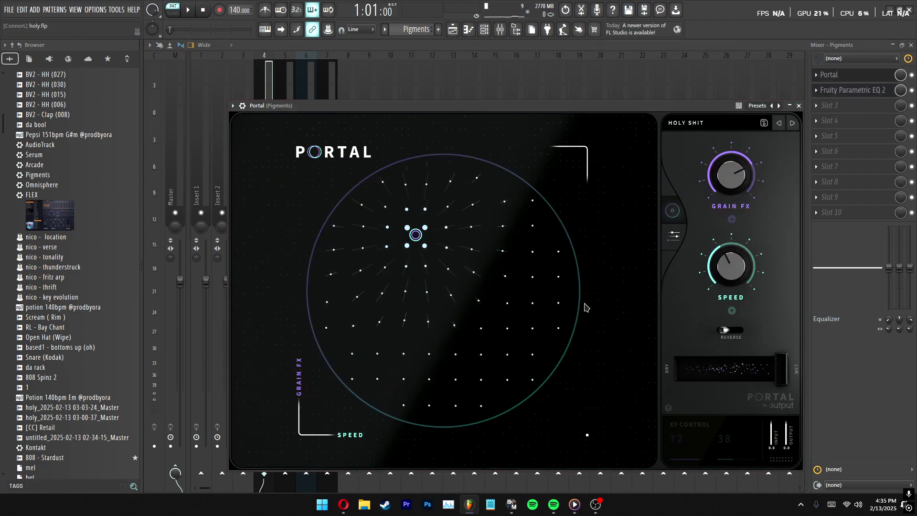
key("Escape")
left_click(849, 90)
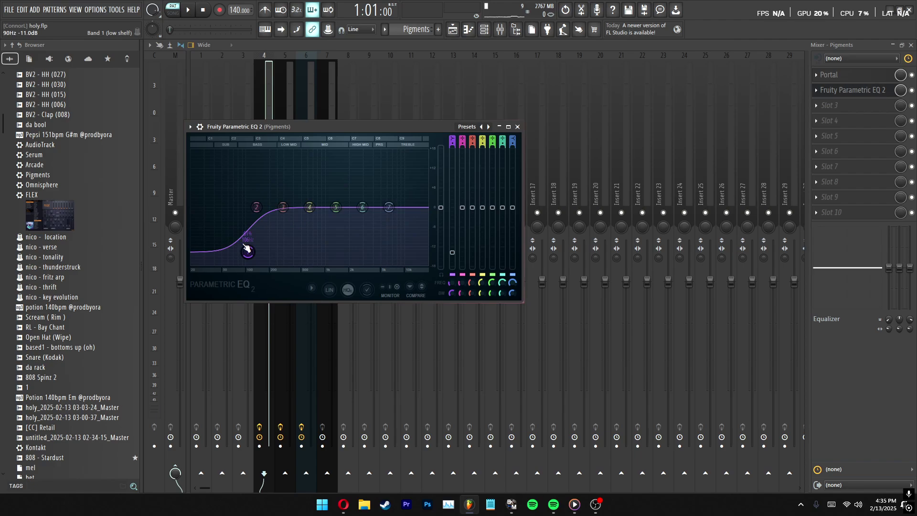
key("Escape")
Replay the Pigments pattern, looking over its low and high note ranges, and stop playback
key("F7")
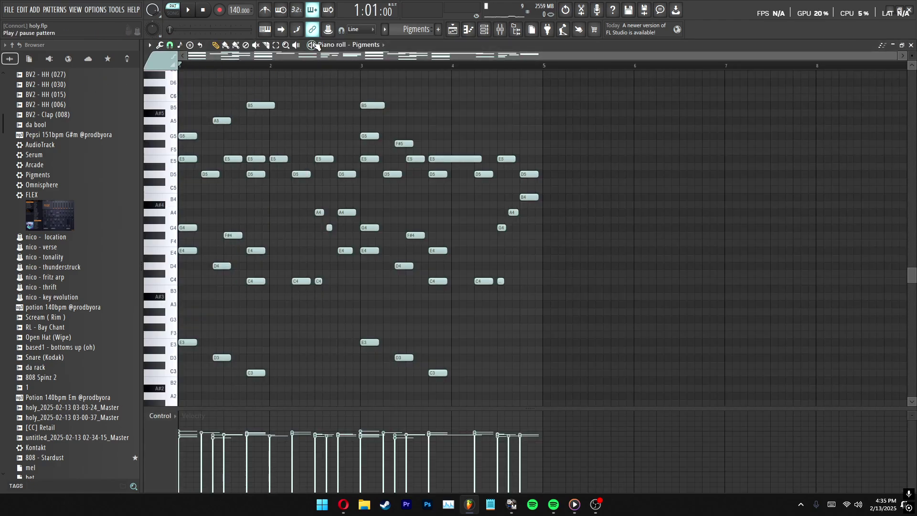
key("space")
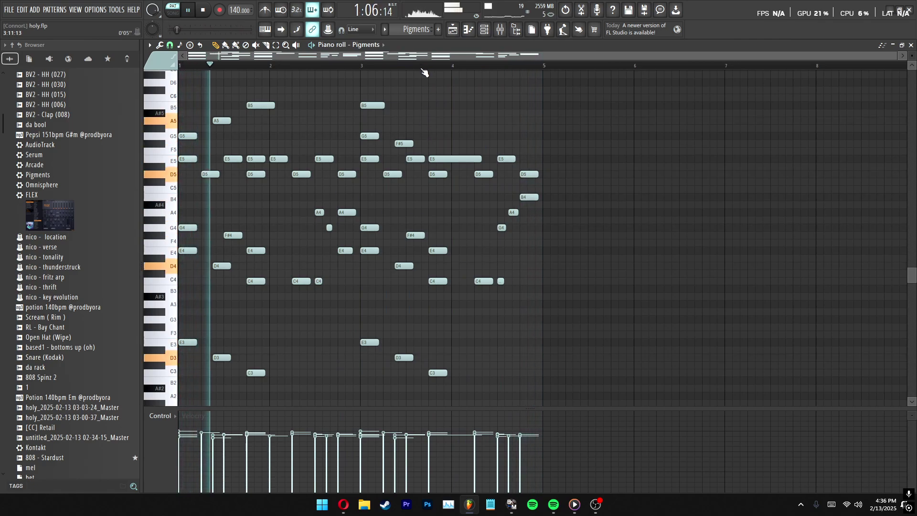
scroll(432, 100, "down", 4)
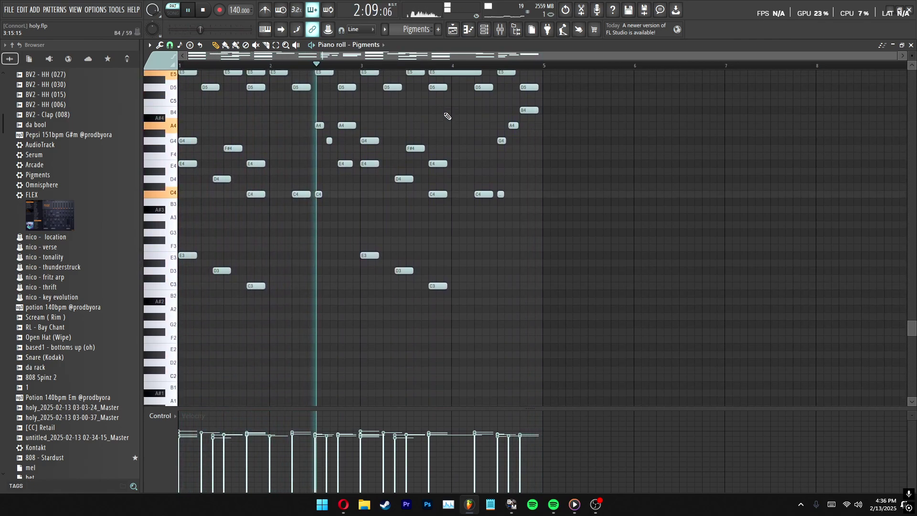
scroll(447, 116, "up", 5)
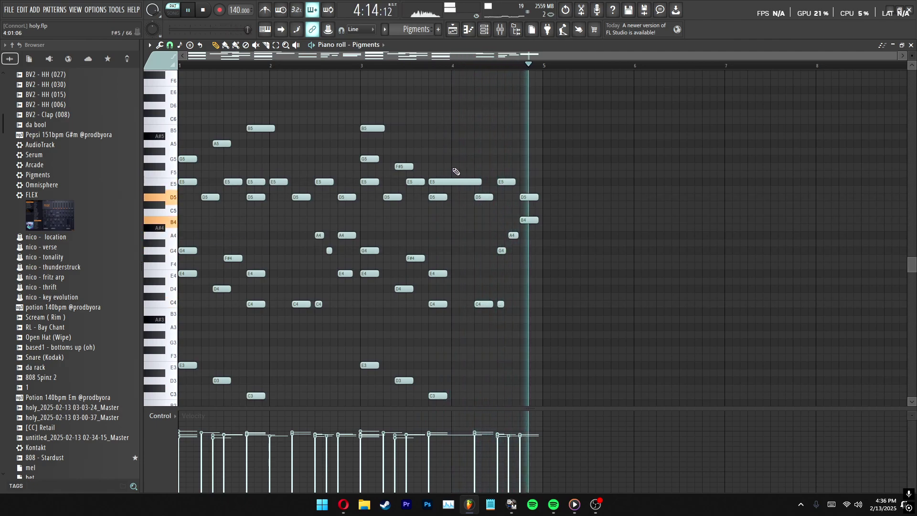
key("space")
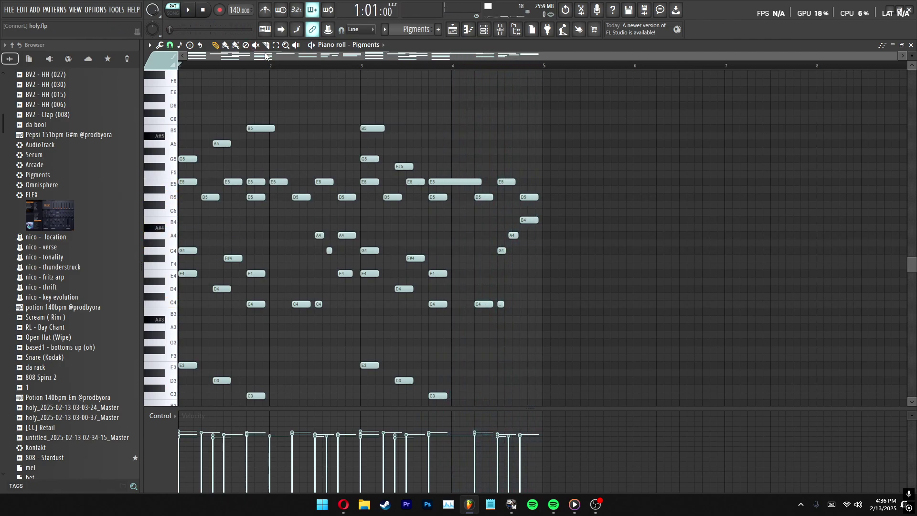
Unmute Track 2 in the playlist and loop the first four bars in song mode
key("F5")
left_click(263, 119)
left_click_drag(417, 67, 275, 67)
key("l")
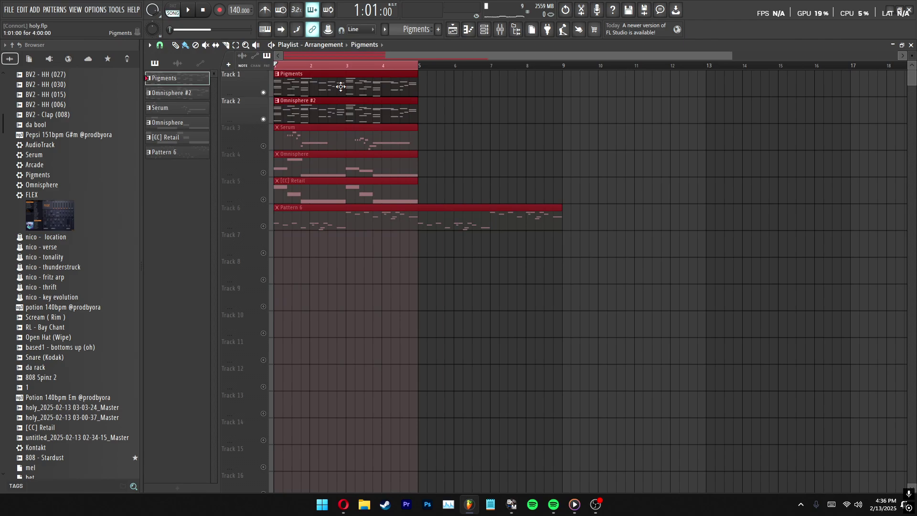
double_click(340, 86)
key("F5")
Play the Pigments and Omnisphere #2 tracks together, check their levels in the mixer, and stop playback
key("space")
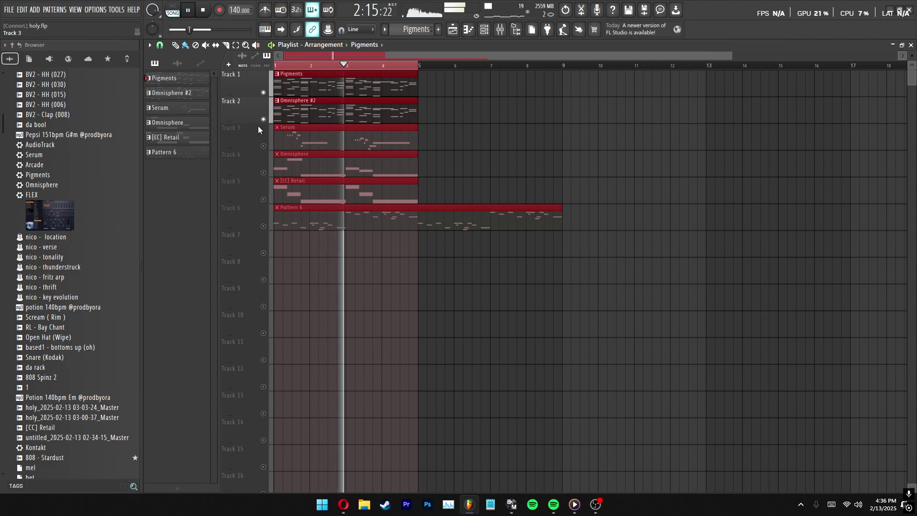
left_click(502, 30)
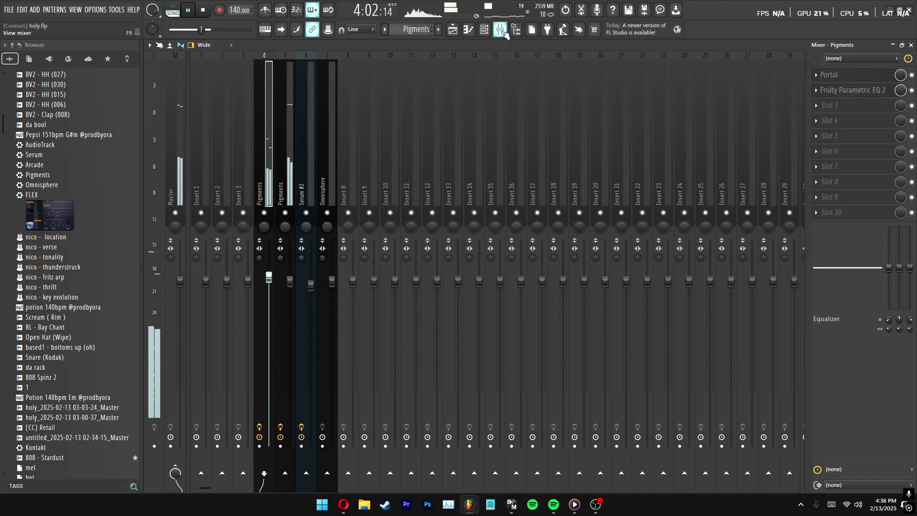
left_click(502, 30)
key("space")
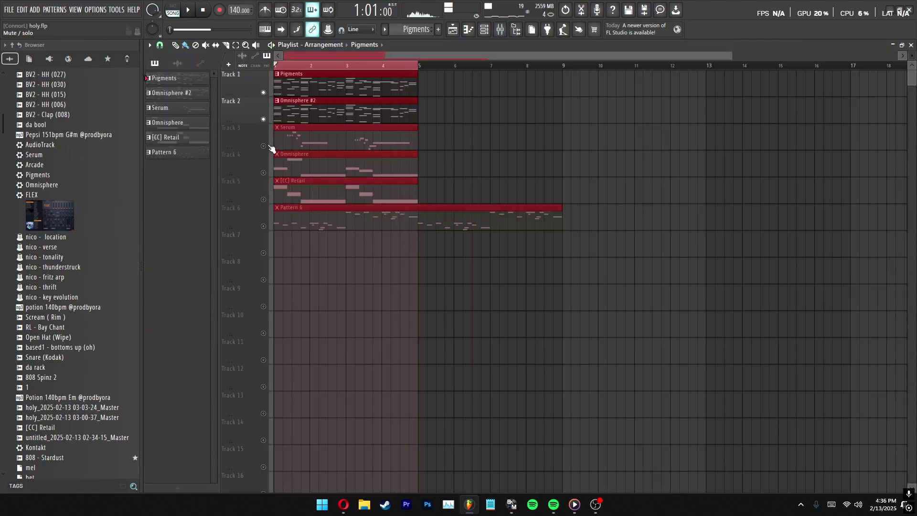
Open the Pattern 6 clip on Track 3, check the effects and synth pages of its Pigments Classic Lead preset, and close the plugin
double_click(277, 141)
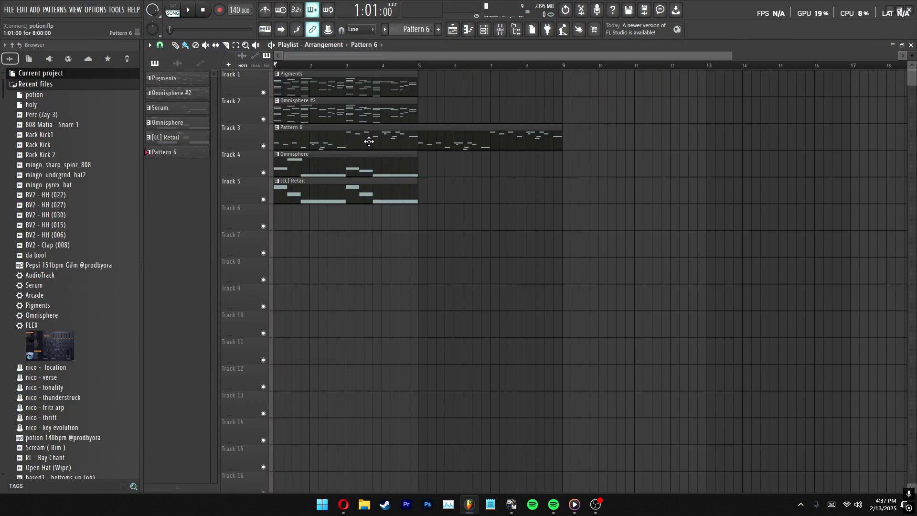
double_click(387, 150)
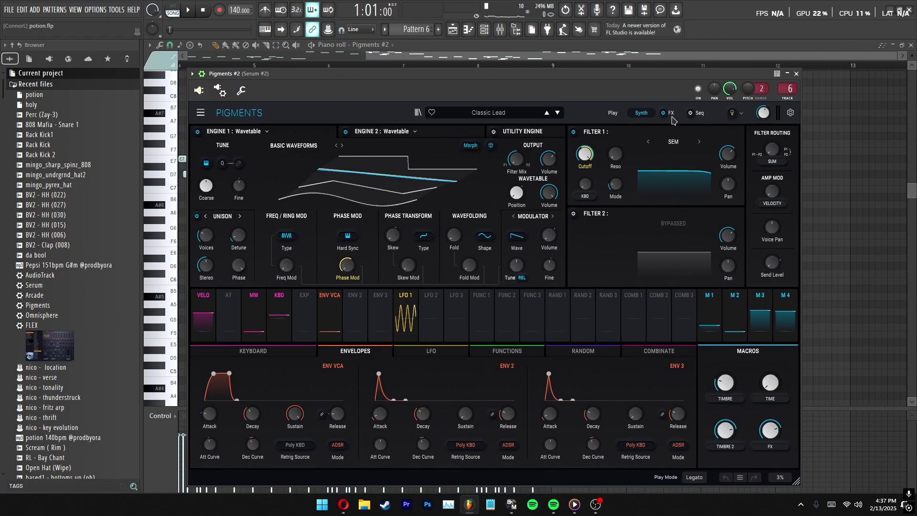
left_click(669, 113)
left_click(641, 114)
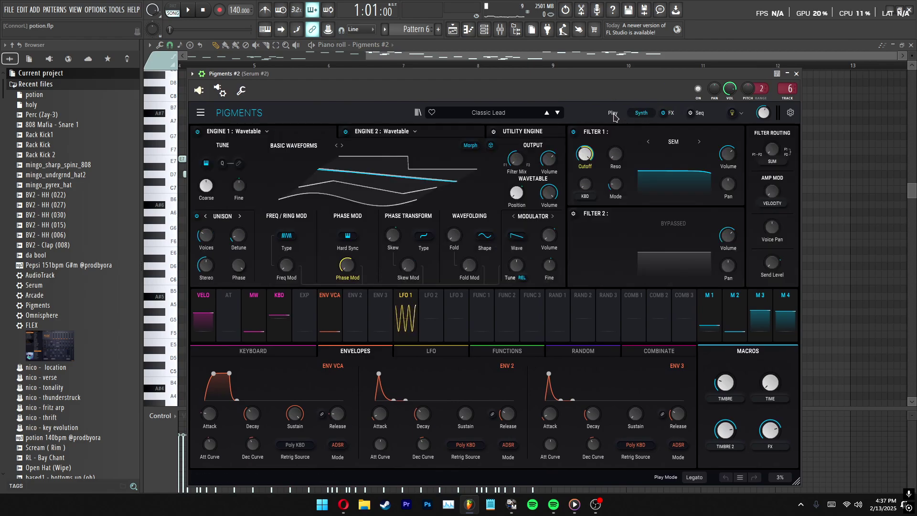
left_click(796, 74)
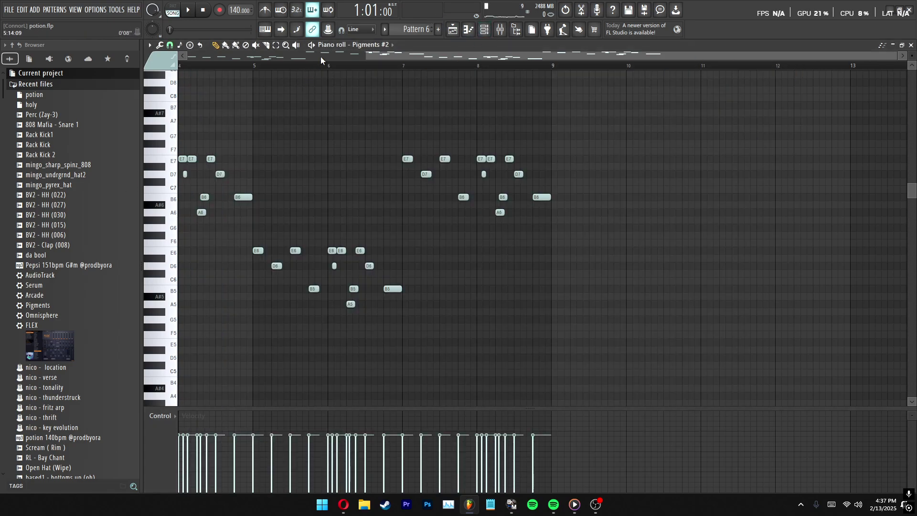
Try transposing the high notes in bars 3 and 4 down an octave, and undo the transposition
scroll(323, 56, "down", 3)
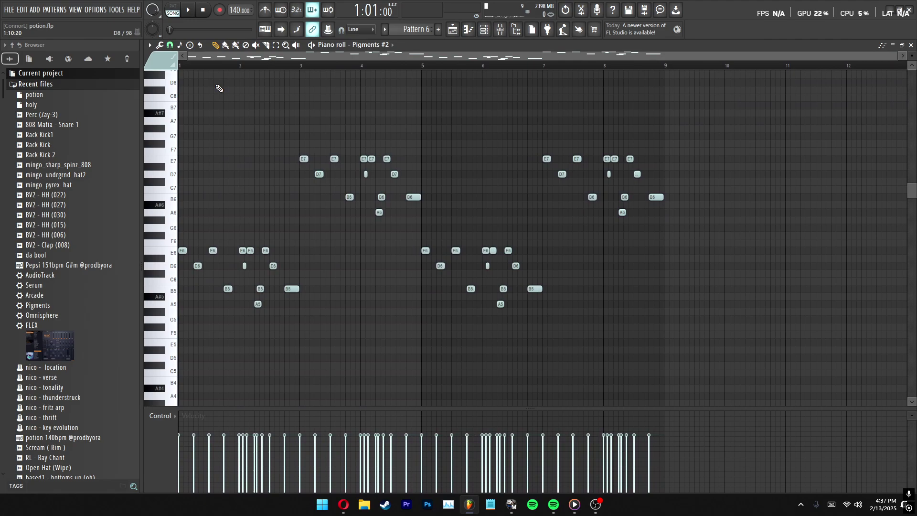
left_click_drag(277, 148, 420, 207)
key("ctrl+Down")
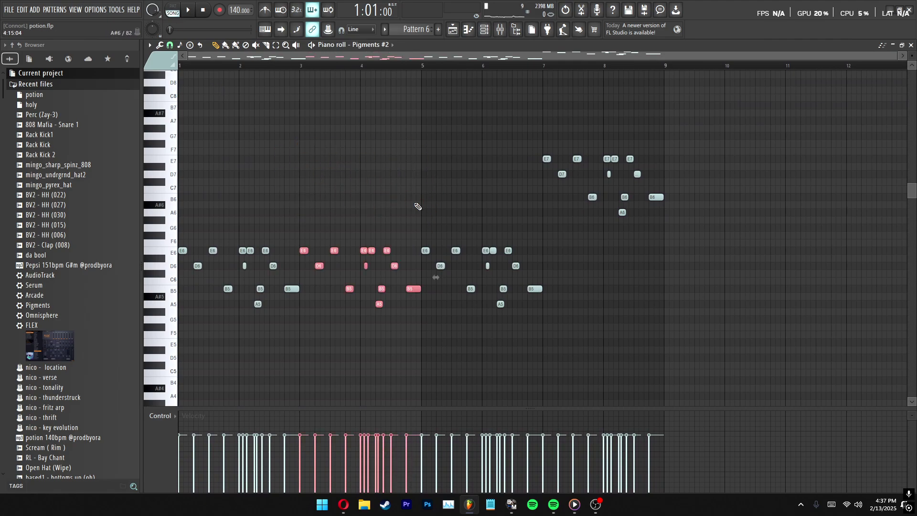
key("ctrl+z")
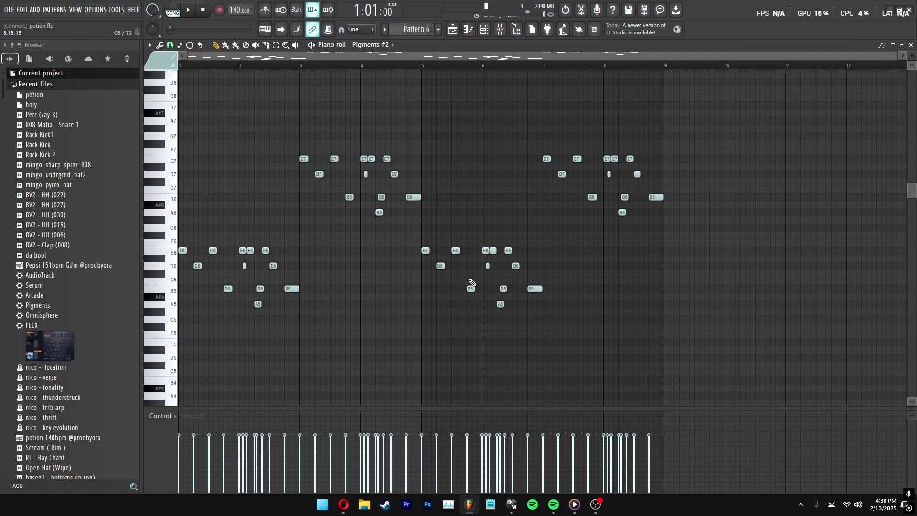
Examine the repeated low and high phrases in bars 1 to 4 by selecting each note group and clearing the selection
left_click_drag(302, 152, 427, 212, "ctrl")
left_click(429, 211, "ctrl")
left_click_drag(304, 150, 415, 223, "ctrl")
left_click(418, 221, "ctrl")
left_click_drag(306, 152, 420, 222, "ctrl")
left_click(423, 225, "ctrl")
scroll(286, 265, "up", 1, "ctrl")
left_click_drag(316, 234, 160, 381, "ctrl")
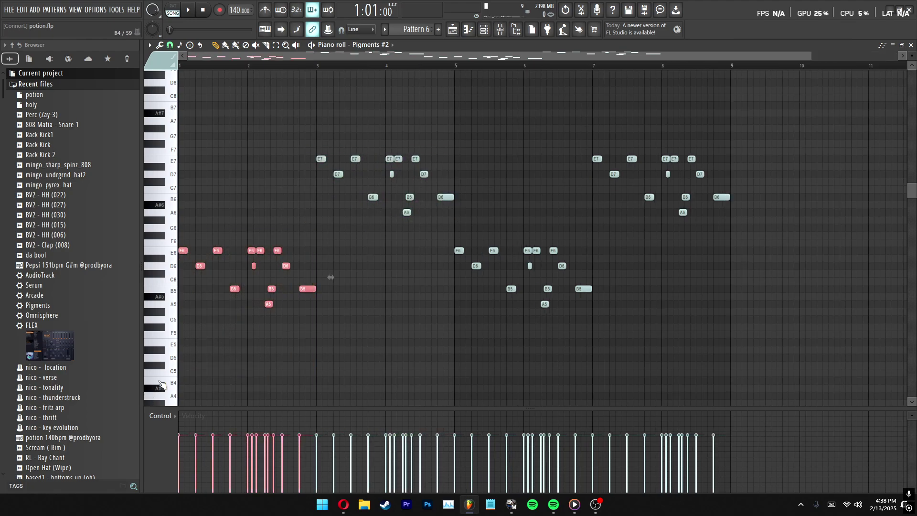
left_click(333, 262, "ctrl")
left_click_drag(307, 141, 448, 215, "ctrl")
left_click(449, 216, "ctrl")
left_click_drag(312, 143, 447, 218, "ctrl")
left_click(451, 221, "ctrl")
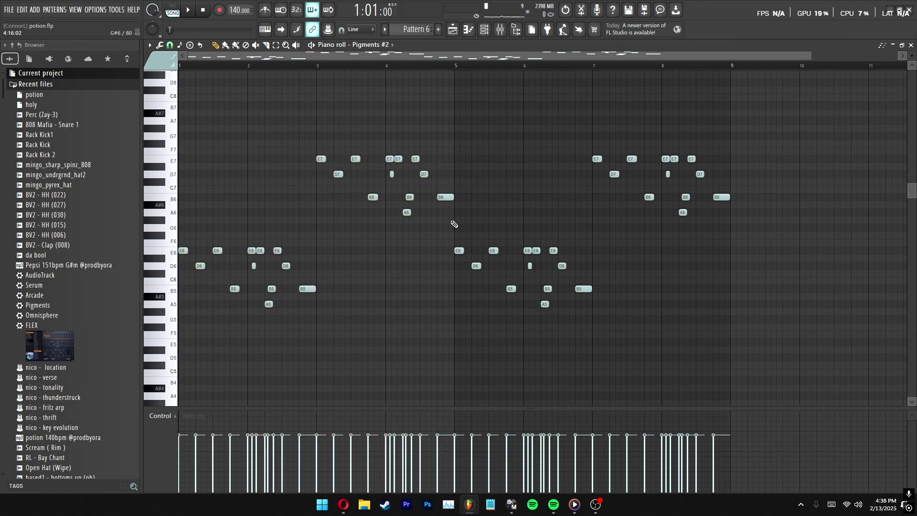
left_click_drag(281, 281, 246, 311, "ctrl")
left_click(247, 309, "ctrl")
Play Pattern 6 from the start, following its low and high phrases in the piano roll, and stop playback
scroll(338, 77, "up", 2)
key("space")
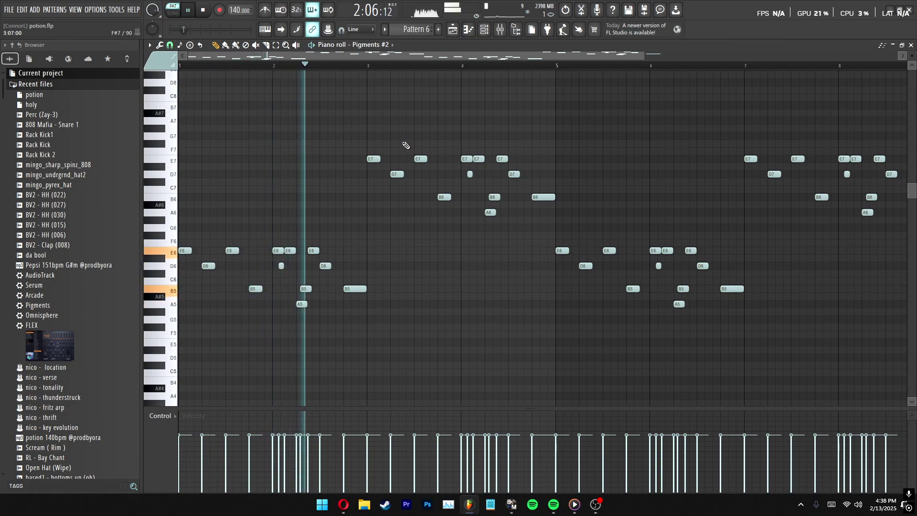
scroll(416, 65, "down", 1)
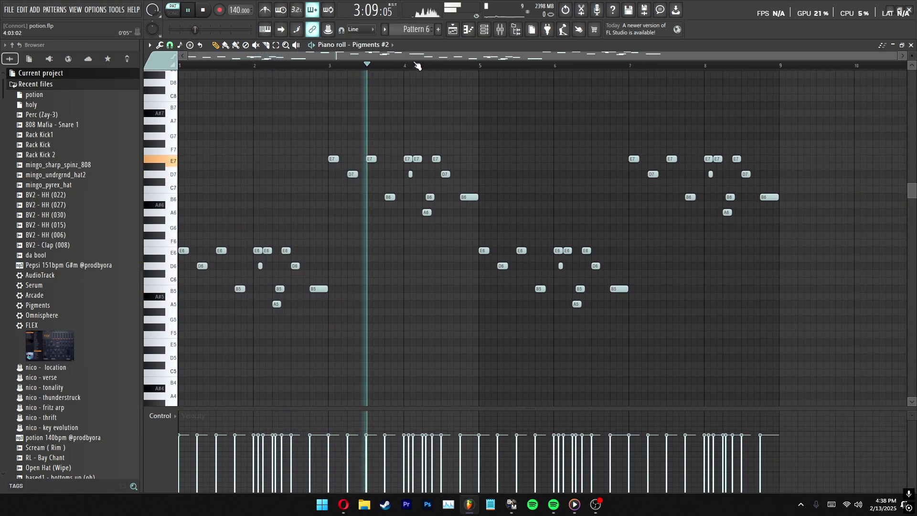
scroll(420, 57, "down", 1)
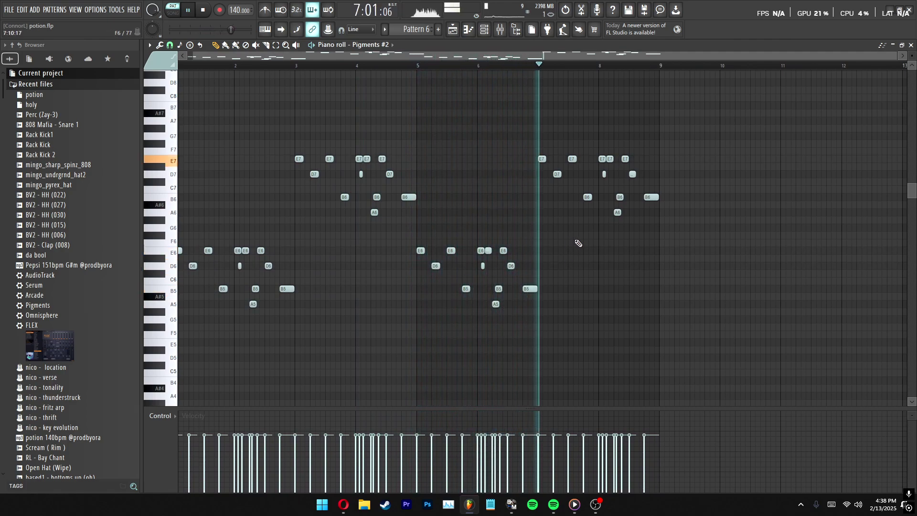
left_click(214, 10)
Inspect the curves of both Fruity Parametric EQ 2 effects on the Serum #2 mixer insert, and close them
key("F9")
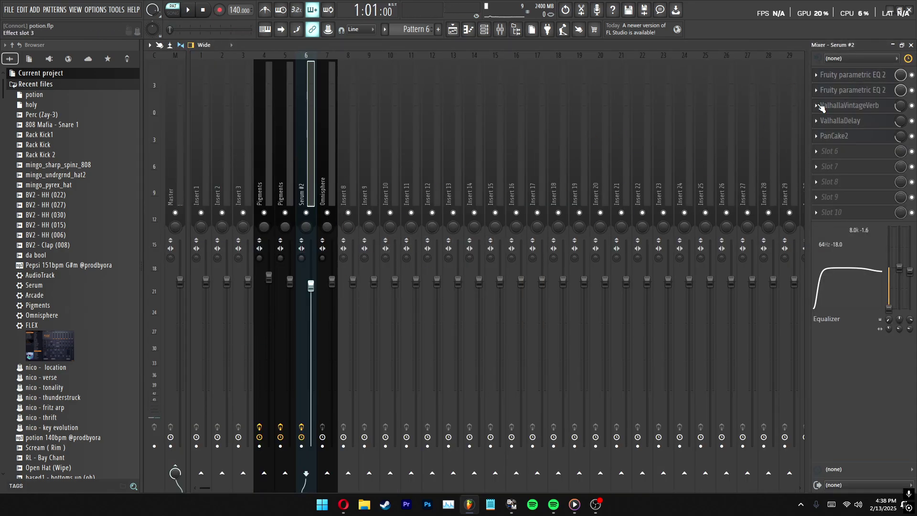
left_click(844, 87)
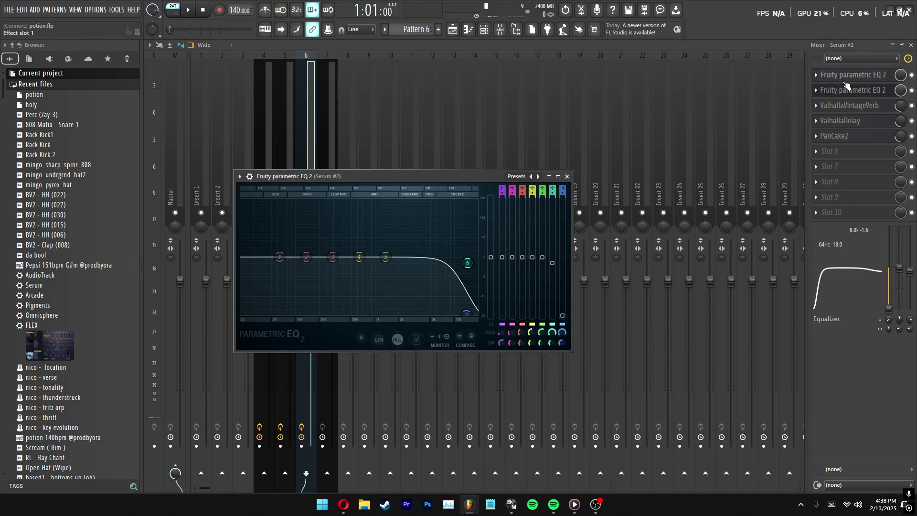
left_click(843, 77)
left_click(844, 78)
left_click(844, 79)
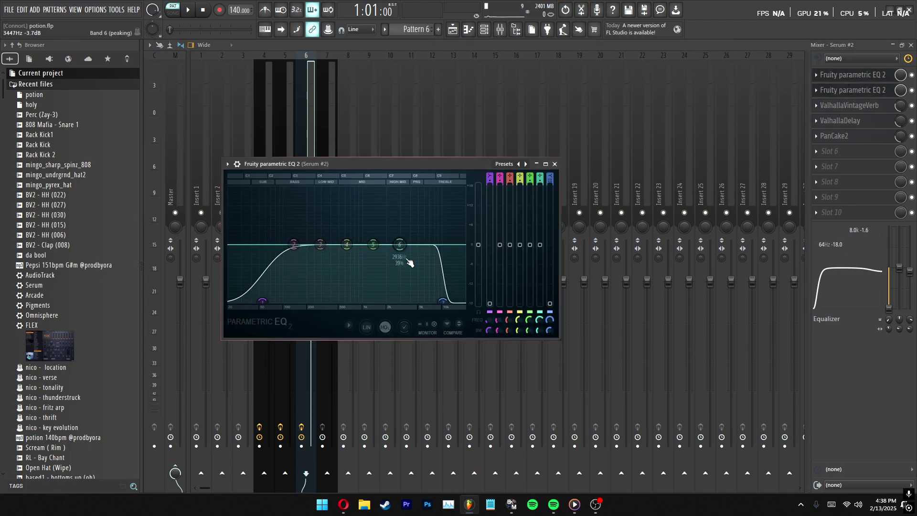
left_click(857, 92)
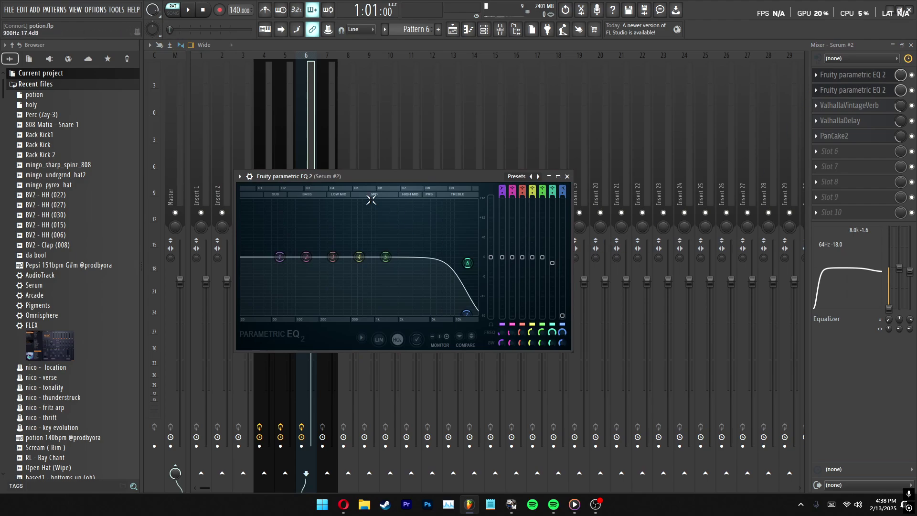
left_click_drag(371, 200, 368, 223)
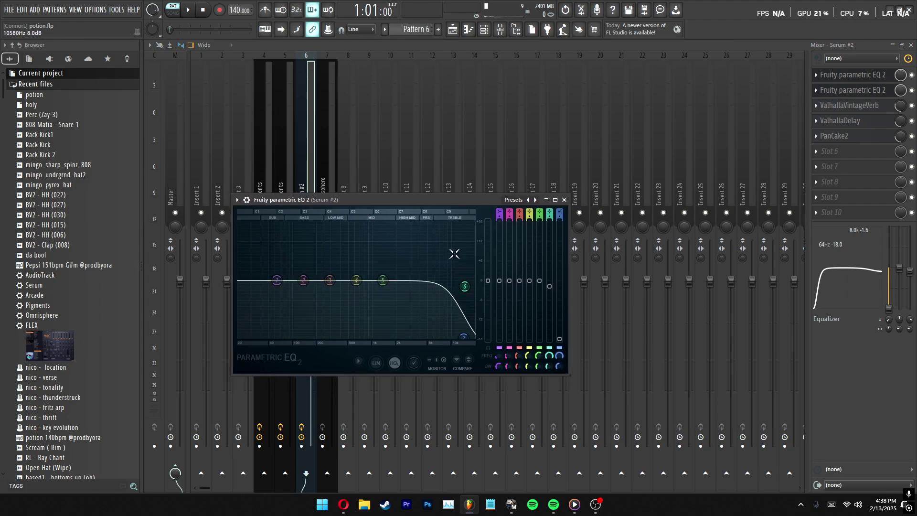
left_click(564, 199)
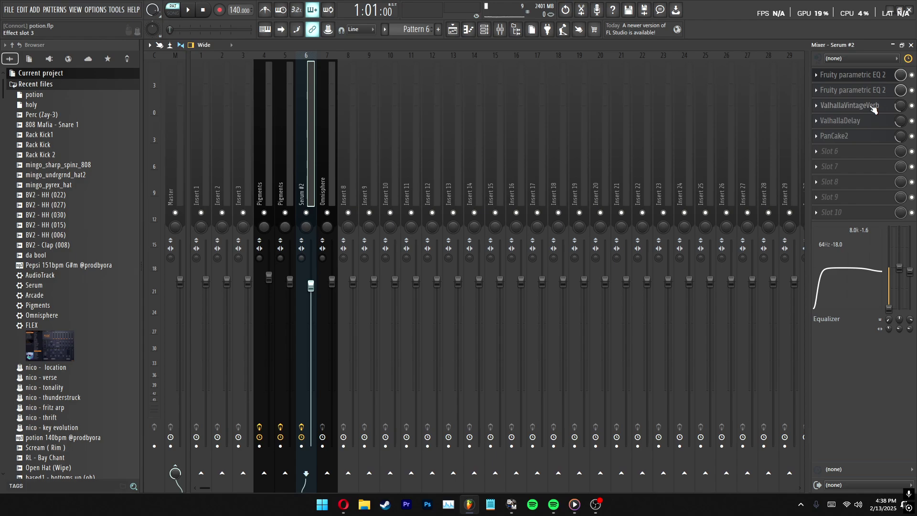
Glance at ValhallaVintageVerb and recheck both Fruity Parametric EQ 2 effects on the Serum #2 insert, closing each one
left_click(849, 105)
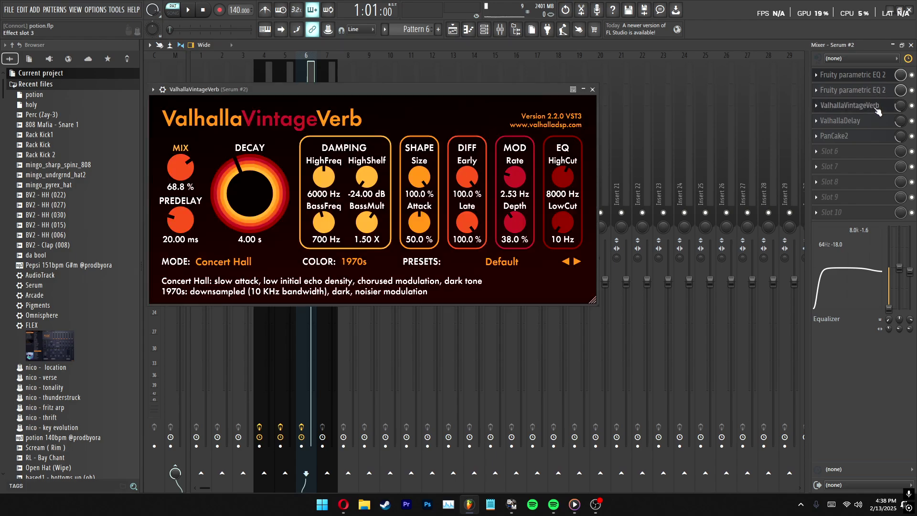
left_click(850, 105)
left_click(850, 90)
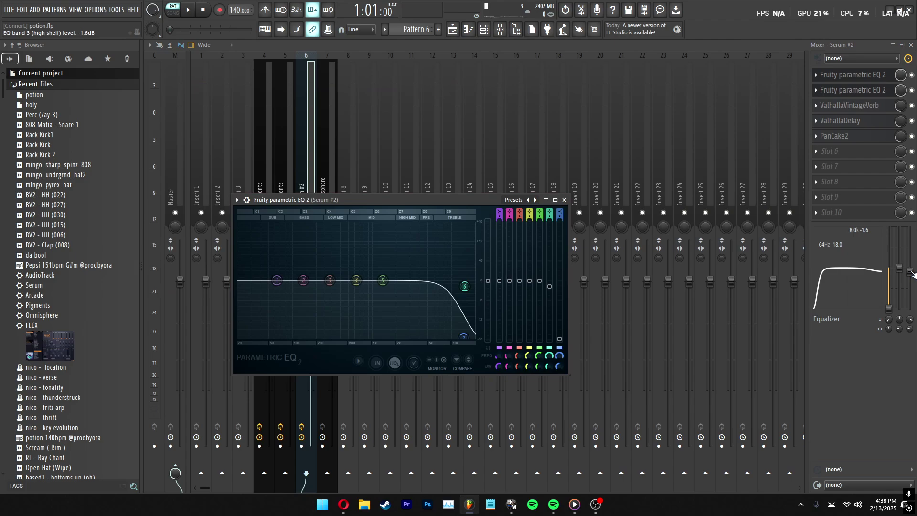
key("Escape")
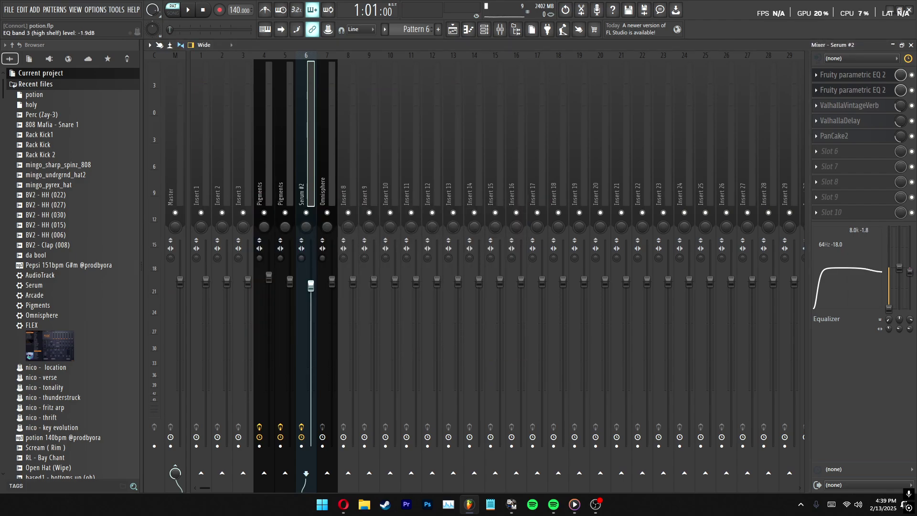
left_click(853, 78)
left_click(853, 78)
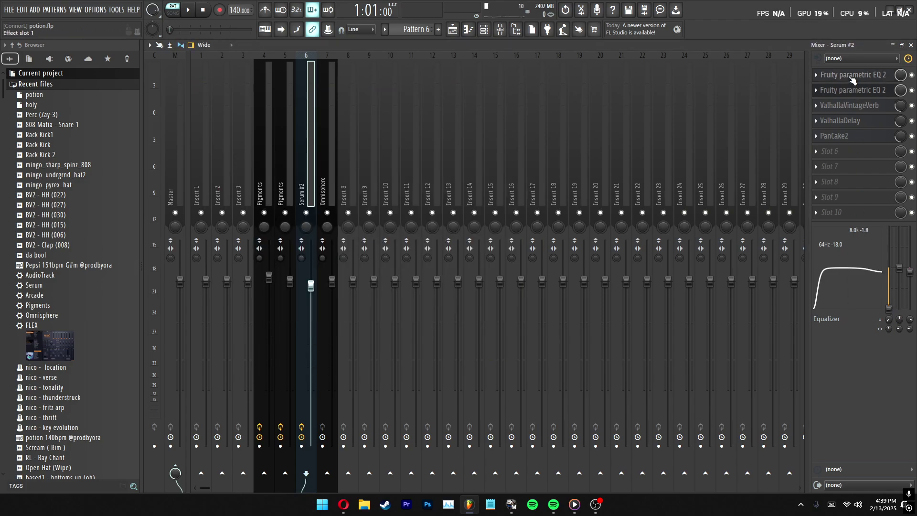
left_click(855, 90)
left_click(855, 89)
Review the ValhallaVintageVerb settings on the Serum #2 insert with its window moved clear, and close it
left_click(853, 108)
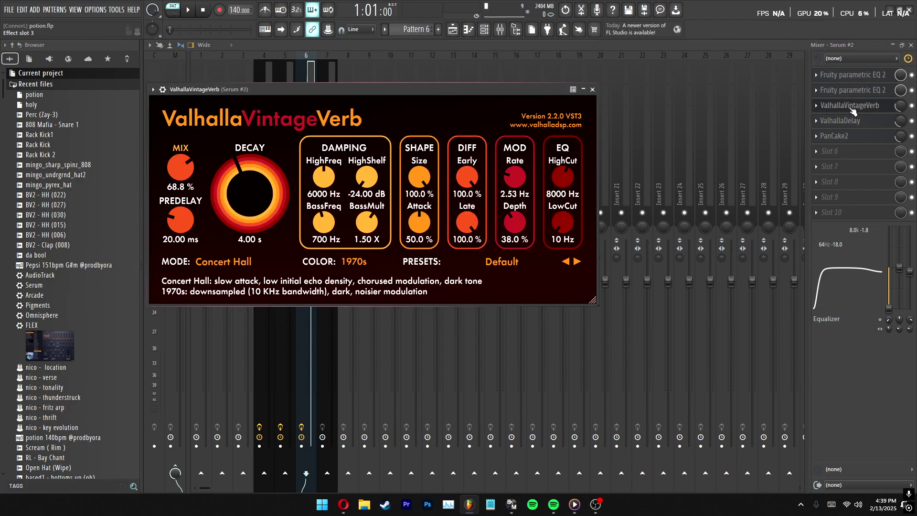
left_click(852, 107)
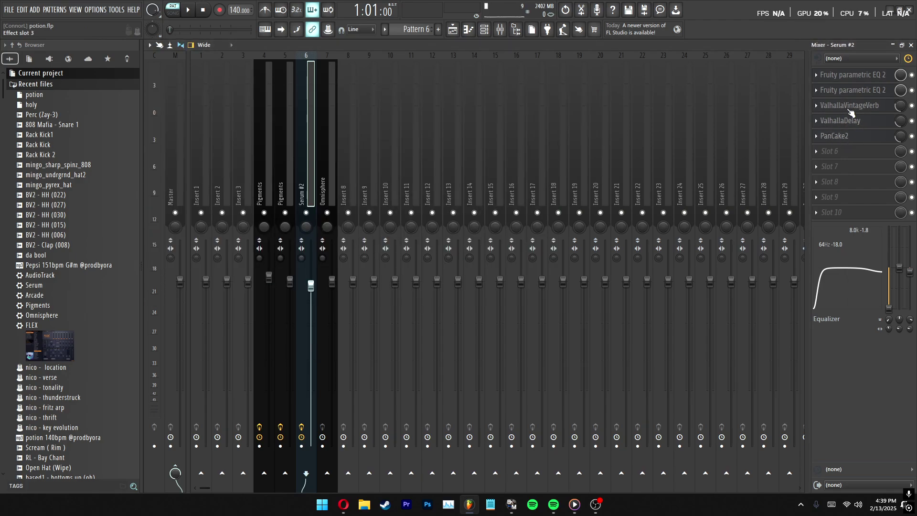
left_click(861, 109)
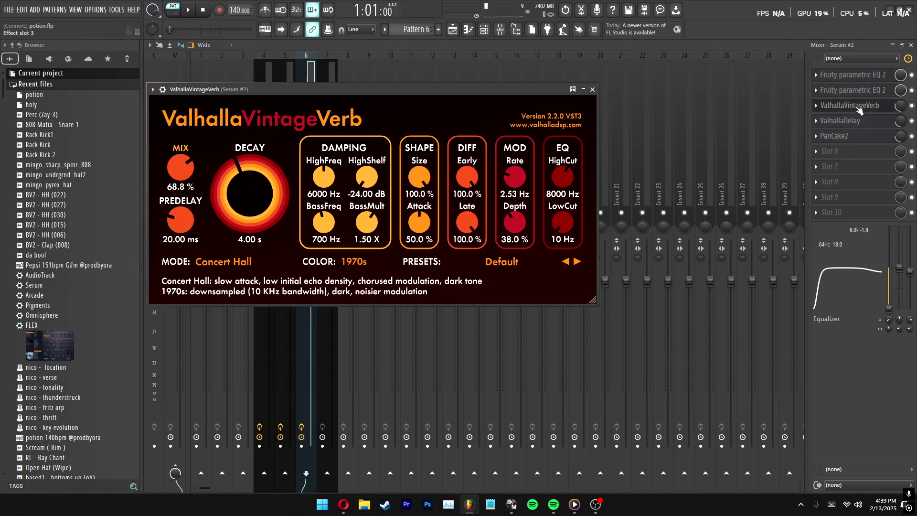
left_click_drag(517, 93, 603, 115)
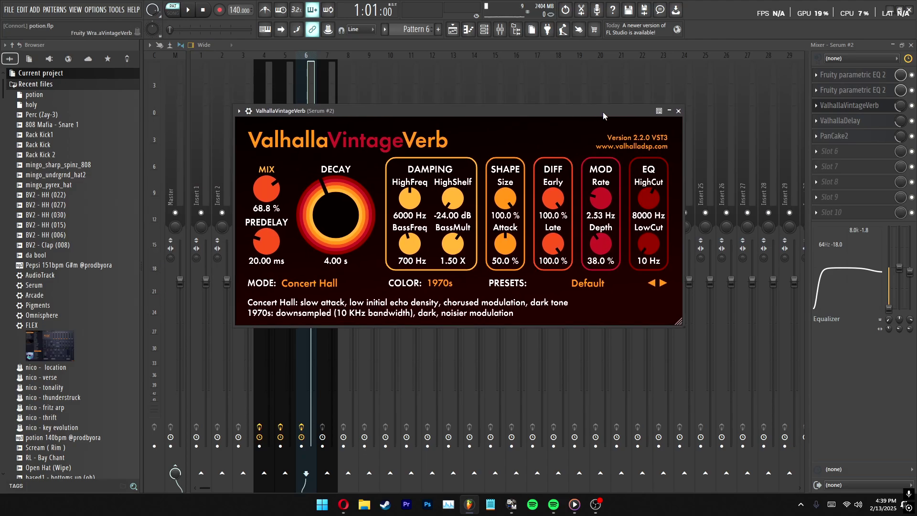
left_click(849, 106)
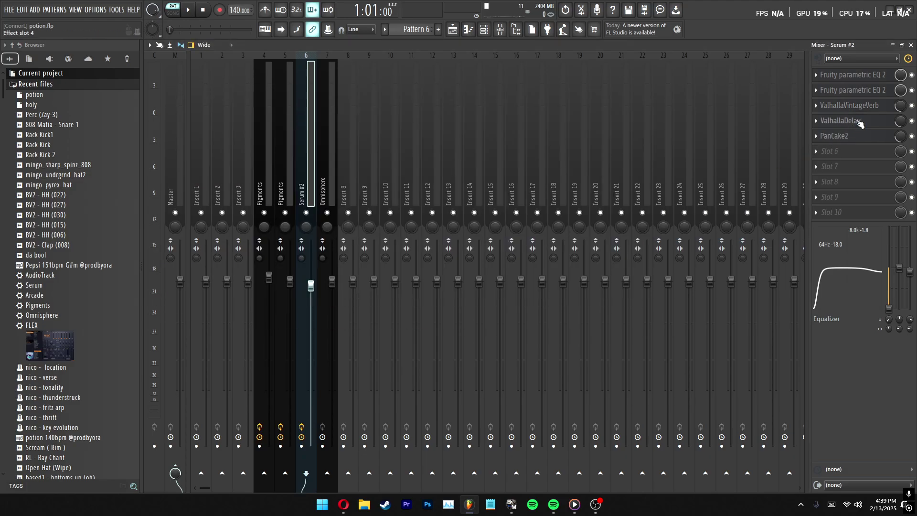
Examine the ValhallaDelay settings and the PanCake2 panning curve on the Serum #2 insert, and close both effects
left_click(858, 122)
left_click(859, 123)
left_click(858, 138)
left_click(858, 141)
left_click(886, 150)
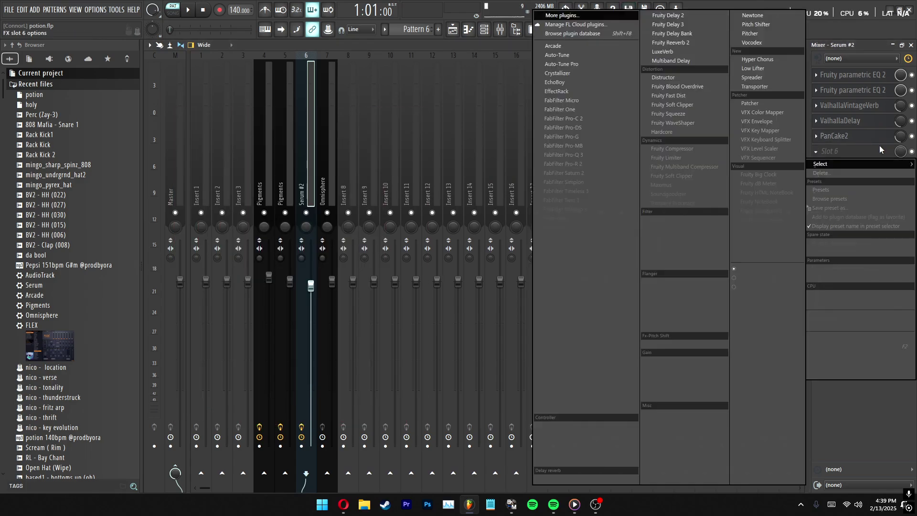
left_click(878, 138)
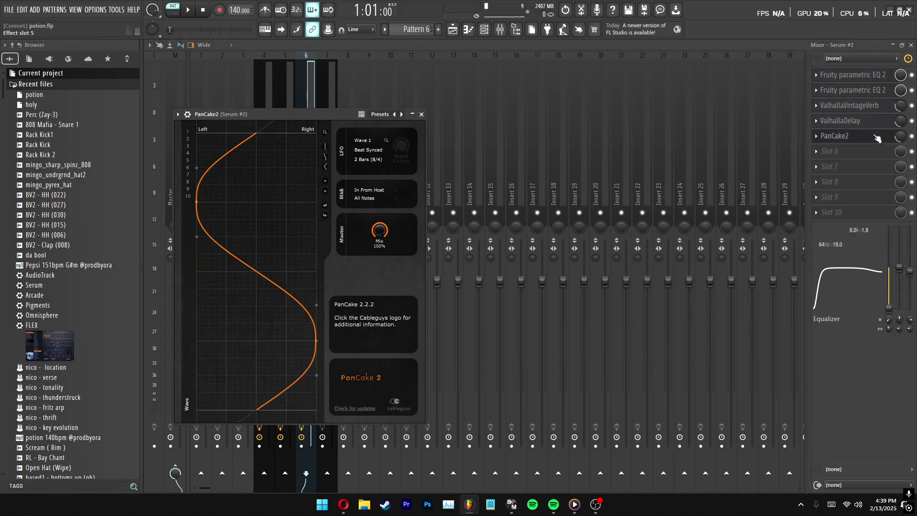
left_click_drag(222, 114, 244, 114)
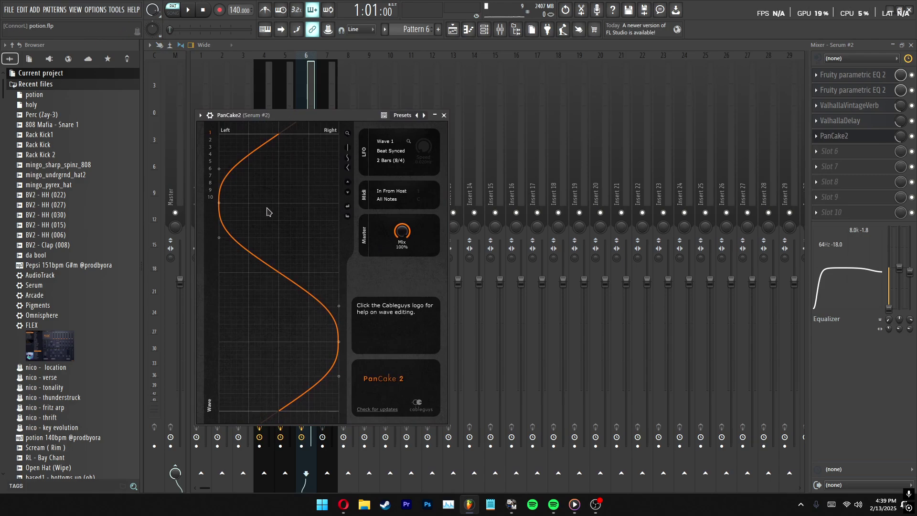
key("Escape")
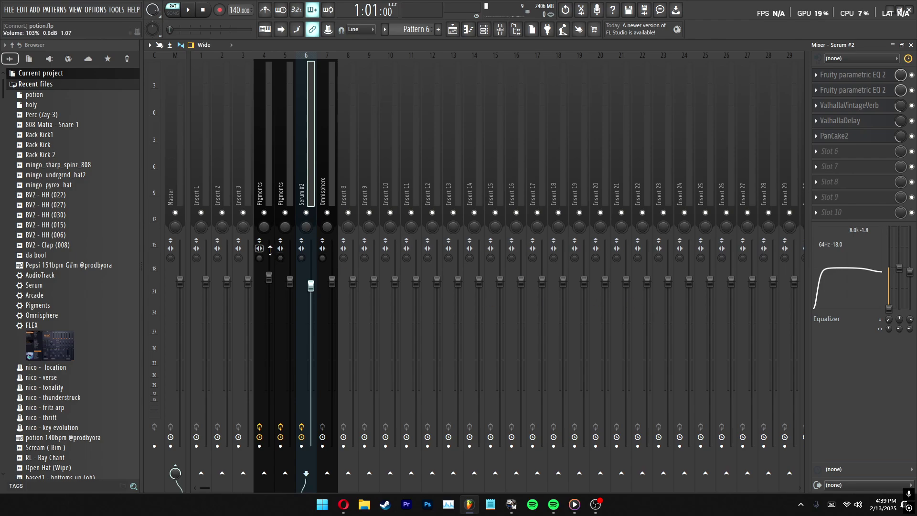
Play Pattern 6 again, check the Serum #2 insert's level in the mixer, stop playback, and return to the piano roll
key("F7")
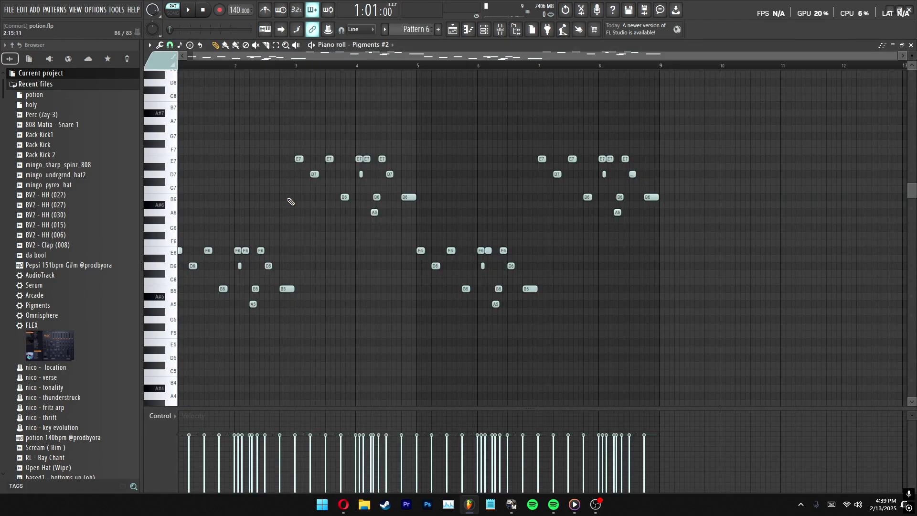
key("F9")
key("space")
key("F7")
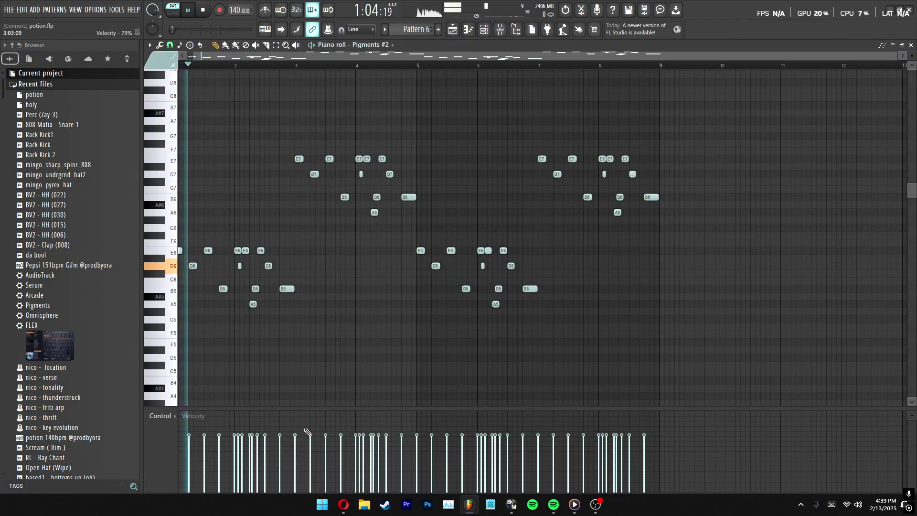
left_click(500, 30)
key("space")
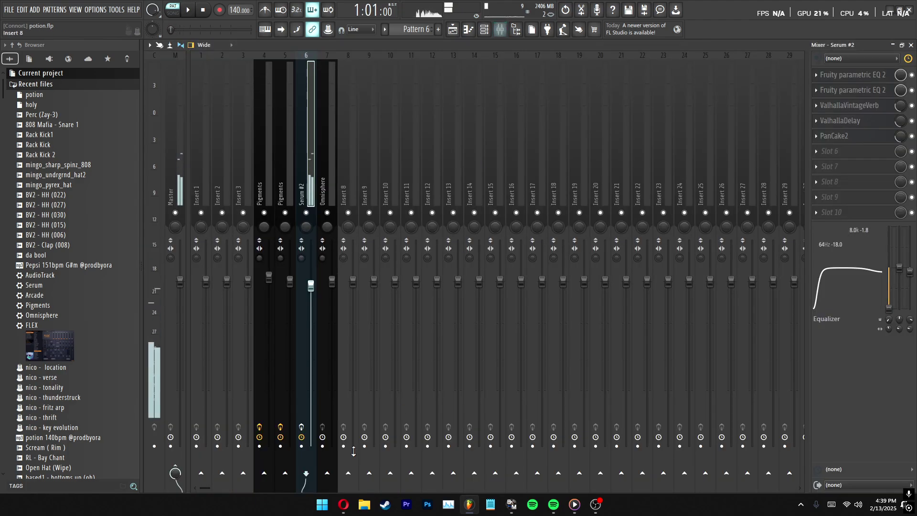
key("F7")
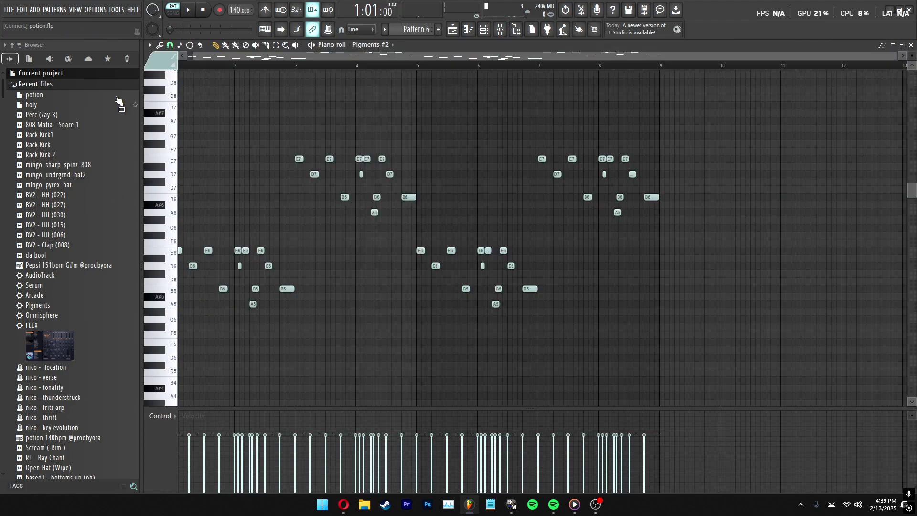
Look over Pattern 6's notes from the first bar in the piano roll, and return to the playlist
left_click_drag(226, 57, 218, 58)
scroll(361, 146, "down", 2)
scroll(361, 145, "up", 3)
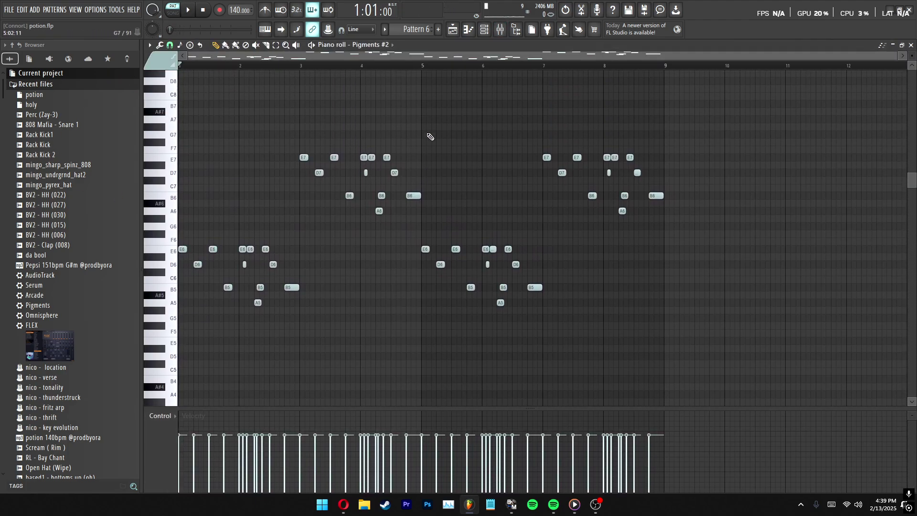
scroll(429, 137, "up", 1)
key("F9")
key("F5")
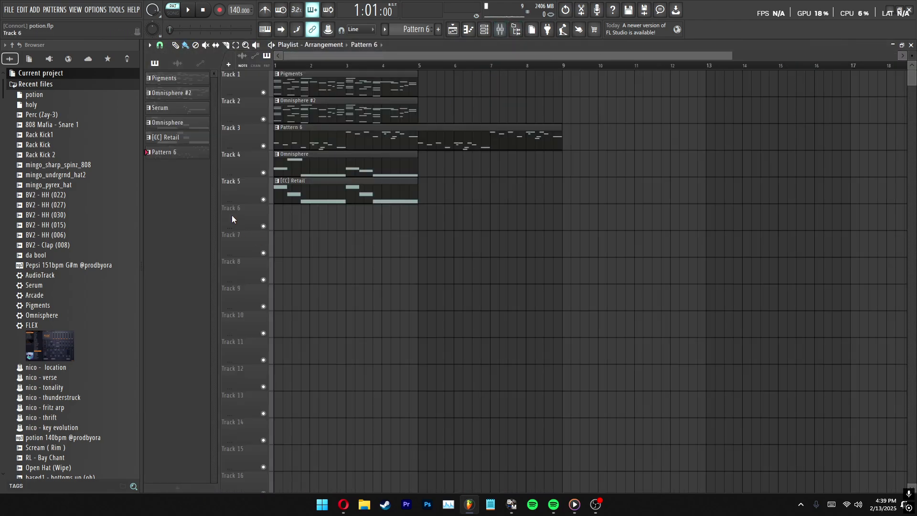
Duplicate the Pigments and Omnisphere #2 clips to bar 5, and leave only tracks 1 to 3 unmuted
key("ctrl+b")
right_click(265, 145)
left_click_drag(264, 120, 264, 94)
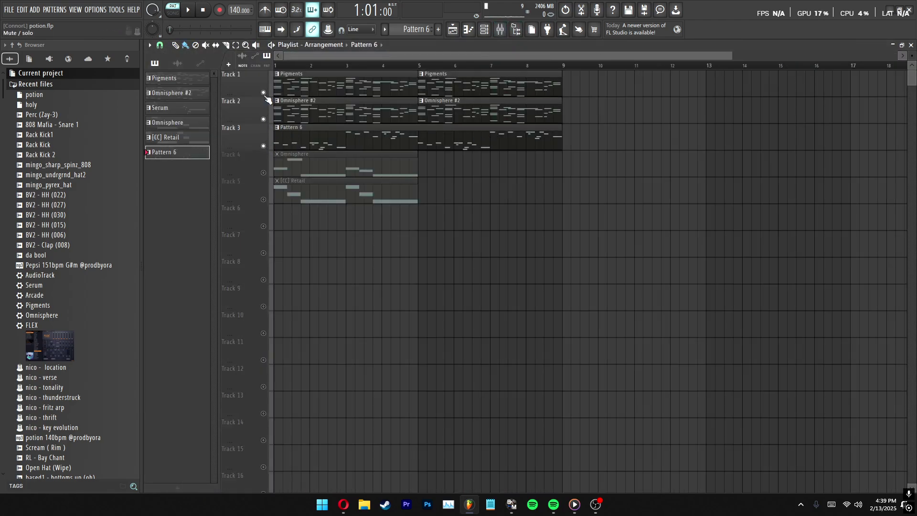
Play the selected eight bars with the Pigments, Omnisphere #2 and Pattern 6 layers, clear the selection and stop playback
key("ctrl+a")
key("space")
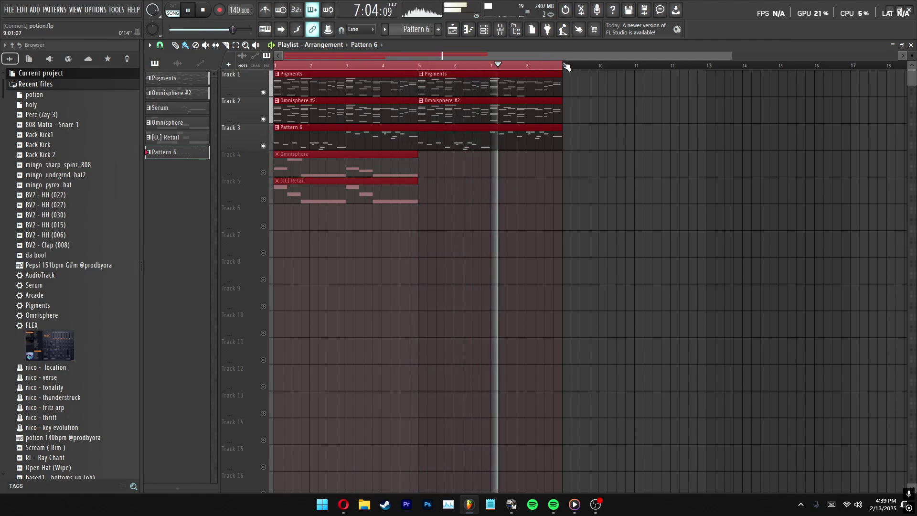
right_click(563, 66)
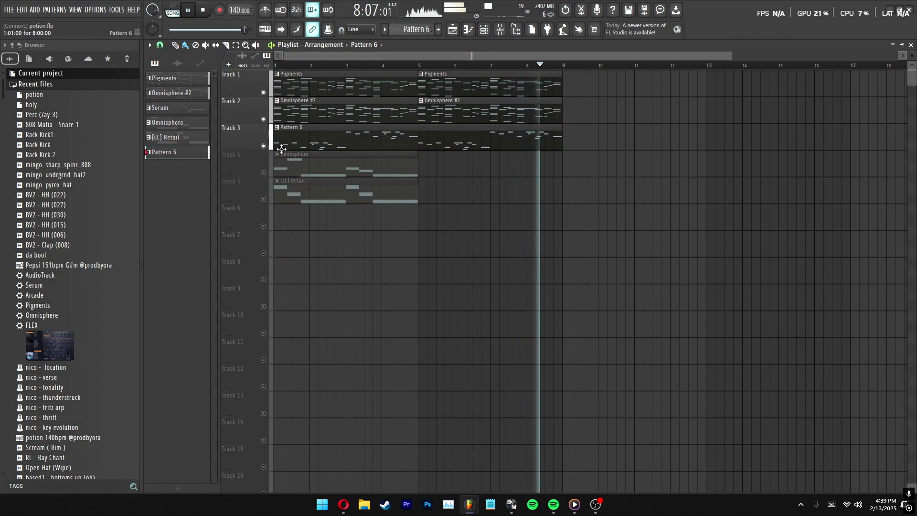
key("space")
Solo track 4, view the Omnisphere pattern's notes, and delete its clip from the playlist
left_click(263, 173, "ctrl")
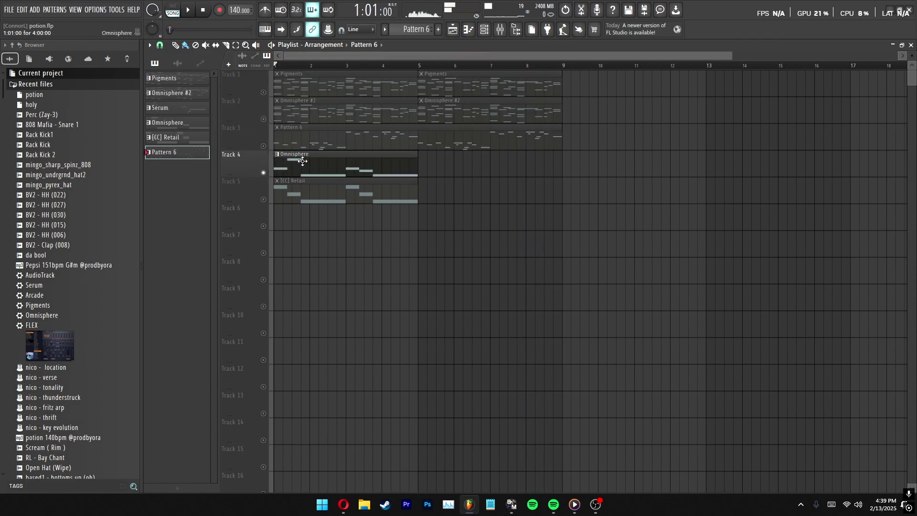
double_click(307, 164)
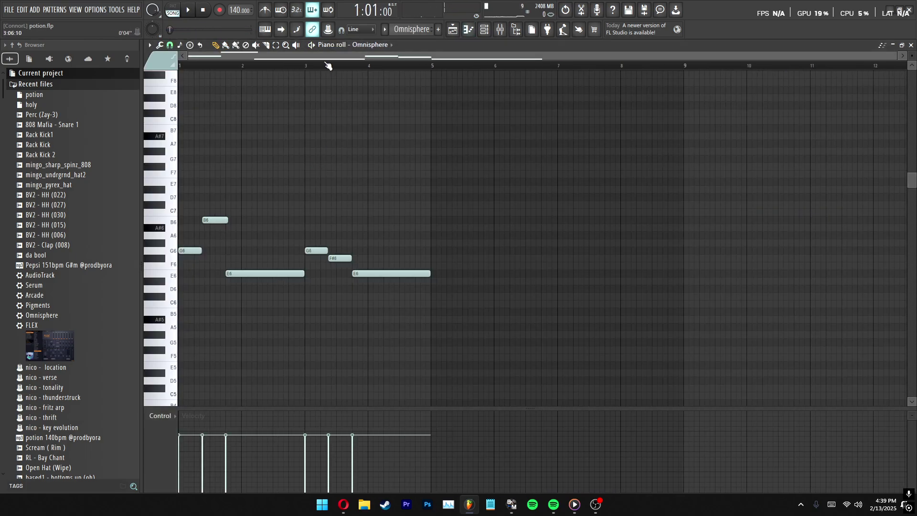
key("Escape")
right_click(308, 167)
Move the [CC] Retail clip up to track 4 with that track unmuted, and open its notes
left_click(263, 199, "ctrl")
left_click_drag(292, 194, 297, 167)
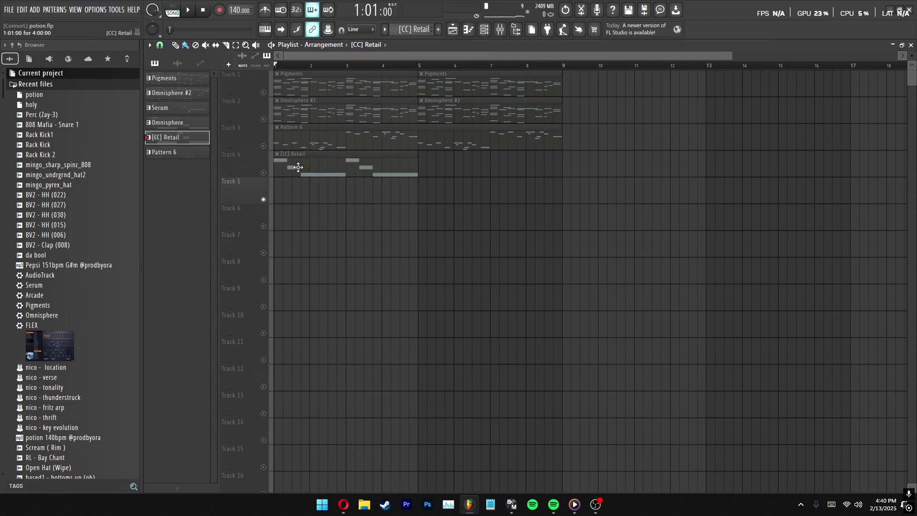
left_click(263, 173)
double_click(292, 168)
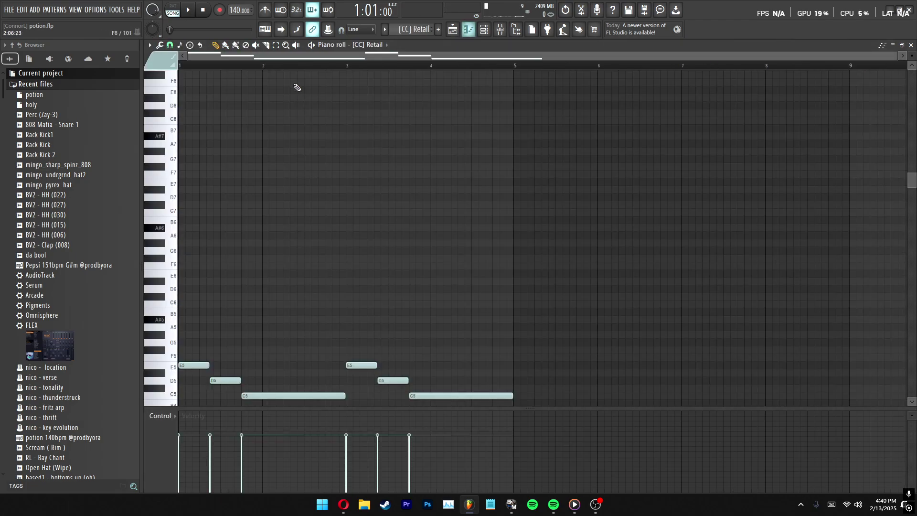
Browse the kits folder, collapse the !REX kit, and look through the subfolders of the prodbyora stash kit
left_click(48, 75)
left_click(50, 76)
left_click(48, 85)
scroll(70, 301, "down", 4)
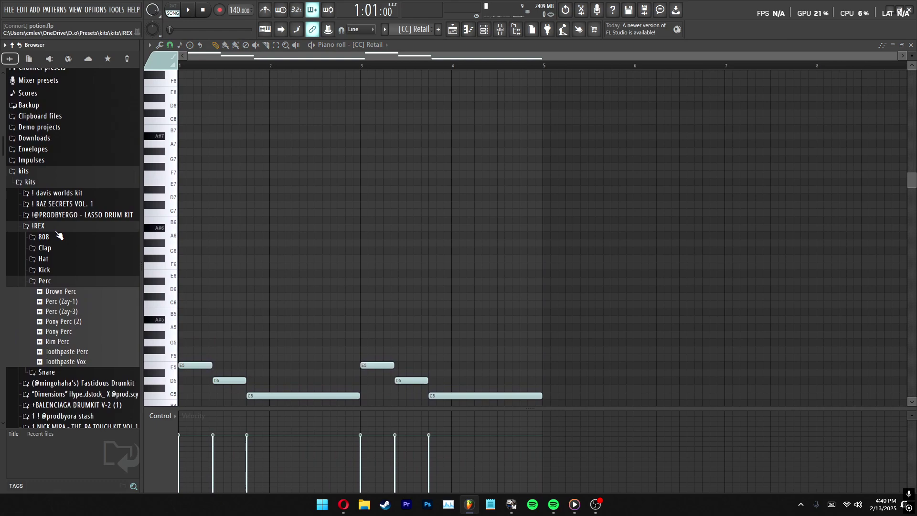
left_click(58, 224)
scroll(93, 257, "down", 3)
left_click(62, 206)
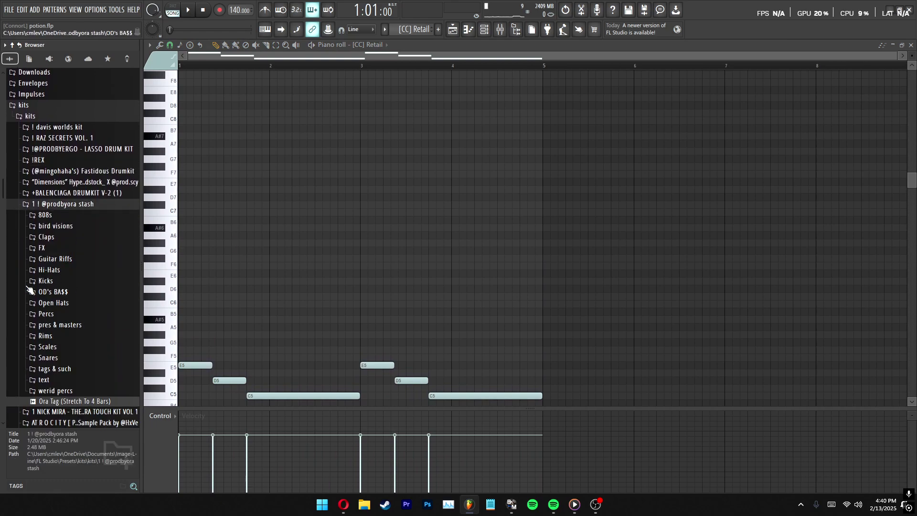
scroll(359, 147, "down", 5)
scroll(352, 159, "up", 3)
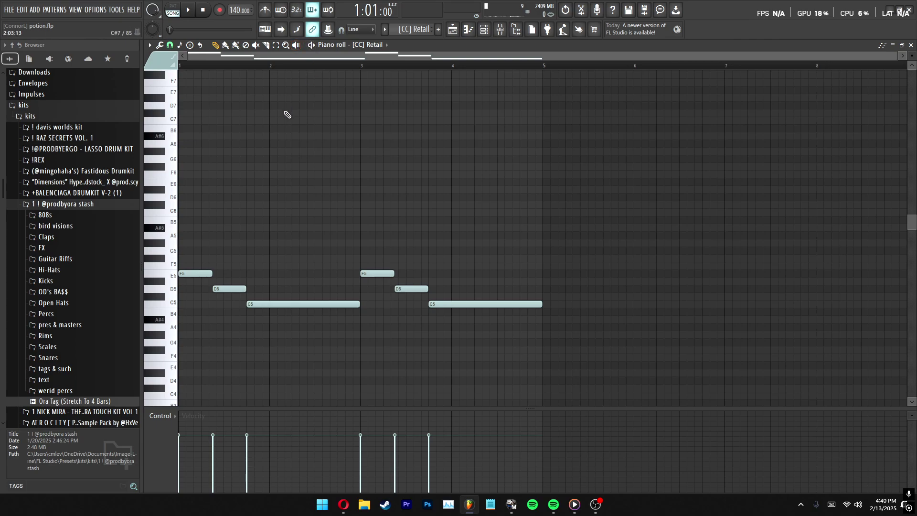
Examine the [CC] Retail sampler settings, and check the Master track in the mixer while the pattern plays
key("F5")
double_click(293, 166)
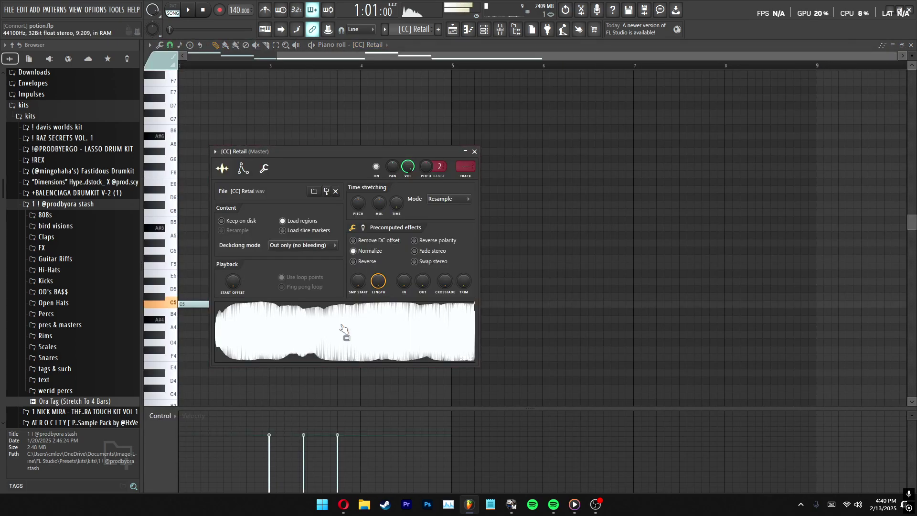
key("Escape")
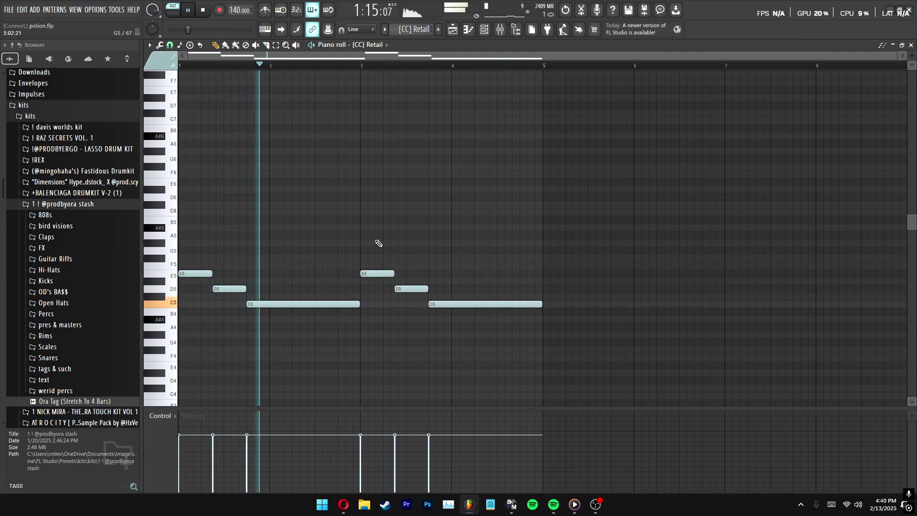
left_click(484, 29)
left_click(500, 30)
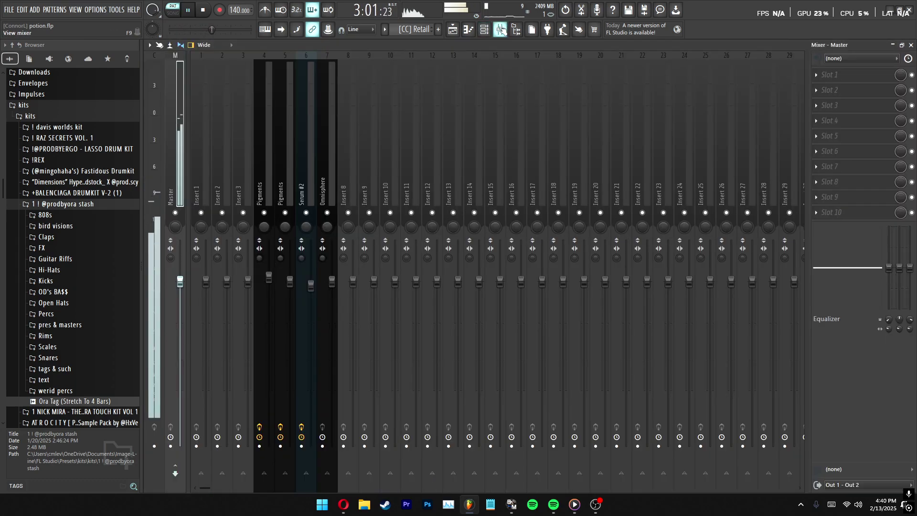
left_click(500, 30)
Duplicate the [CC] Retail clip to bar 5 on track 4, and play the selected eight bars with all tracks unmuted
key("F5")
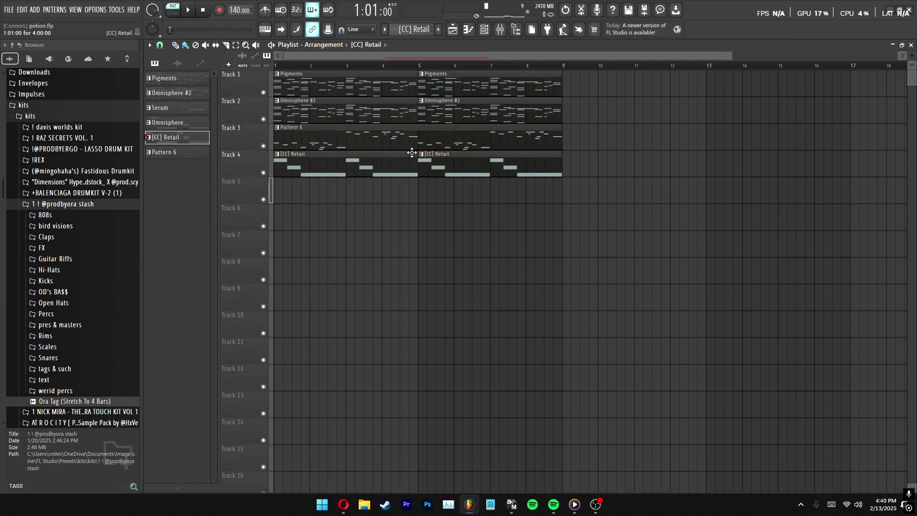
key("ctrl+a")
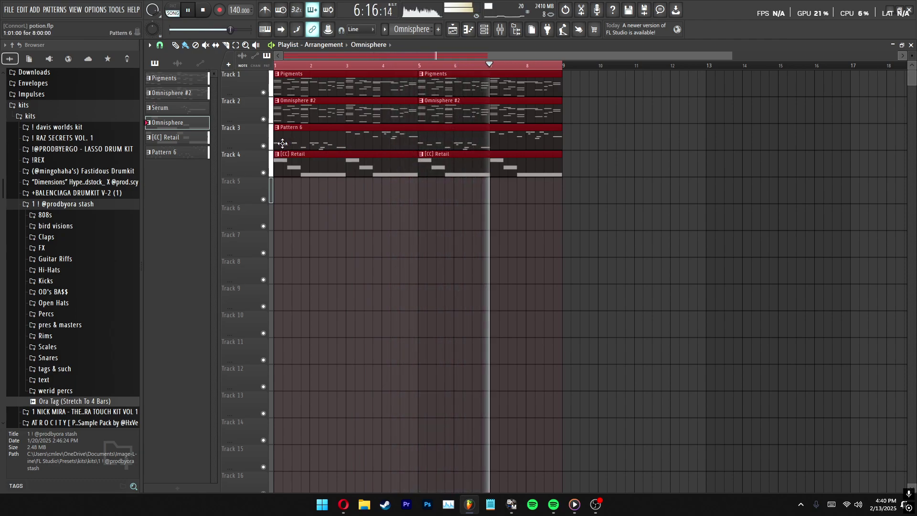
left_click(38, 117)
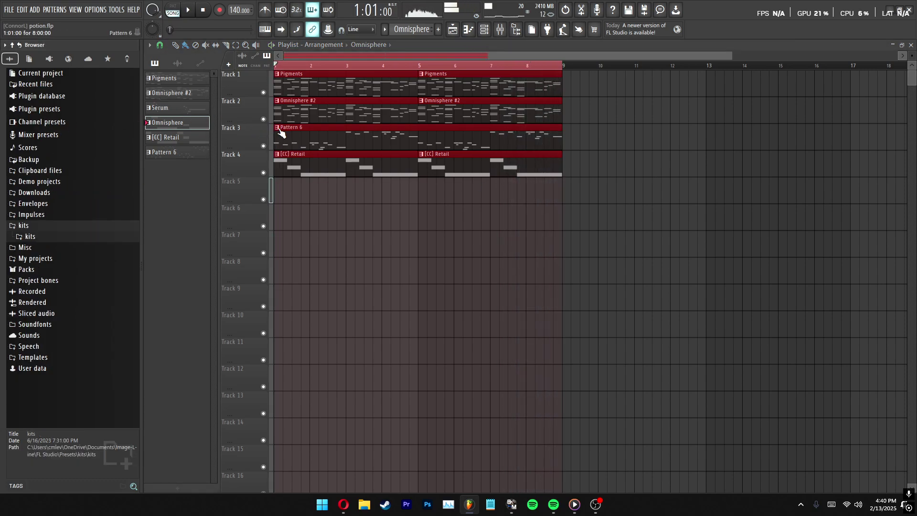
Open the full potion beat arrangement and look over its drum clips on tracks 4 to 12
left_click(9, 11)
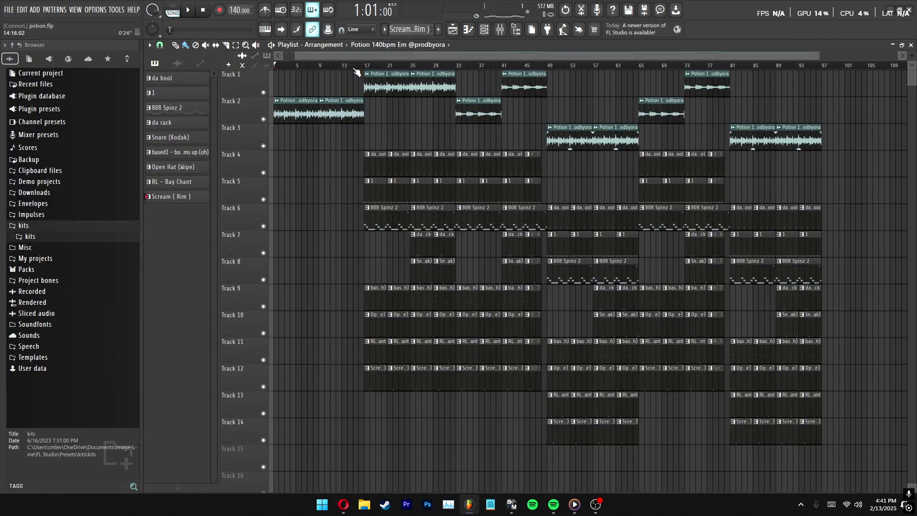
scroll(420, 65, "down", 4)
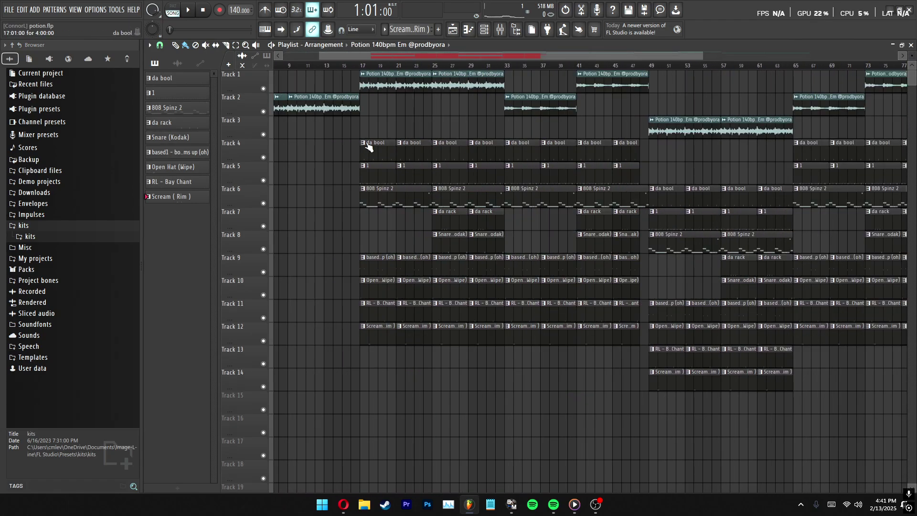
left_click_drag(367, 140, 649, 367)
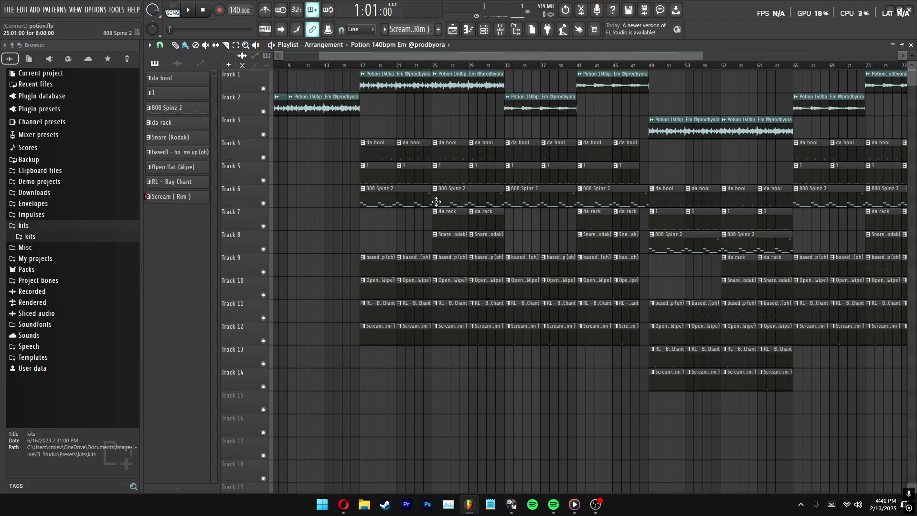
scroll(420, 167, "up", 3)
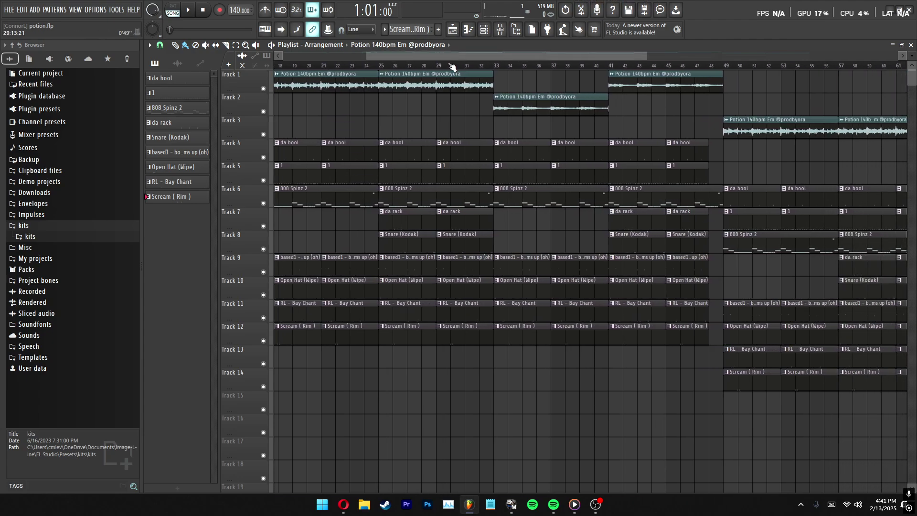
left_click_drag(317, 140, 628, 346)
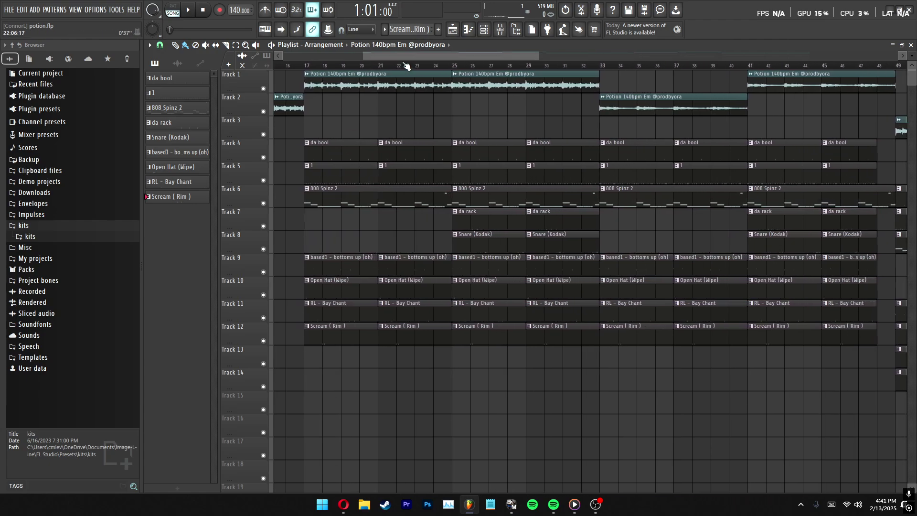
Place the playhead at bar 17, open the da bool pattern's notes, and examine its sampler settings
left_click(317, 66)
double_click(352, 149)
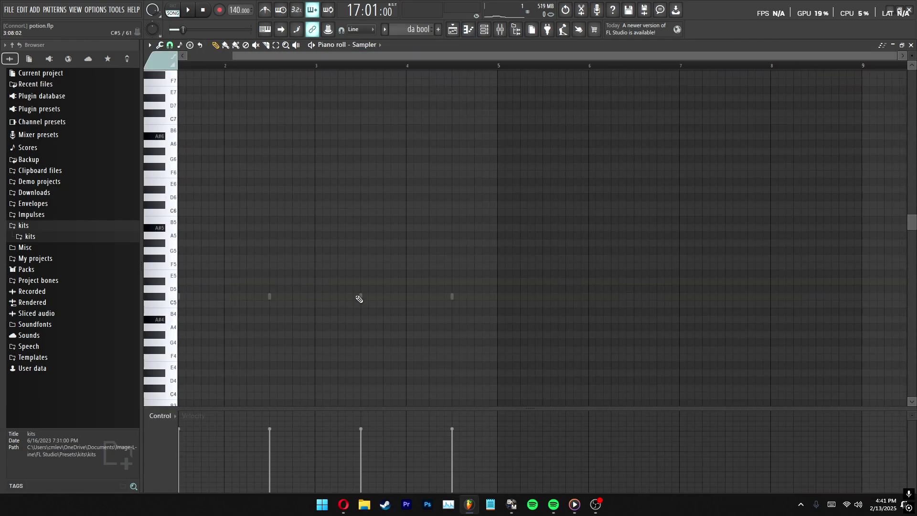
right_click(365, 45)
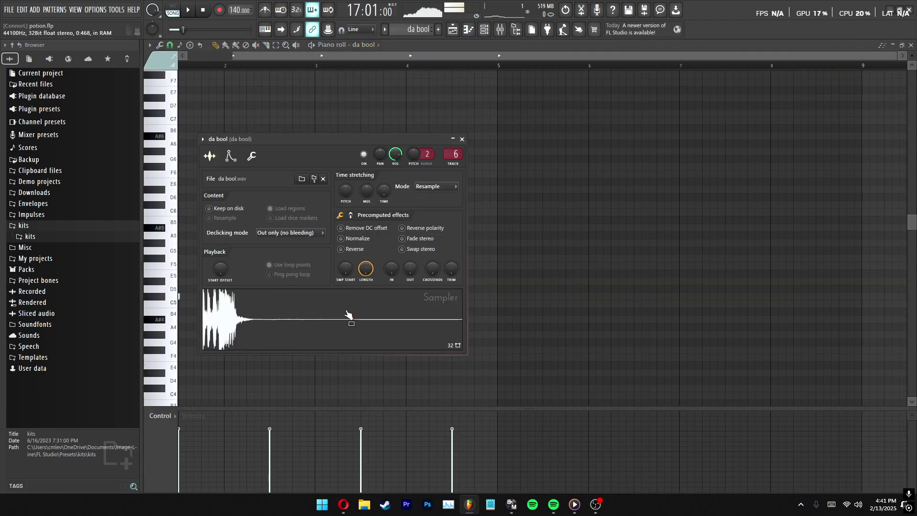
left_click(461, 139)
left_click(500, 29)
Play the da bool pattern on its own from the first bar, and return to the playlist
key("space")
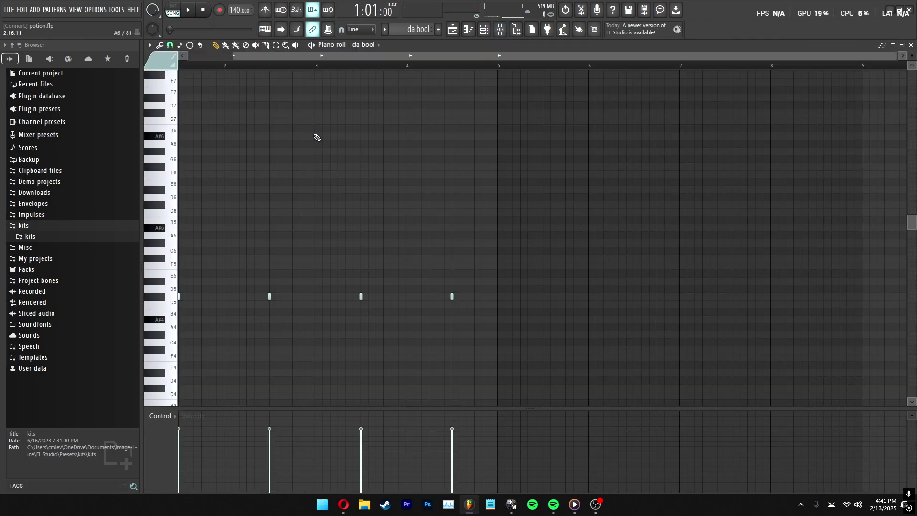
scroll(291, 117, "left", 2)
key("space")
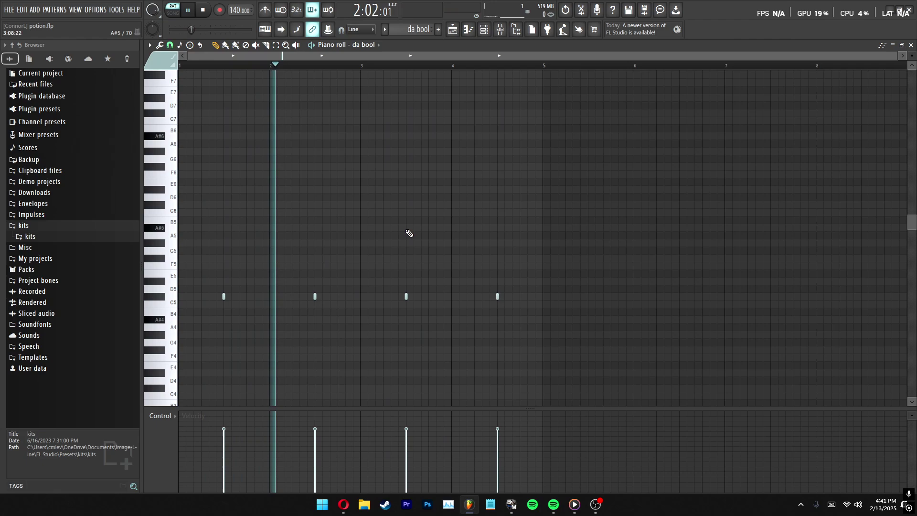
key("F5")
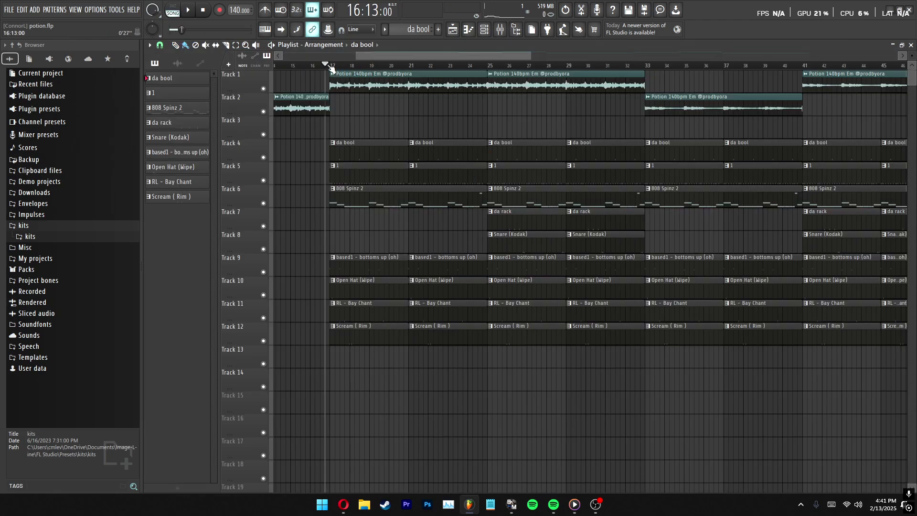
Solo the melody audio on track 1 and unmute the da bool track 4 alongside it
left_click(263, 89)
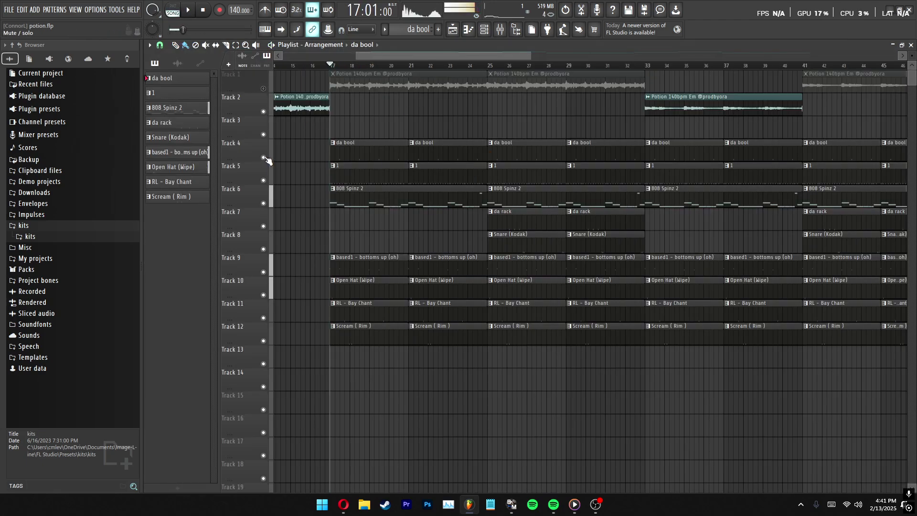
left_click(263, 89)
right_click(263, 89)
left_click(264, 157)
Open the da bool pattern and lengthen all four of its C#5 notes together
double_click(348, 144)
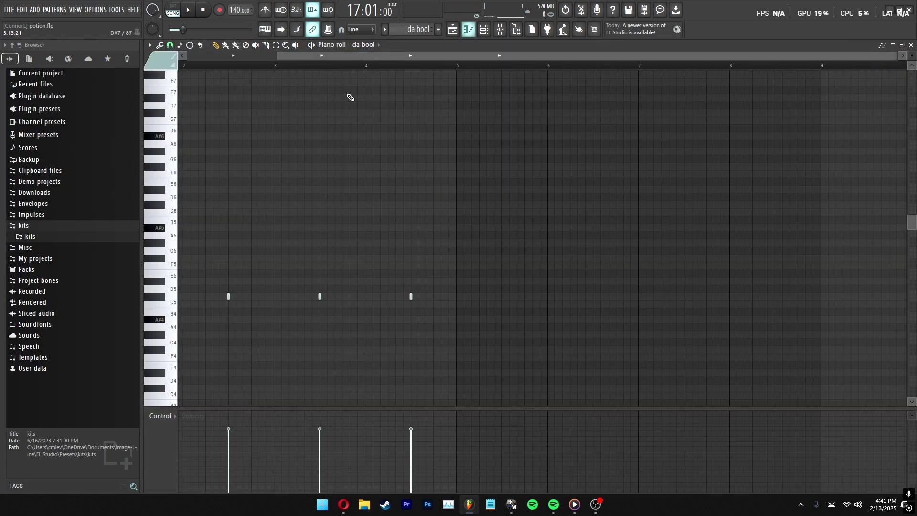
scroll(355, 73, "right", 1)
scroll(354, 66, "left", 3)
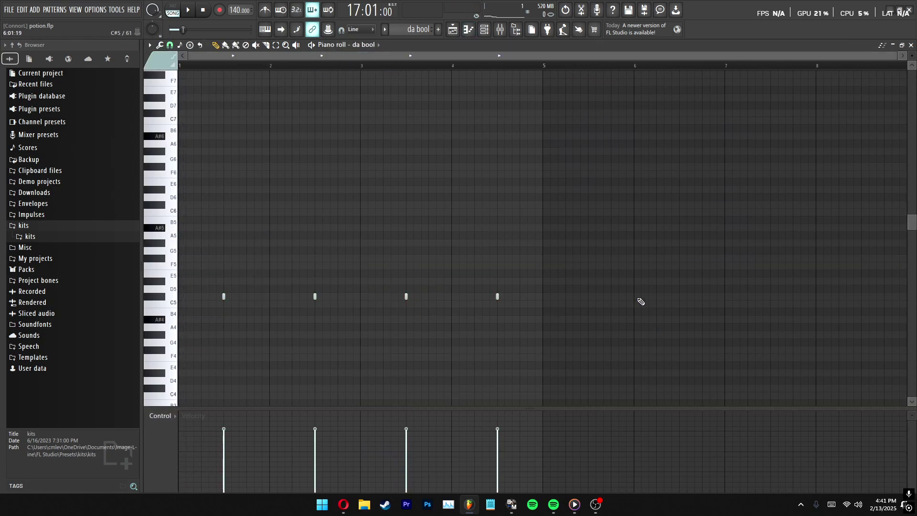
scroll(579, 268, "down", 4)
scroll(511, 264, "up", 2)
key("ctrl+a")
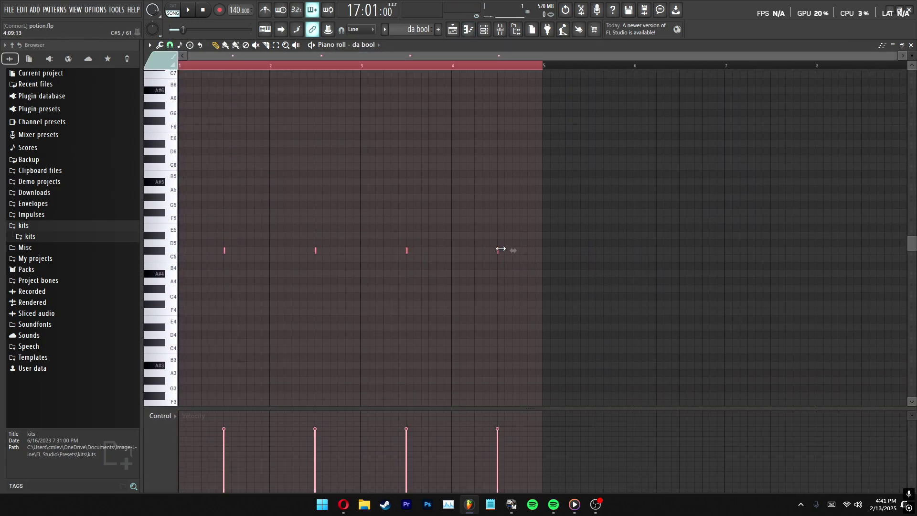
left_click_drag(500, 249, 511, 249)
Play the melody with da bool from bar 17, glance at the track 1 audio clip's settings, and reopen the da bool notes
key("space")
left_click(511, 266)
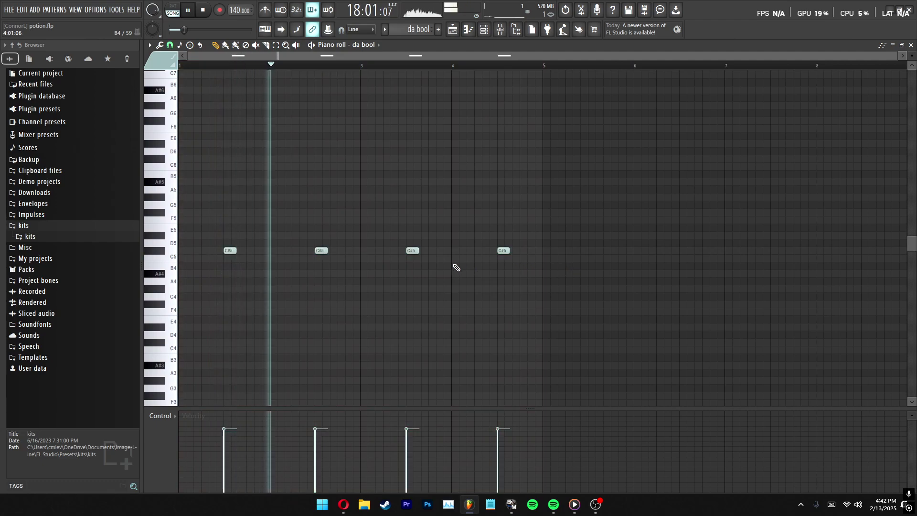
key("F5")
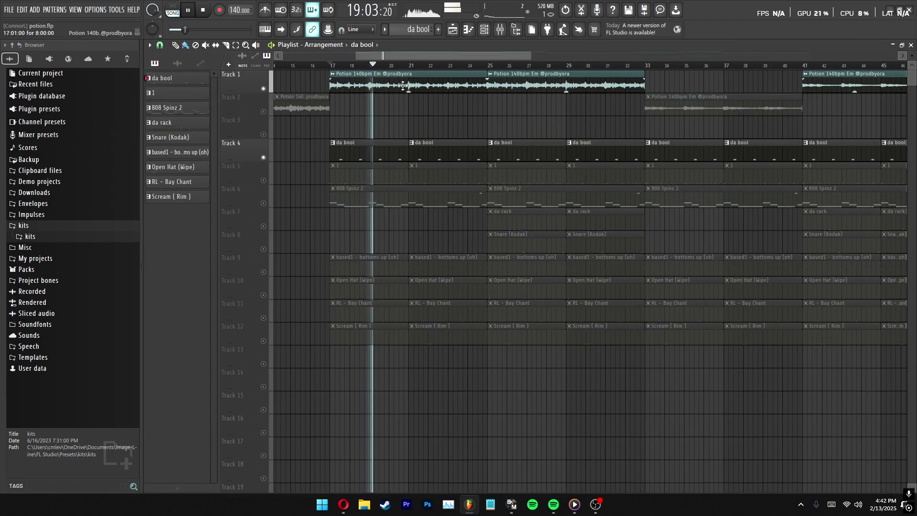
double_click(403, 86)
key("Escape")
double_click(388, 152)
scroll(366, 62, "left", 3)
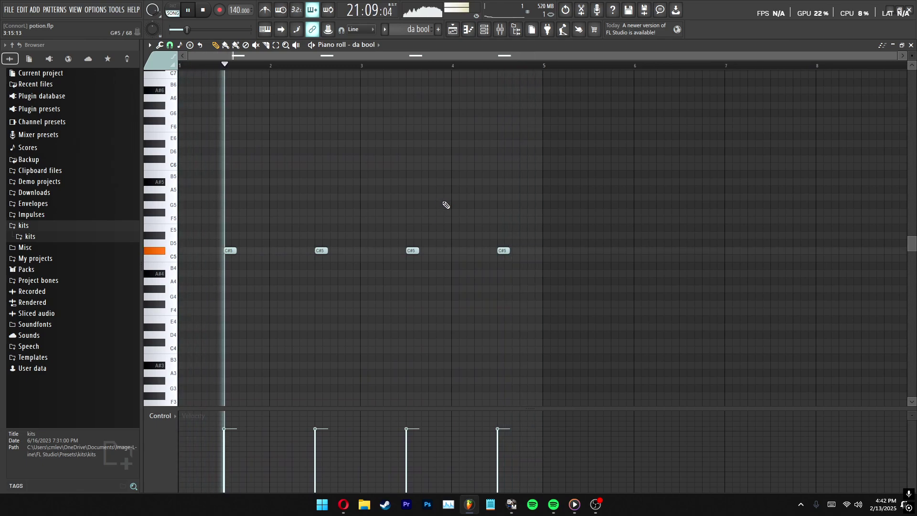
Stop playback, open the notes of pattern 1 from the playlist, and preview its sample in the channel settings
key("space")
key("F5")
double_click(362, 174)
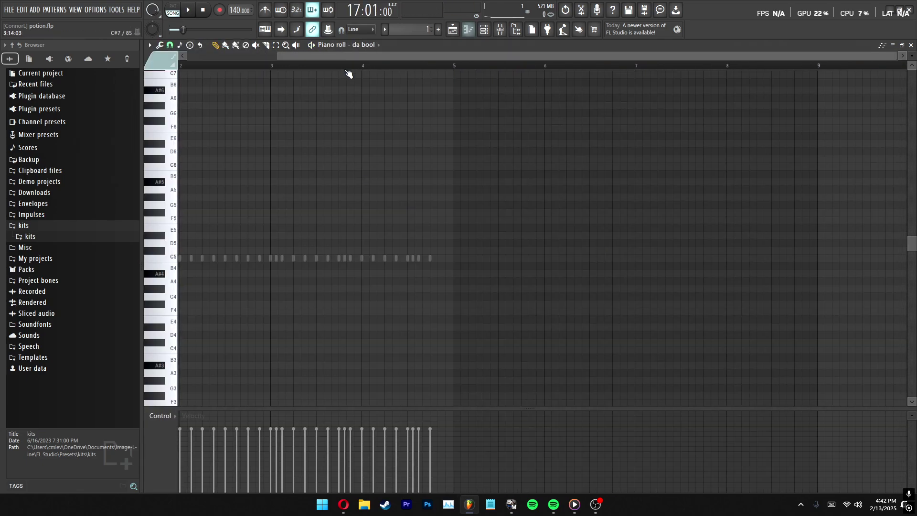
right_click(353, 45)
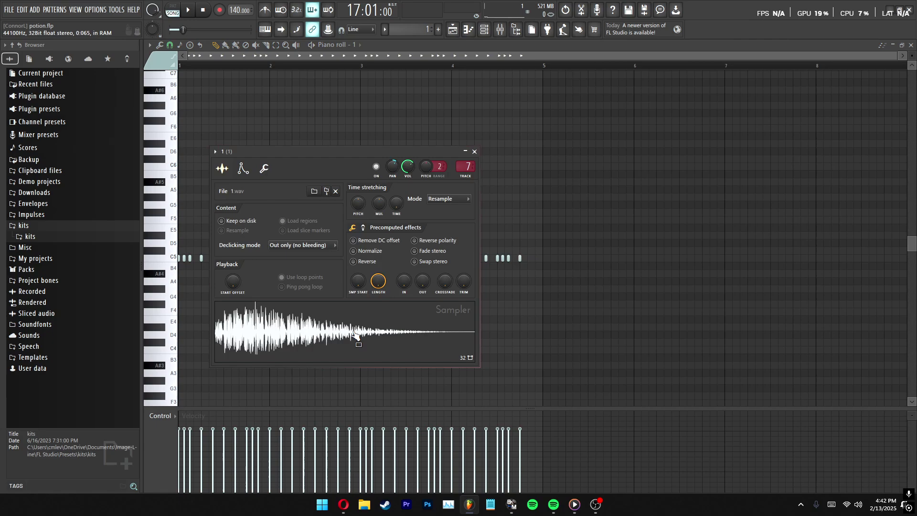
left_click(397, 343)
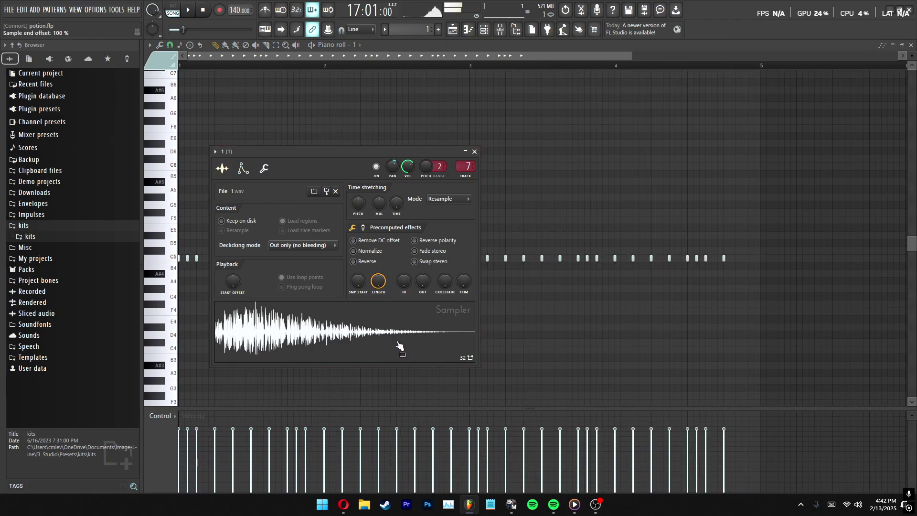
key("Escape")
Highlight all the C5 notes of pattern 1 for review, and clear the selection
scroll(329, 205, "up", 1)
key("ctrl+a")
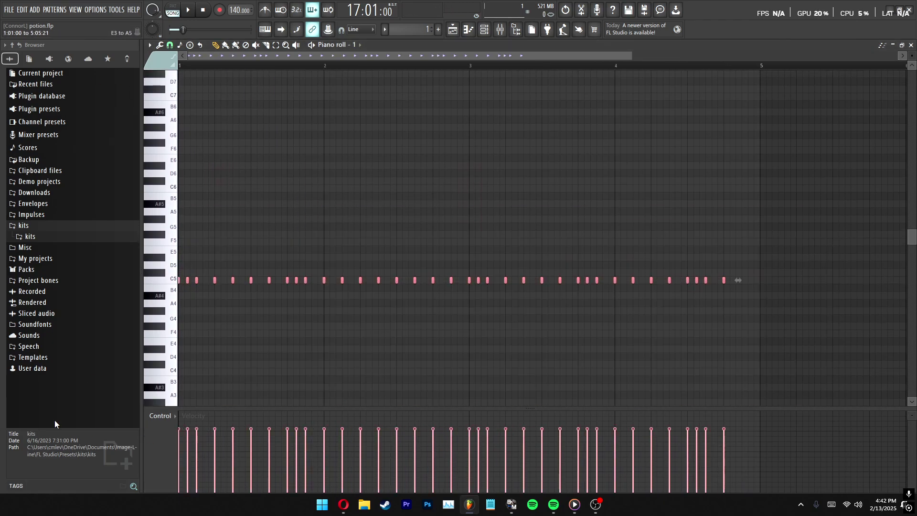
key("ctrl+d")
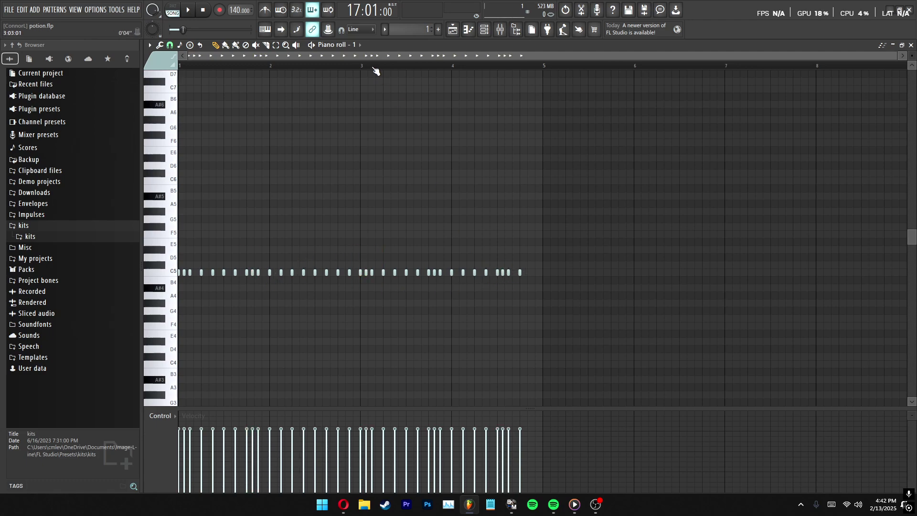
key("F5")
key("F7")
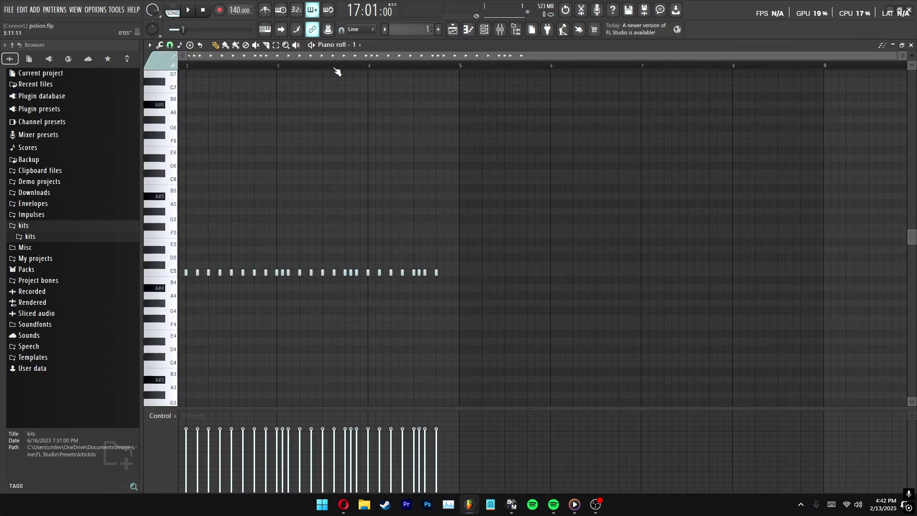
Play the melody, da bool and pattern 1 together from bar 17 while reviewing pattern 1's notes, and return to the playlist
key("space")
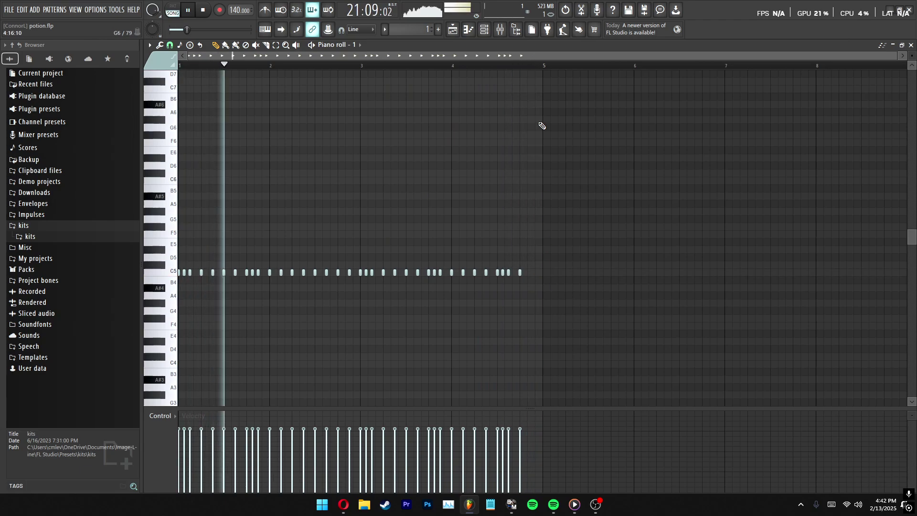
scroll(542, 76, "up", 3)
scroll(545, 81, "up", 3)
scroll(530, 191, "down", 5)
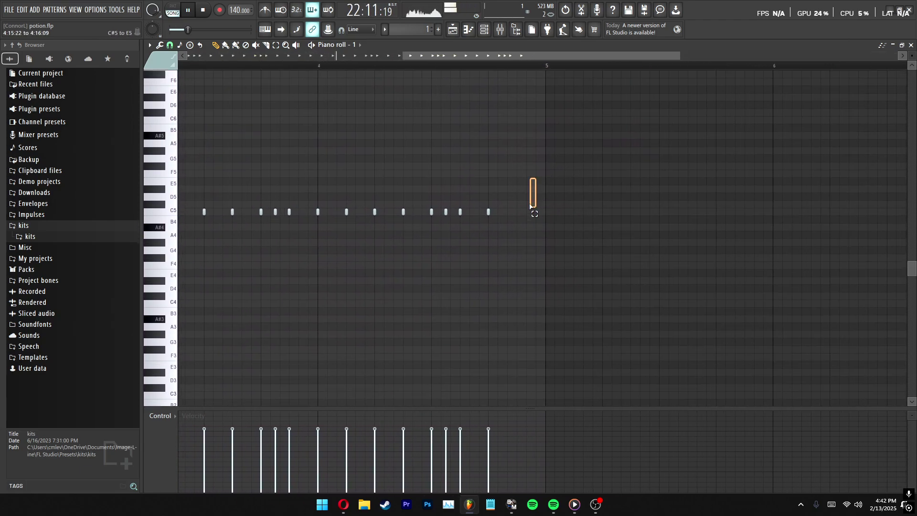
scroll(486, 71, "down", 1)
scroll(486, 70, "down", 1)
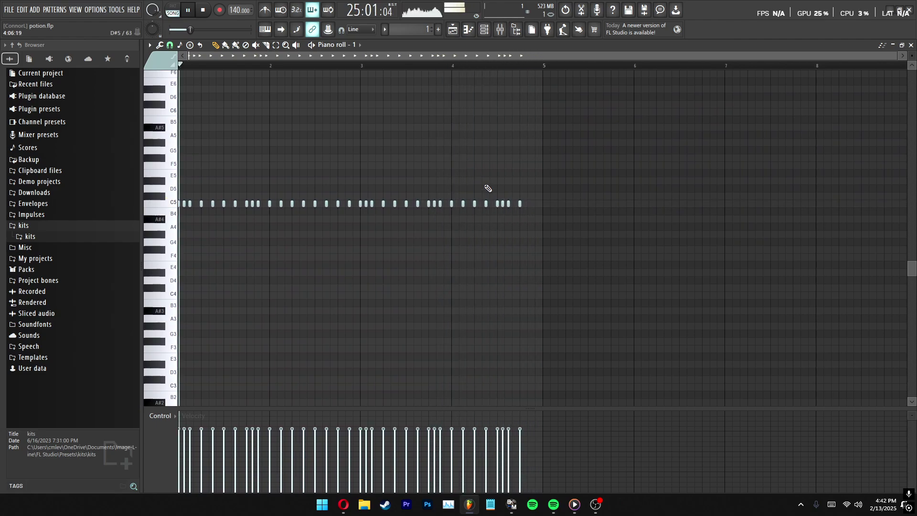
key("F5")
key("space")
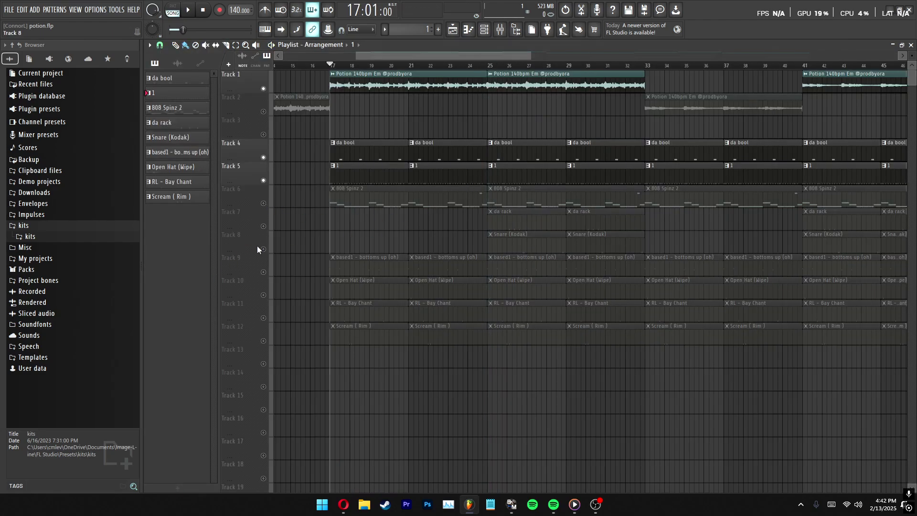
Unmute track 9, open the based1 - bottoms up (oh) pattern, and highlight its four notes before clearing the selection
key("F7")
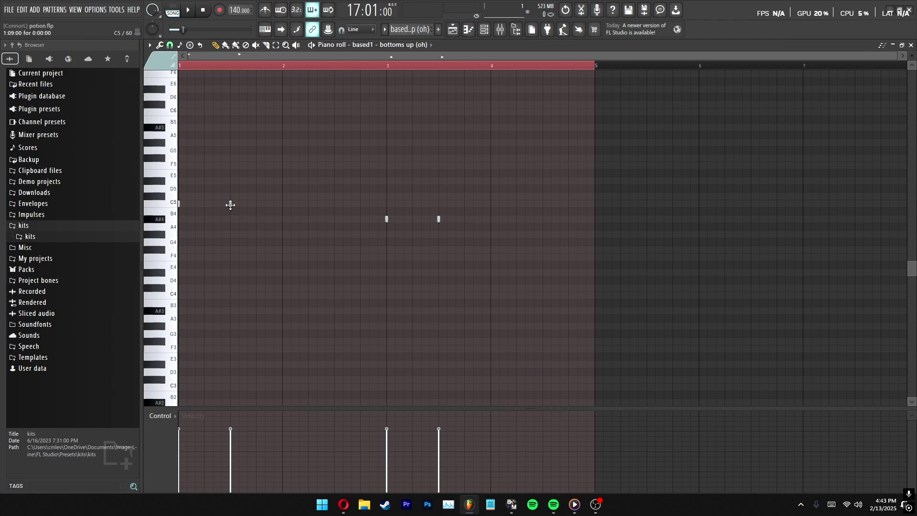
left_click_drag(488, 155, 75, 301)
scroll(451, 206, "up", 1)
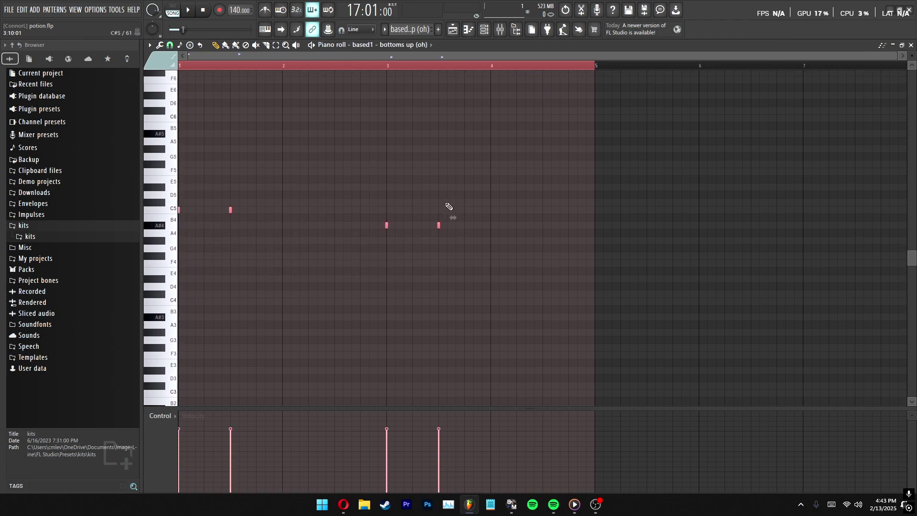
key("ctrl+d")
Preview the based1 - bottoms up (oh) sample, play the layers with it from bar 17, and return to the playlist
right_click(416, 46)
left_click(345, 291)
key("Escape")
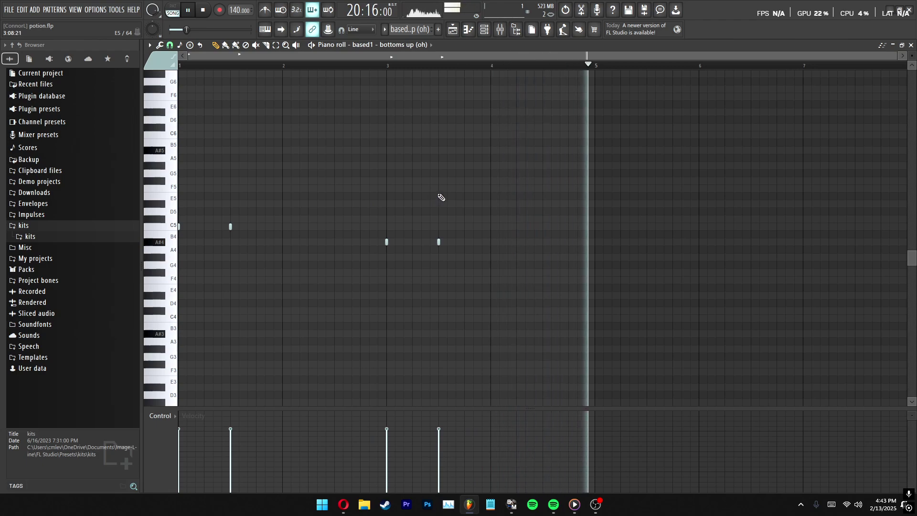
key("space")
key("F5")
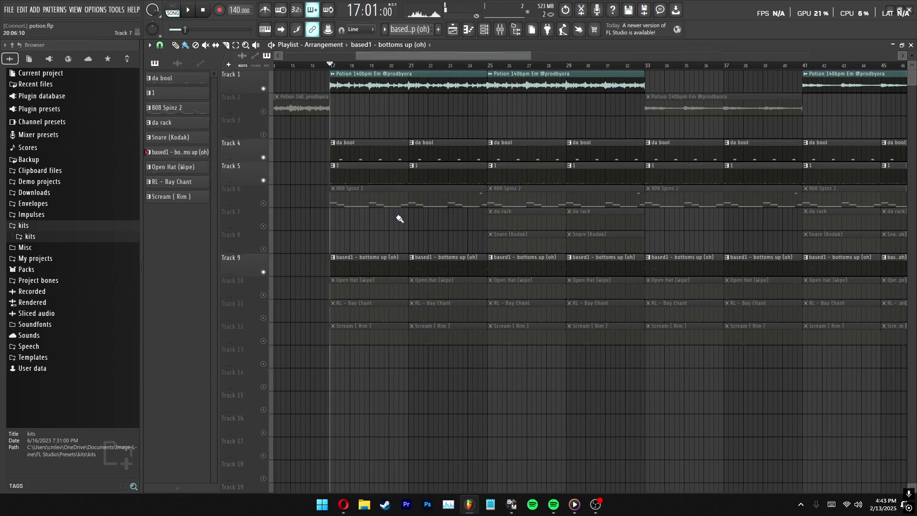
Unmute track 10, open the Open Hat (Wipe) notes, and check the sample in its channel settings
left_click(263, 294)
key("F7")
key("KP_Add")
right_click(196, 249)
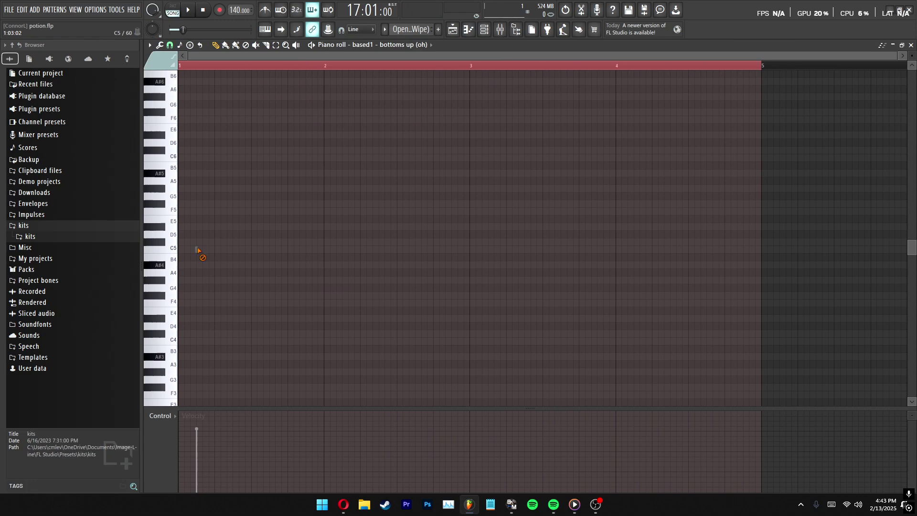
right_click(196, 250)
right_click(390, 47)
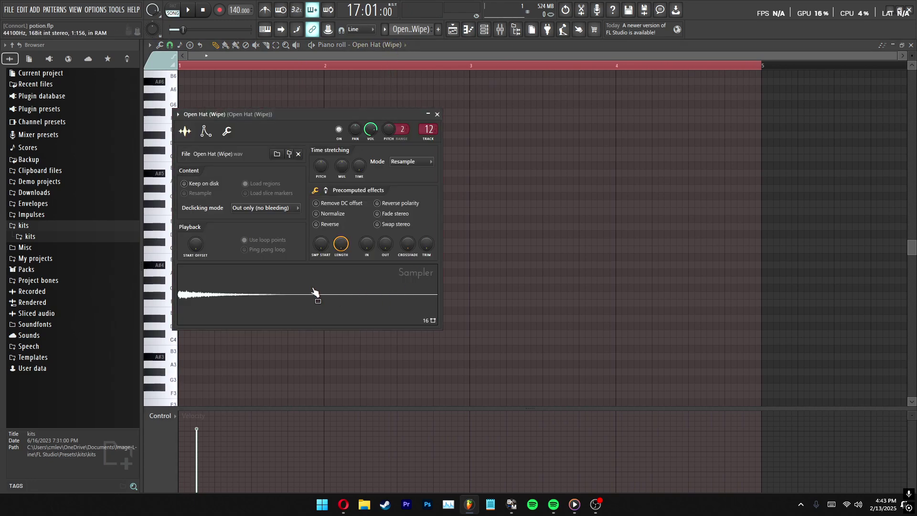
key("Escape")
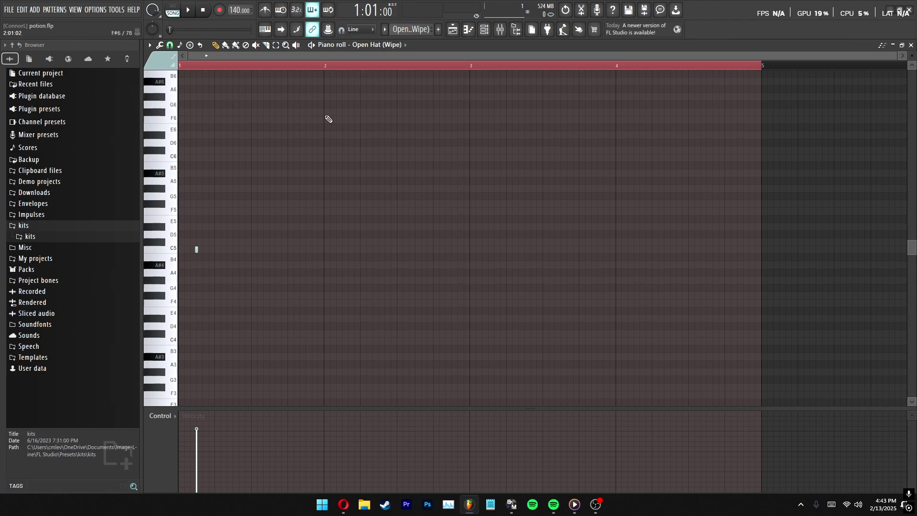
Move the song position to bar 17, and highlight the single Open Hat (Wipe) note before clearing the selection
key("F7")
left_click(329, 65)
key("F7")
left_click_drag(221, 224, 177, 283)
key("ctrl+d")
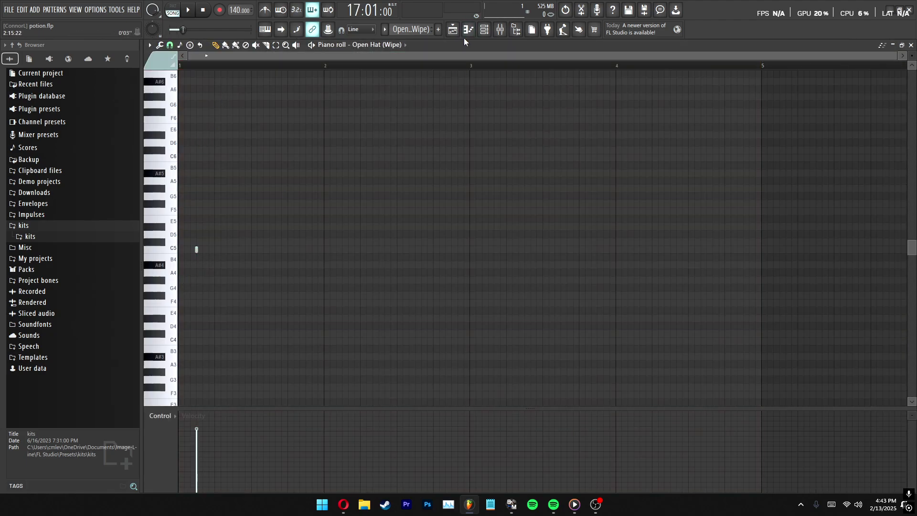
Check the Open Hat (Wipe) steps in the channel rack, and close the rack again
left_click(484, 30)
left_click(484, 30)
left_click(484, 29)
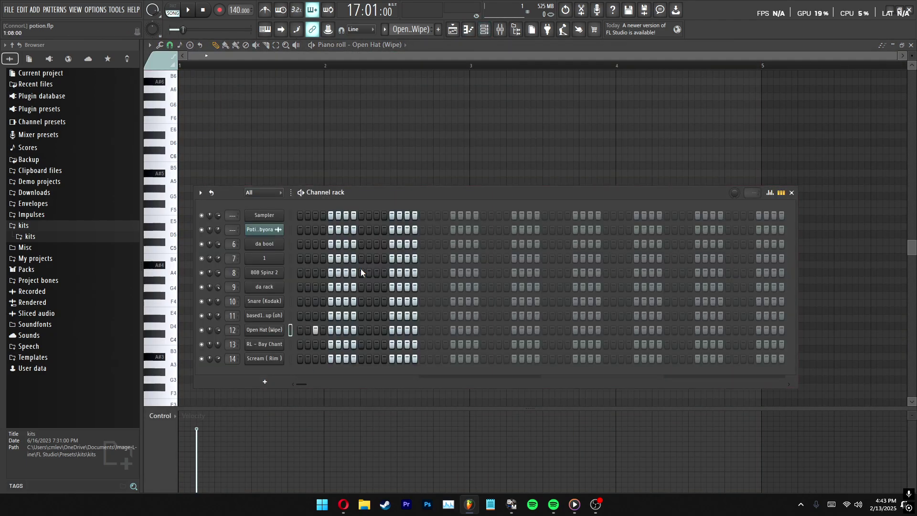
left_click(484, 30)
scroll(526, 102, "right", 3)
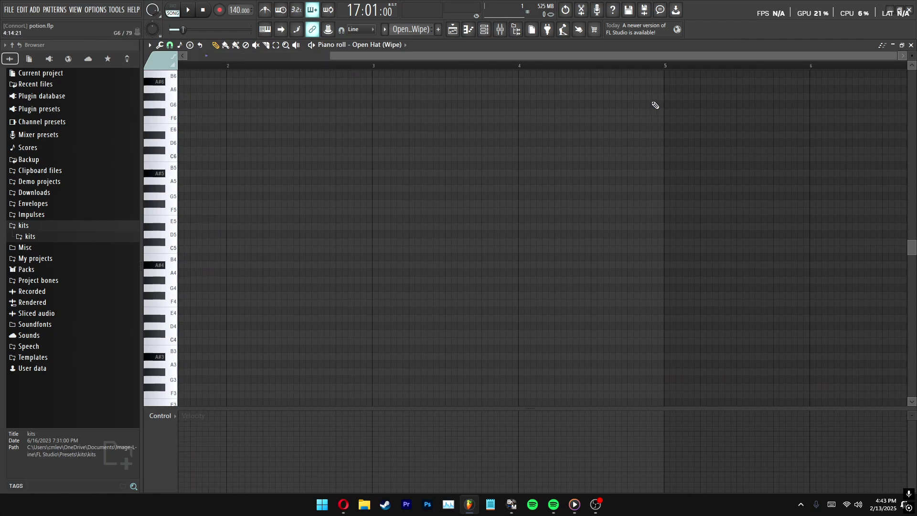
Play the layers with the open hat from bar 17 while viewing the Open Hat (Wipe) notes, and return to the playlist
key("F5")
key("space")
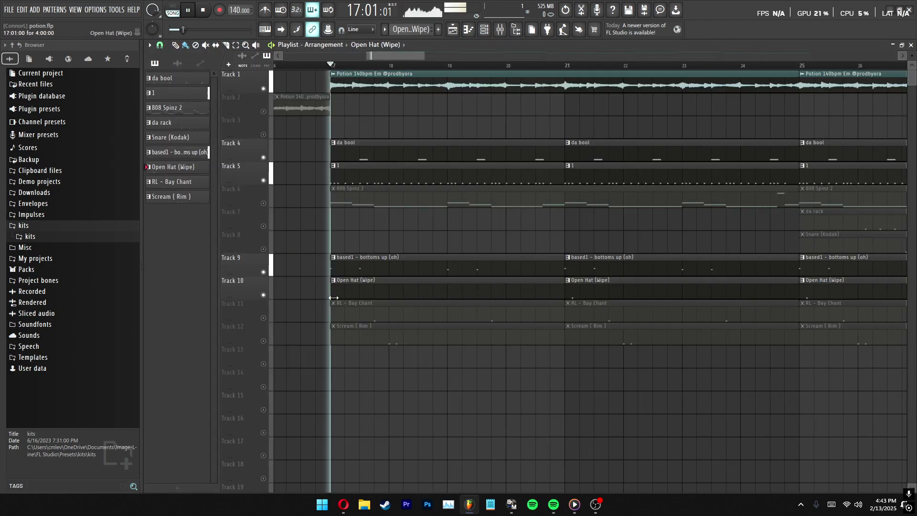
double_click(363, 286)
key("F5")
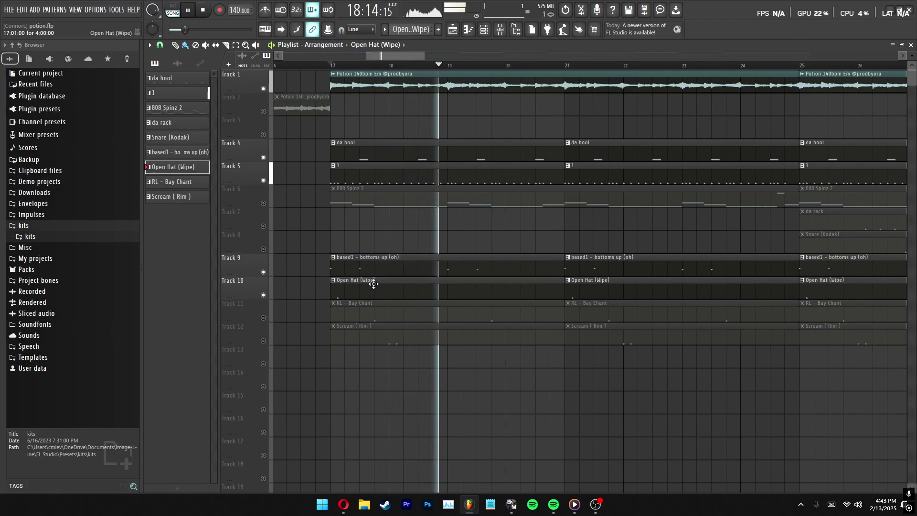
double_click(372, 282)
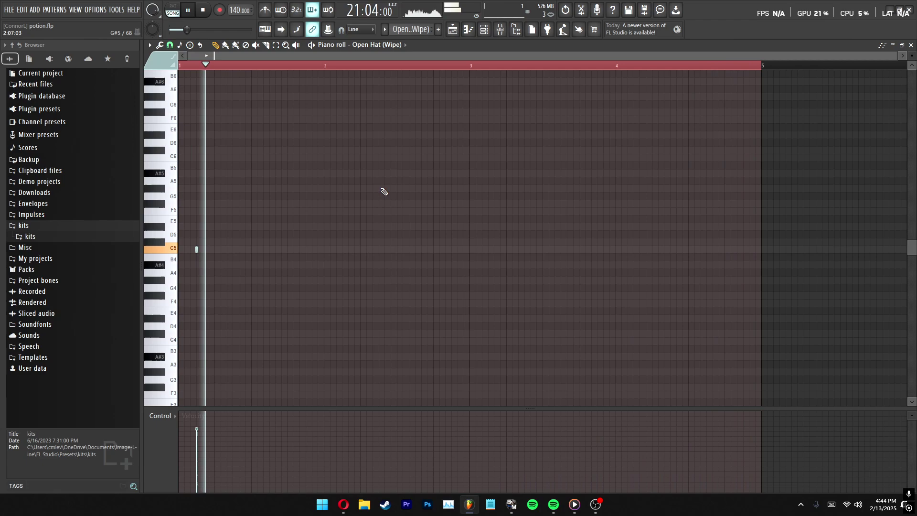
key("space")
key("F5")
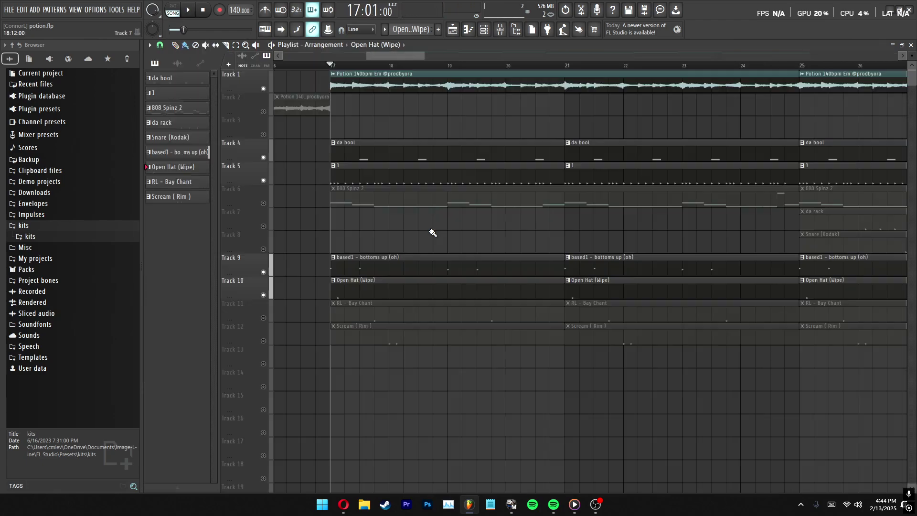
Solo track 11, open the RL - Bay Chant notes, play the chant on its own, and return to the playlist
right_click(263, 317)
double_click(418, 319)
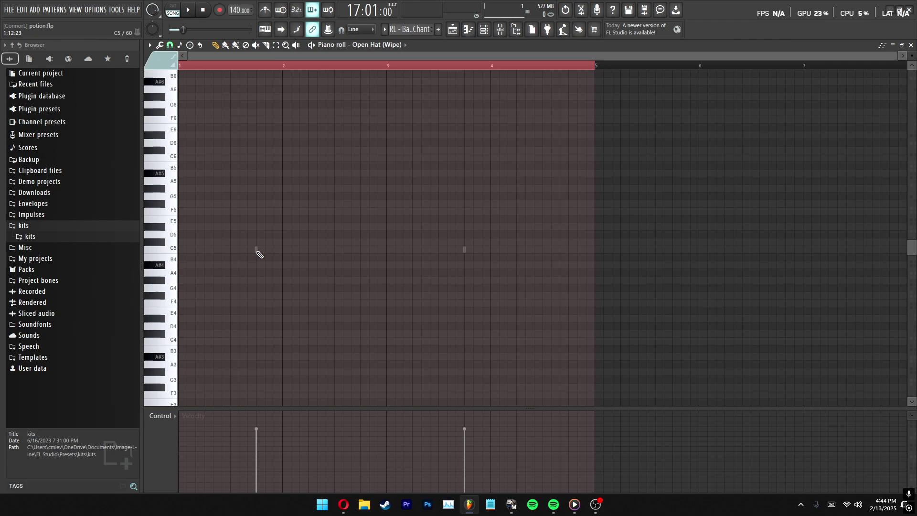
right_click(257, 250)
right_click(256, 250)
key("space")
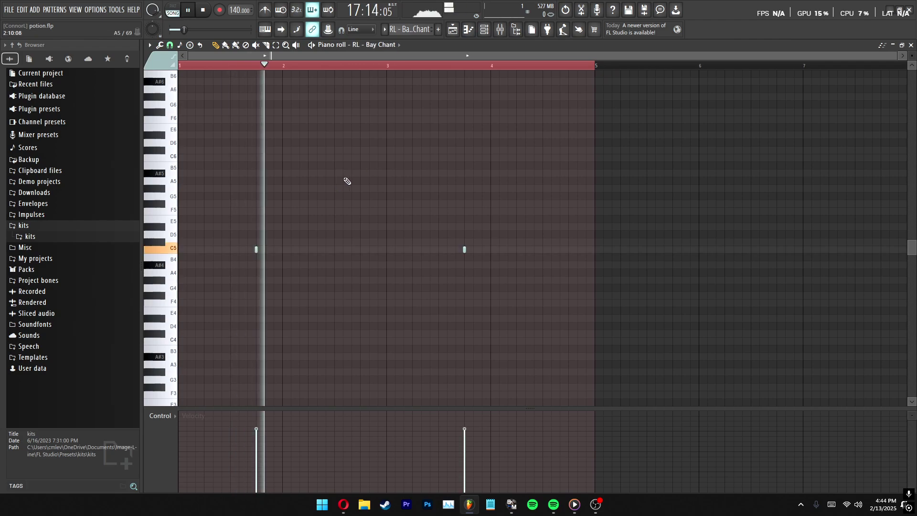
key("F5")
key("space")
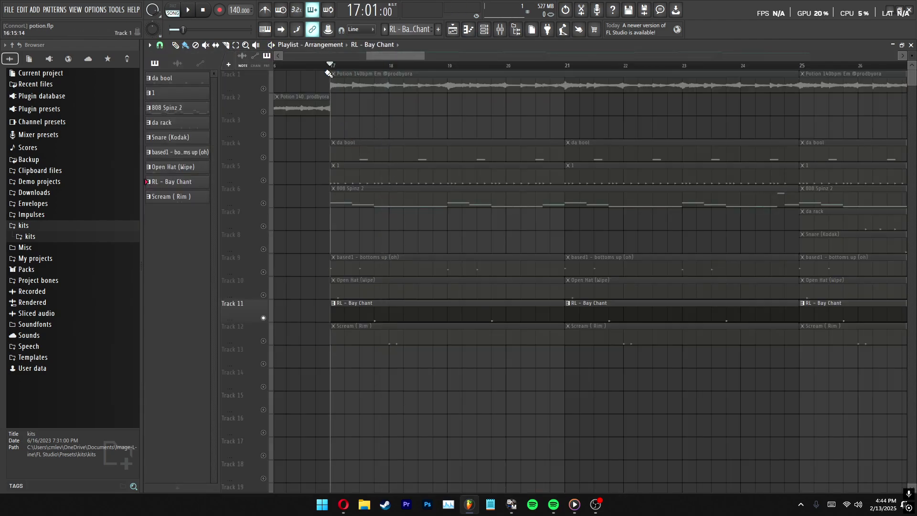
Unmute tracks 10, 9, 5, 4 and 1 alongside the RL - Bay Chant track
left_click_drag(259, 294, 265, 276)
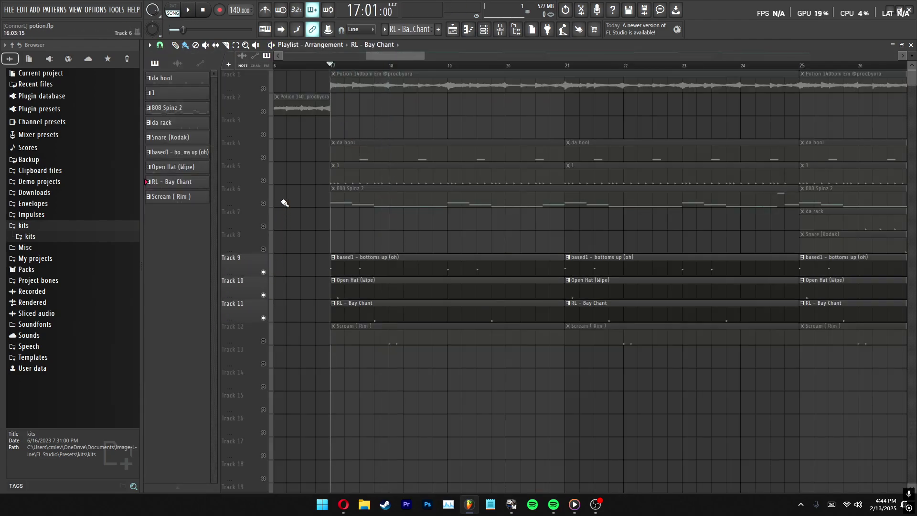
left_click_drag(269, 184, 268, 162)
left_click(263, 88)
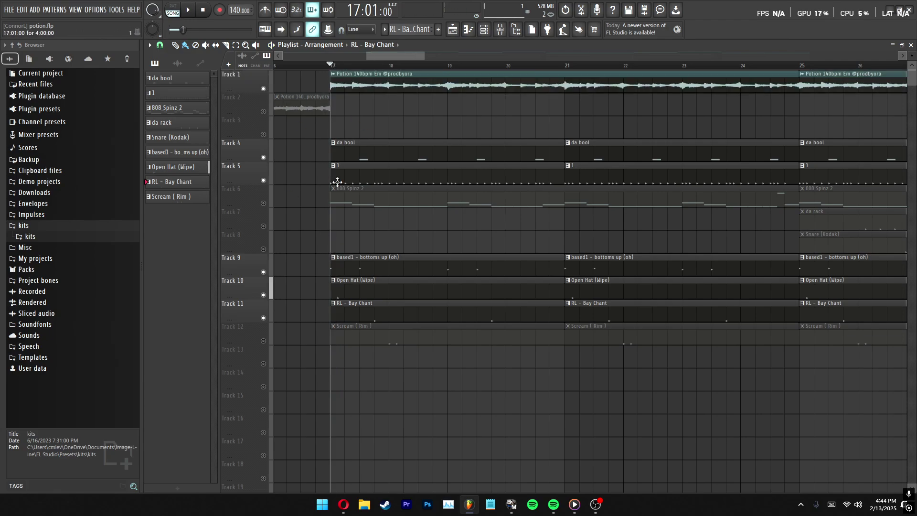
Play the unmuted layers from bar 17 while viewing the RL - Bay Chant notes, and close the note editor
key("space")
double_click(393, 307)
scroll(259, 71, "up", 2)
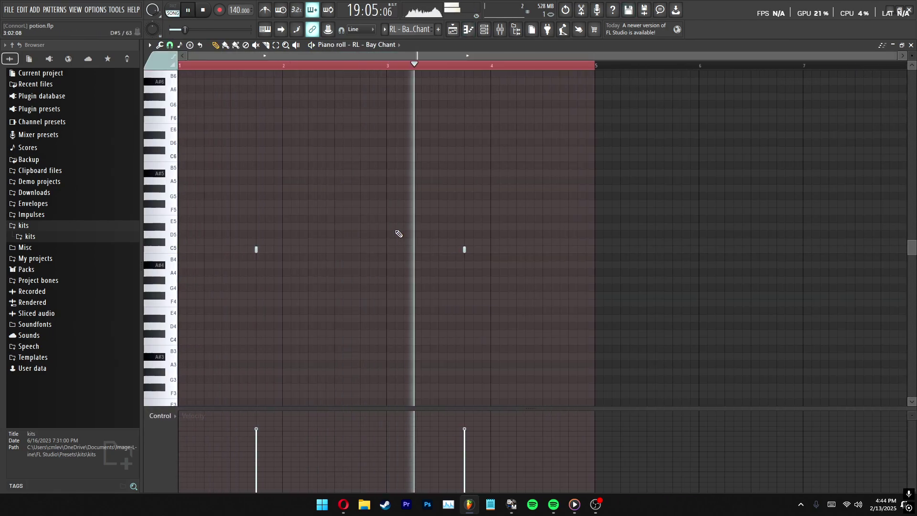
left_click(911, 45)
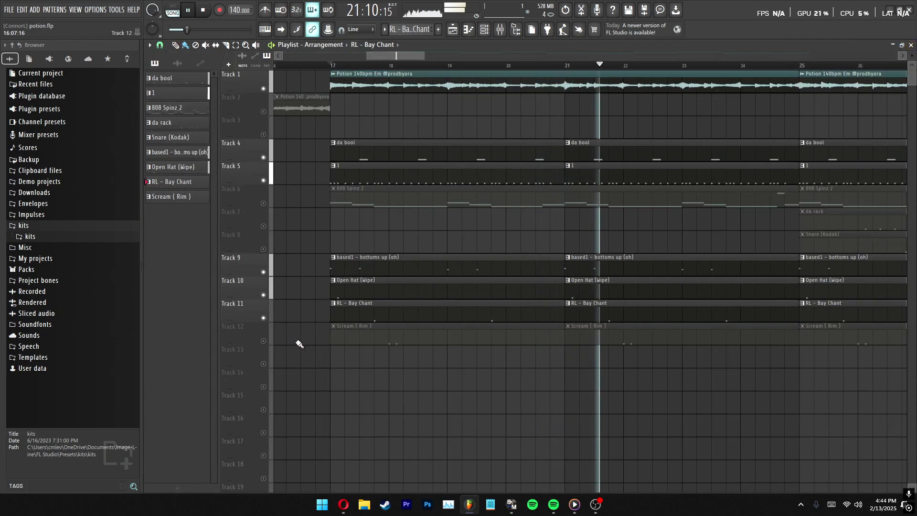
Unmute track 12, open the Scream ( Rim ) notes, and play them with the other layers from bar 17
left_click(263, 341)
double_click(392, 335)
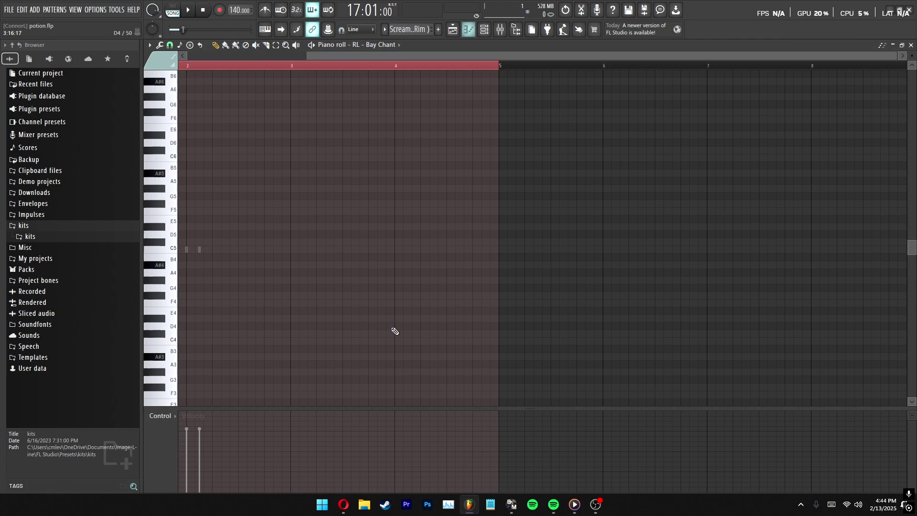
scroll(336, 82, "down", 3)
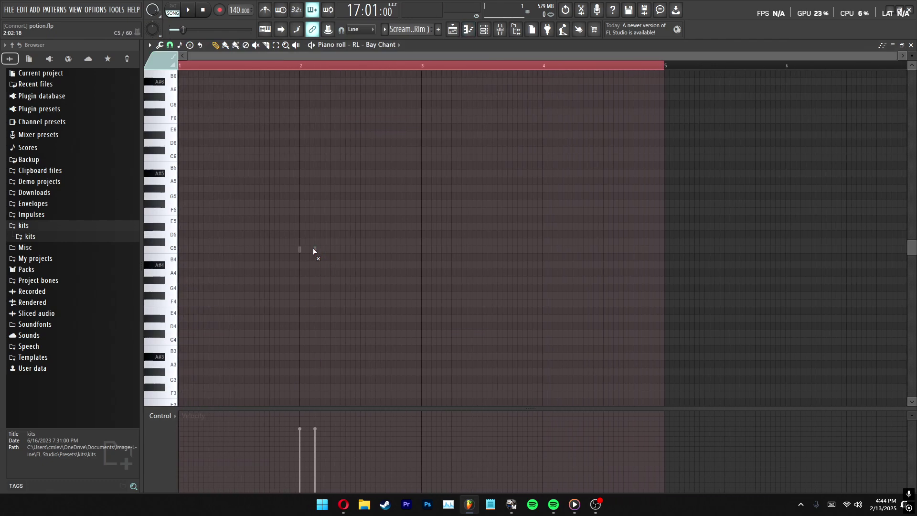
left_click(377, 44)
key("Escape")
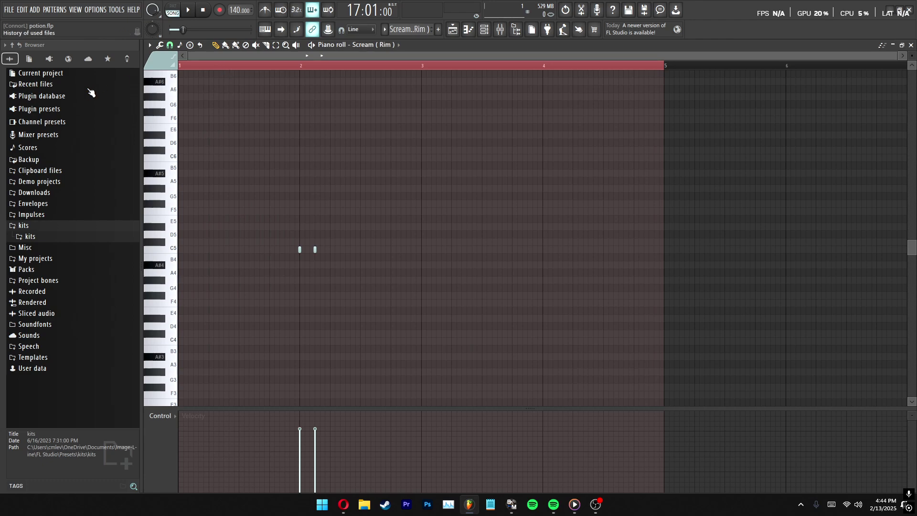
key("space")
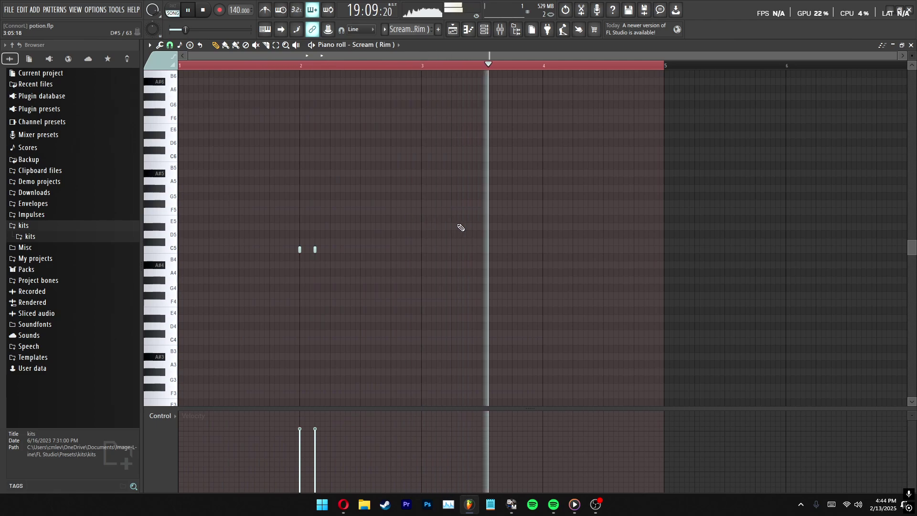
Point out the two Scream ( Rim ) hits, stop playback, and check the pattern's notes once more before returning to the playlist
left_click_drag(289, 208, 334, 259)
left_click_drag(573, 239, 646, 273)
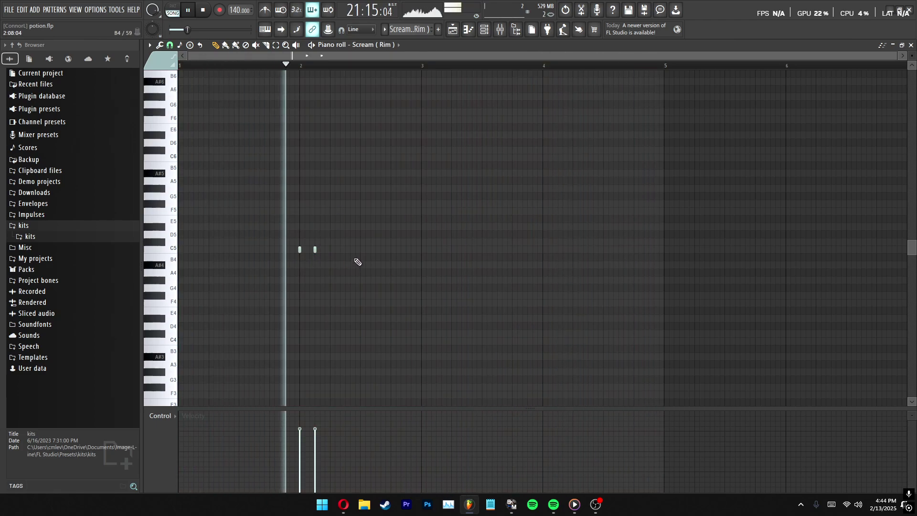
key("space")
key("Escape")
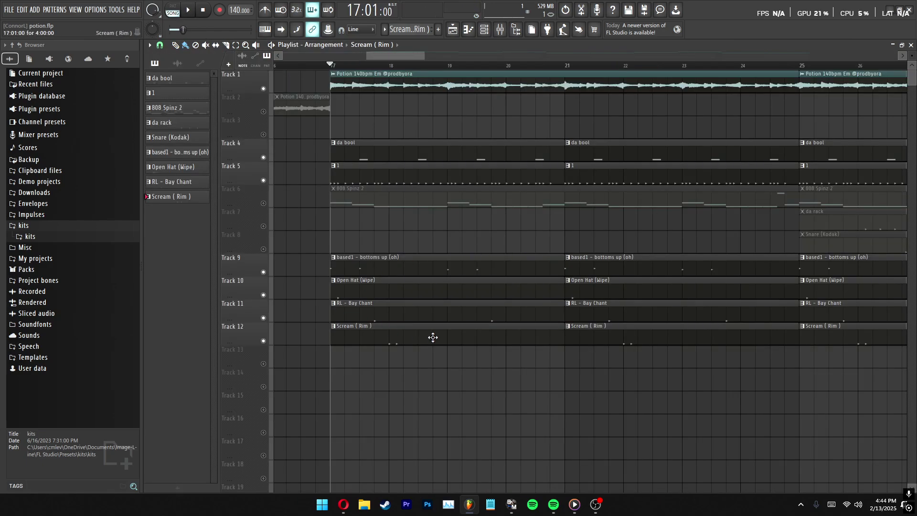
double_click(433, 337)
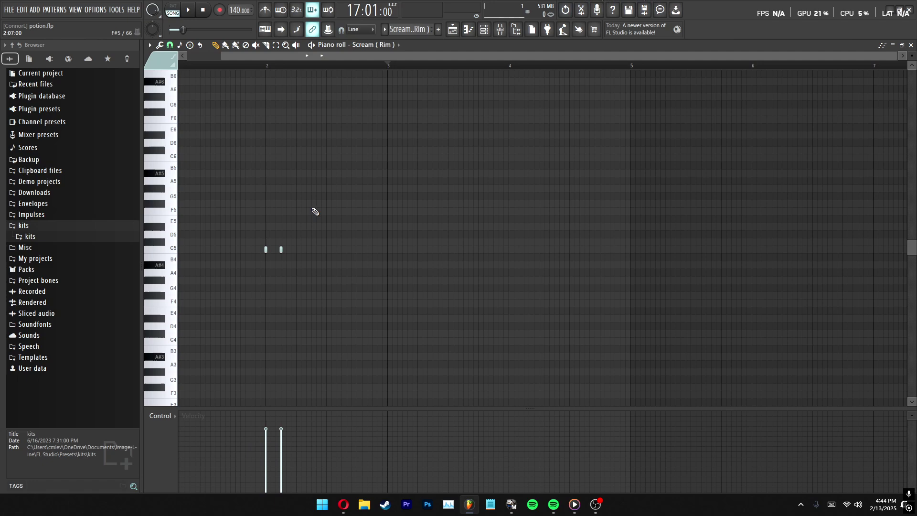
key("Escape")
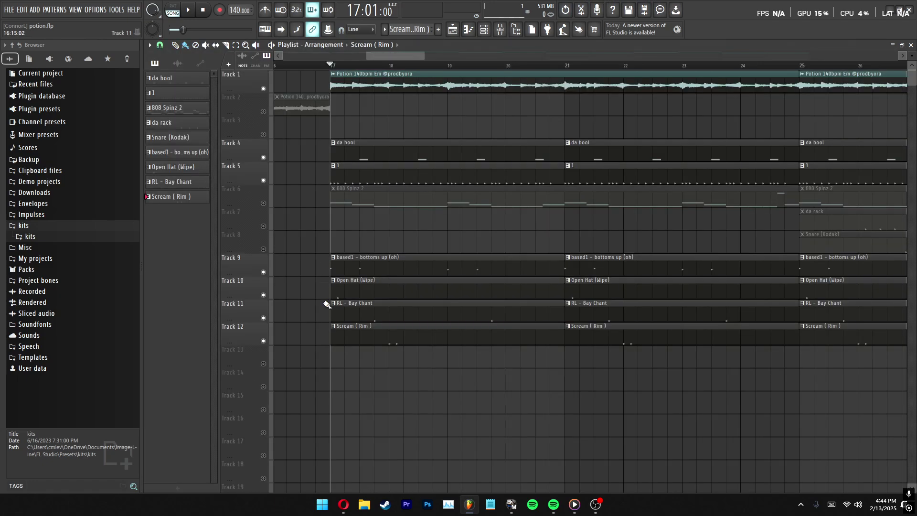
Check the drum tracks' effect slots in the mixer, from da bool to Scream ( Rim ), and return to the playlist
scroll(352, 74, "down", 3)
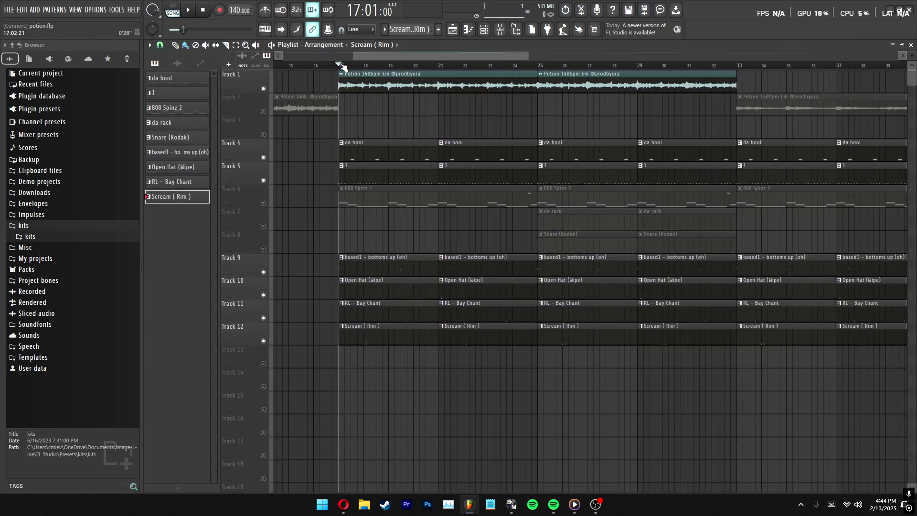
scroll(352, 71, "up", 1)
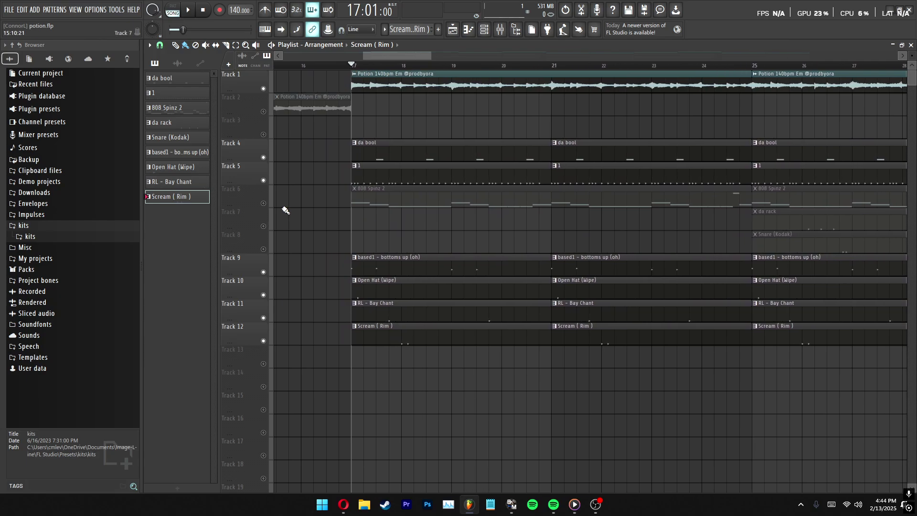
left_click(501, 30)
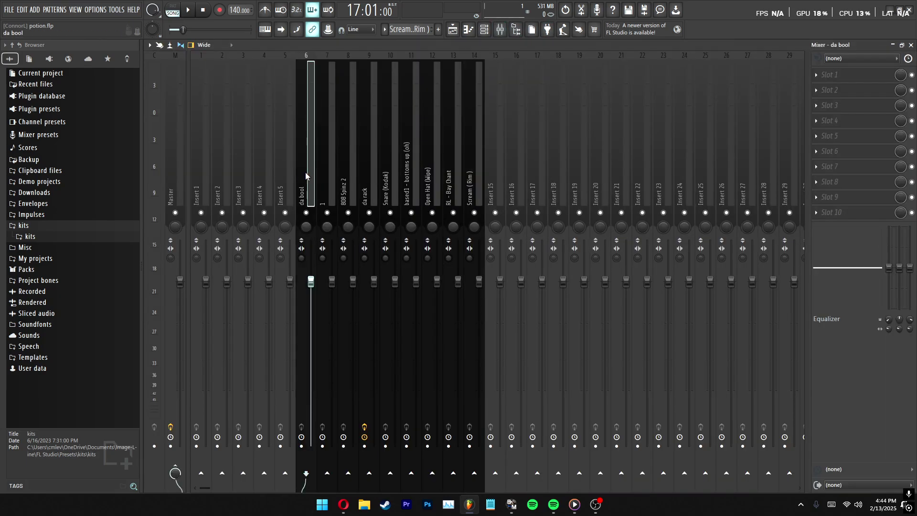
left_click_drag(383, 168, 457, 165)
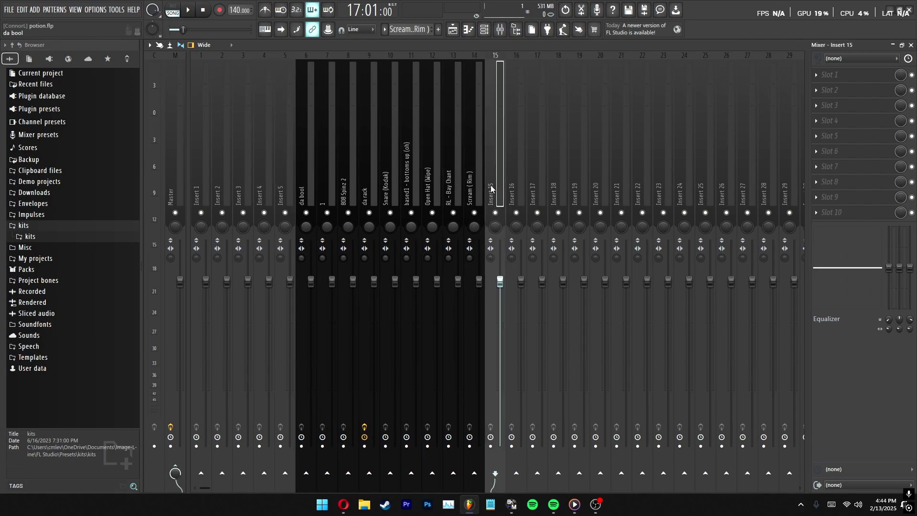
key("F5")
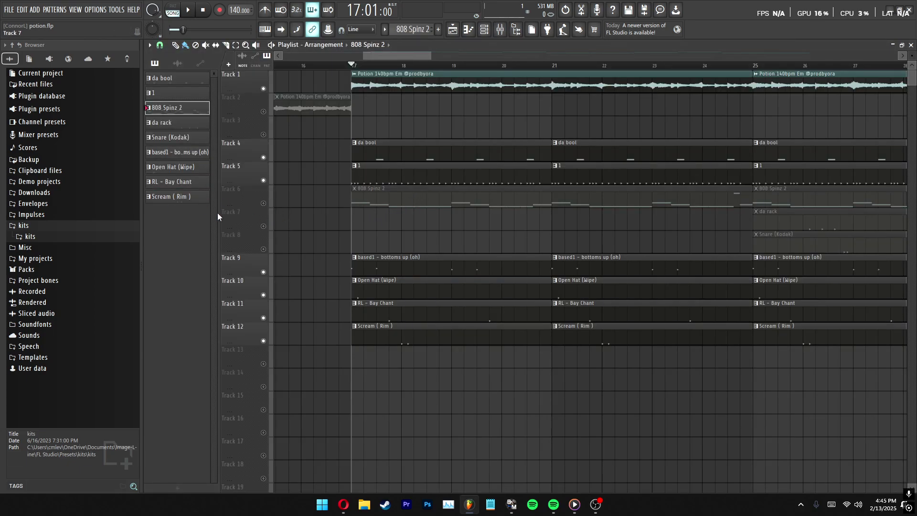
Unmute track 6 and open the 808 Spinz 2 notes from the first bar
left_click(264, 204)
double_click(451, 201)
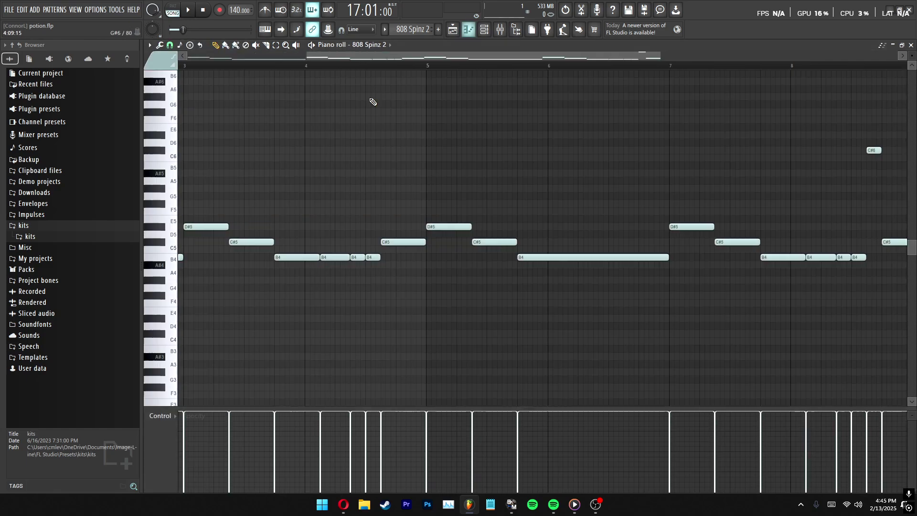
scroll(356, 66, "down", 3)
Inspect the 808 Spinz 2 sampler's precomputed effects and its mixer track's effect slots, and close the sampler
left_click(369, 44)
left_click(375, 240)
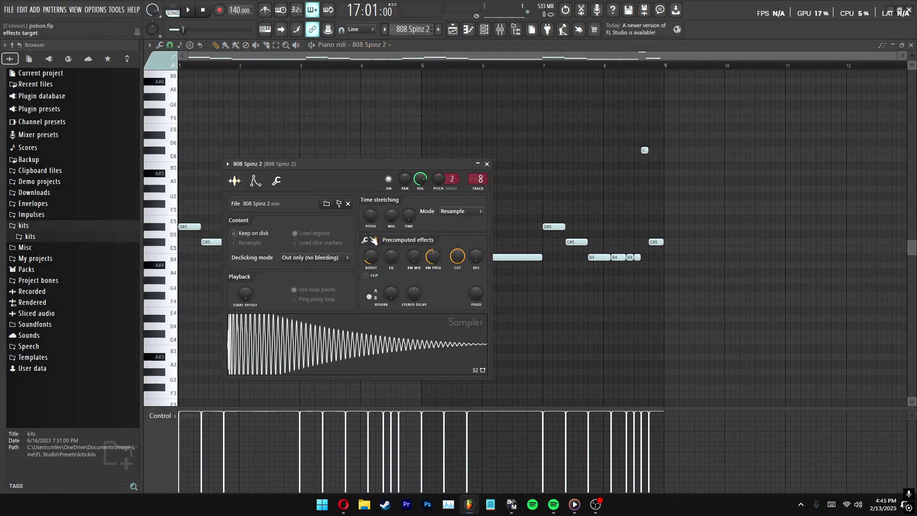
left_click(376, 239)
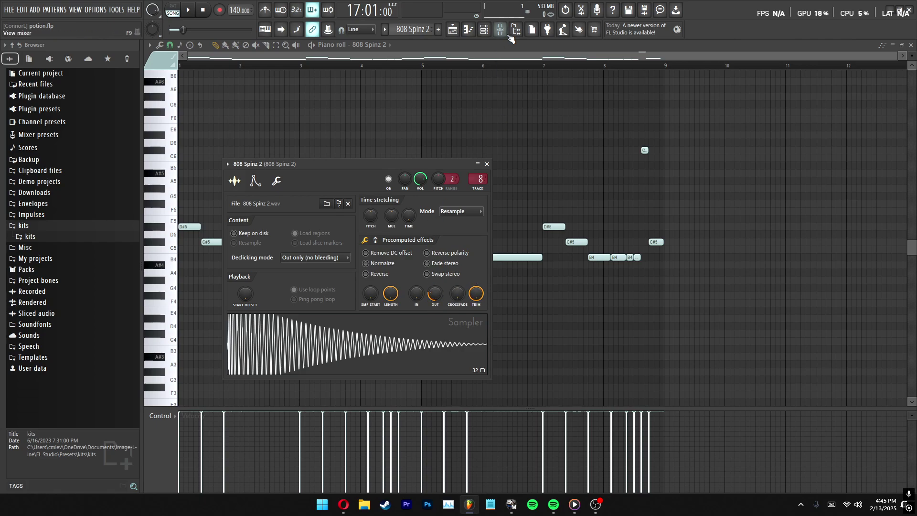
left_click(500, 29)
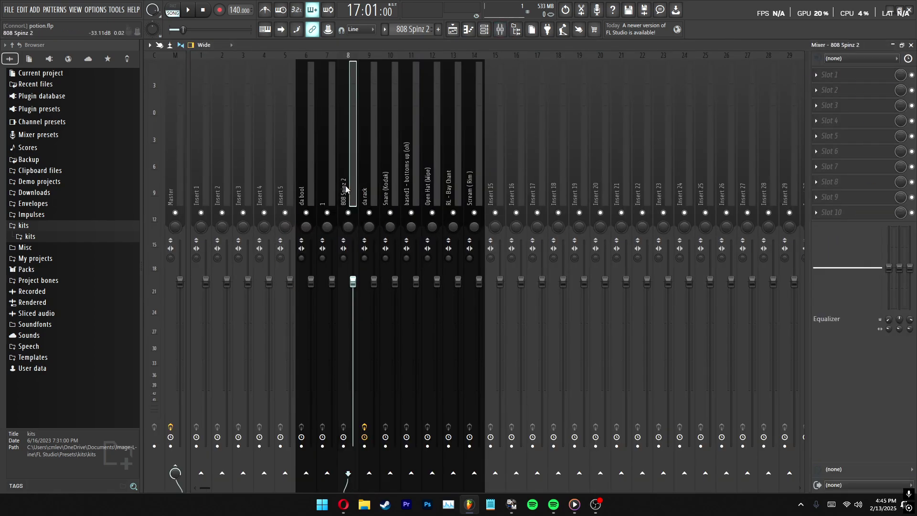
key("F9")
left_click(487, 164)
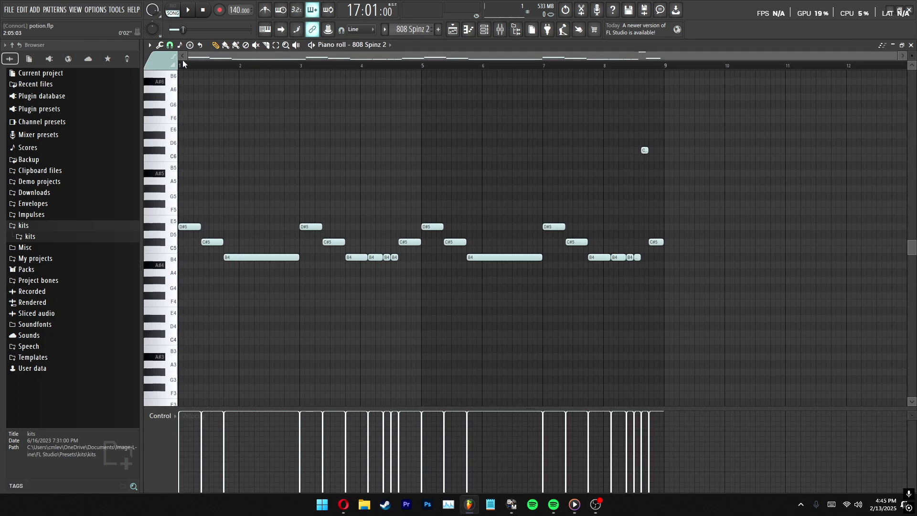
Play the 808 Spinz 2 with the other unmuted layers from bar 17 while viewing its notes, and return to the playlist
key("F5")
double_click(381, 197)
key("space")
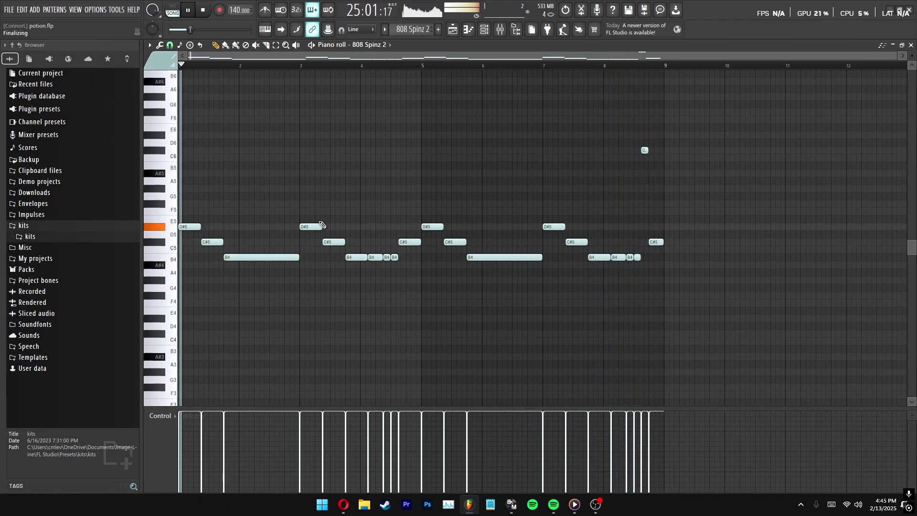
key("space")
key("Escape")
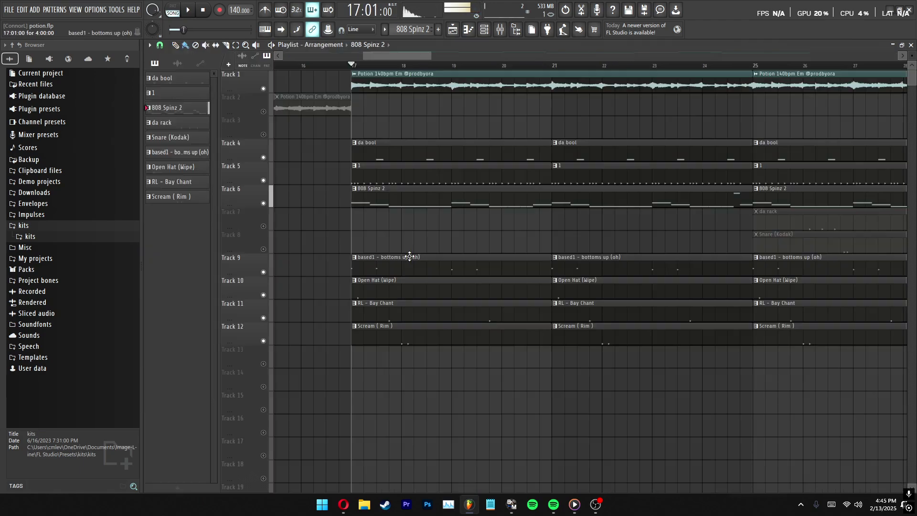
Unmute track 8, set the playback position to bar 25, and open the Snare (Kodak) notes
scroll(411, 67, "down", 6)
scroll(411, 69, "up", 3)
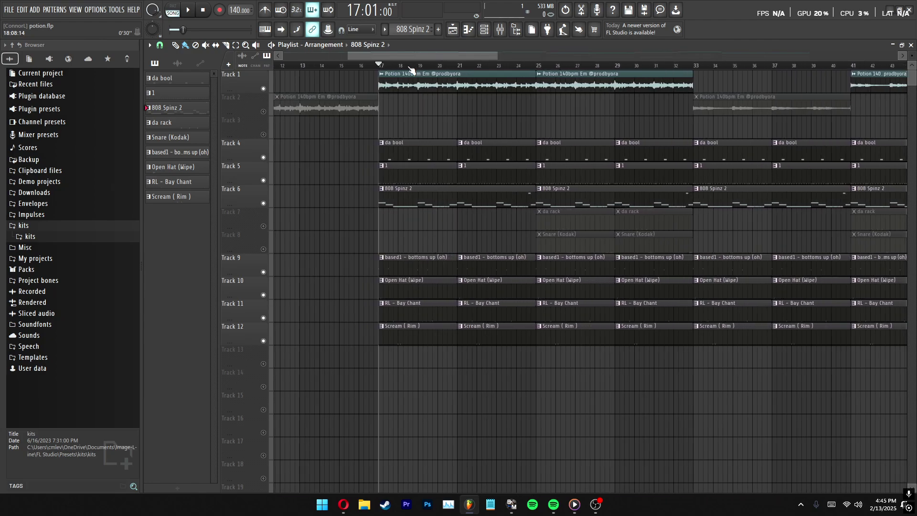
key("F7")
scroll(396, 177, "down", 2)
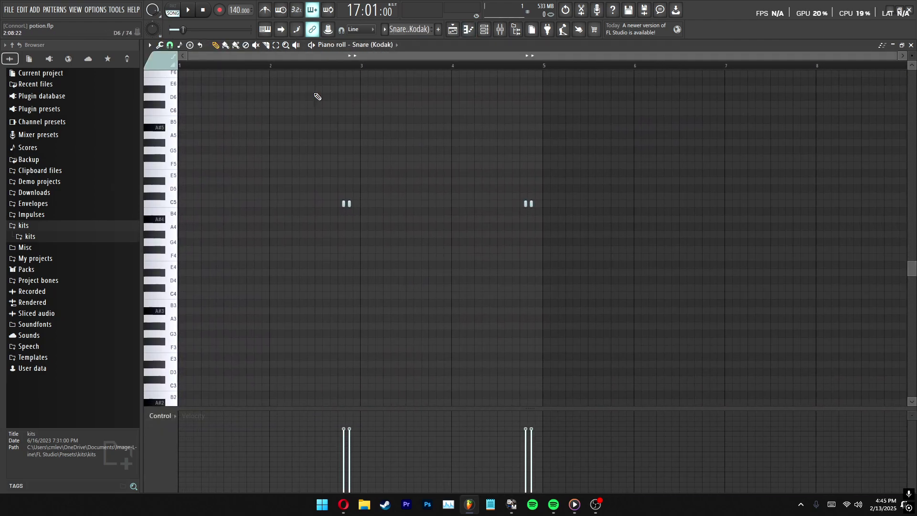
scroll(417, 236, "up", 5)
scroll(416, 236, "down", 3)
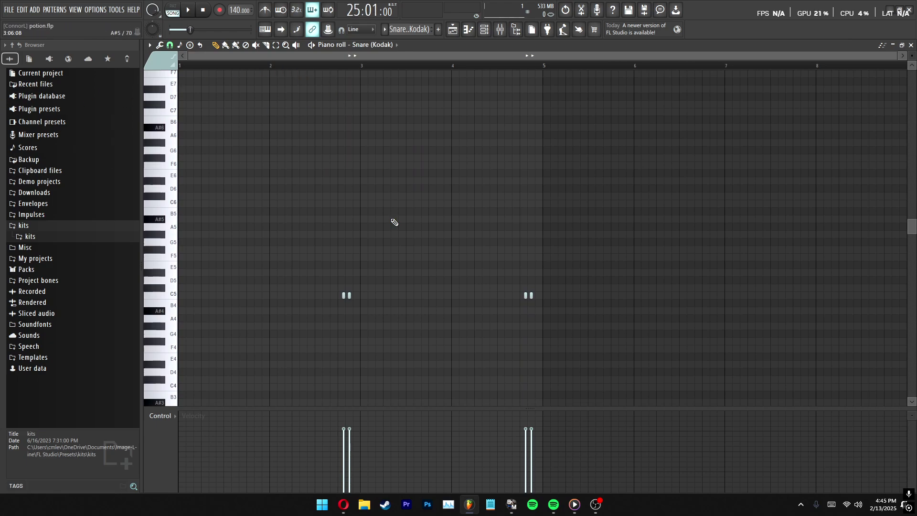
Point out the Snare (Kodak) hits, select the pattern's first four bars, and return to the playlist
left_click_drag(323, 288, 584, 330)
left_click(583, 329, "ctrl")
left_click_drag(547, 70, 181, 67)
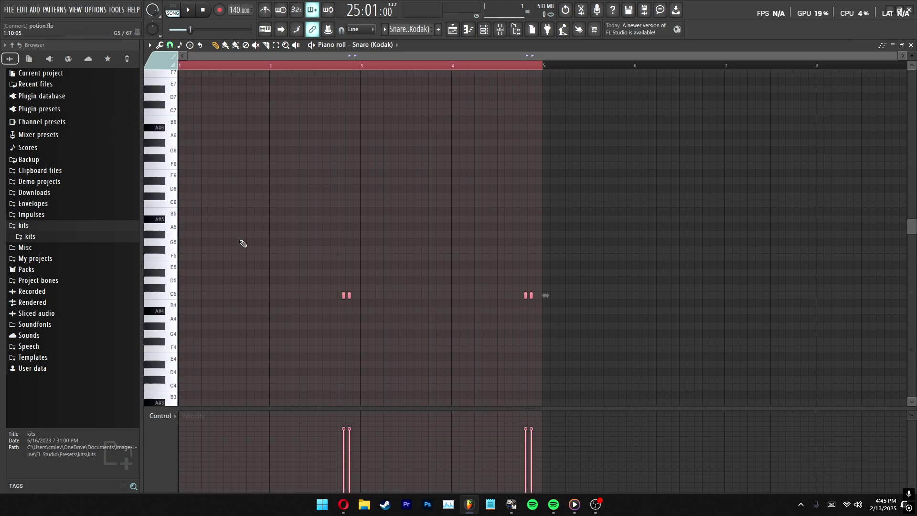
key("F5")
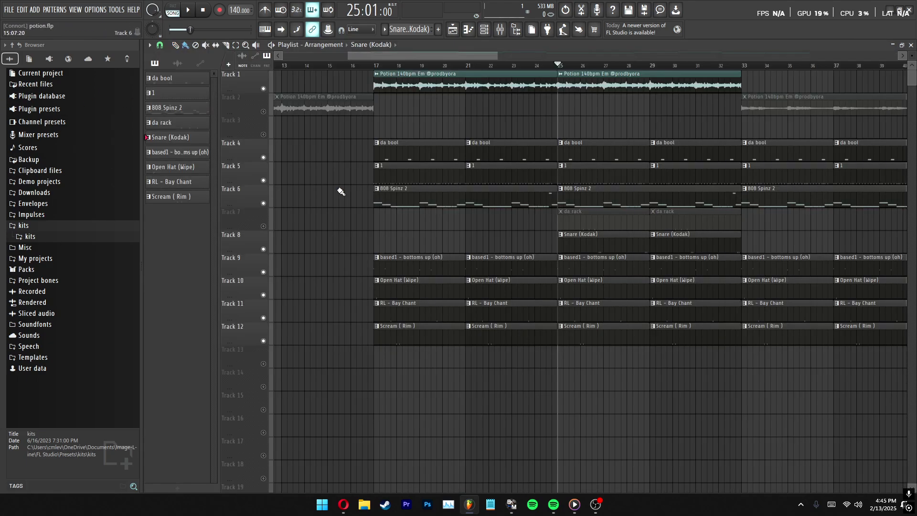
Play the unmuted layers from bar 25 while following the Snare (Kodak) notes, and stop playback in the playlist
double_click(593, 242)
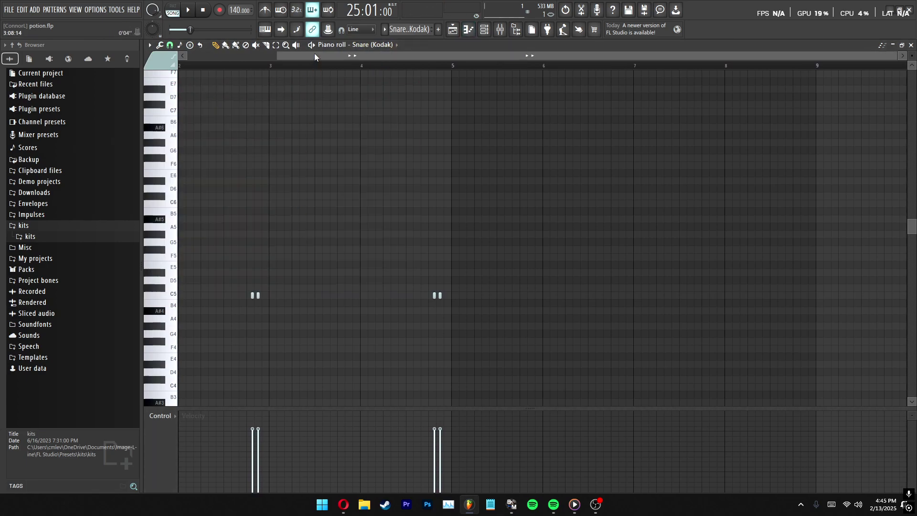
left_click_drag(314, 57, 220, 59)
key("space")
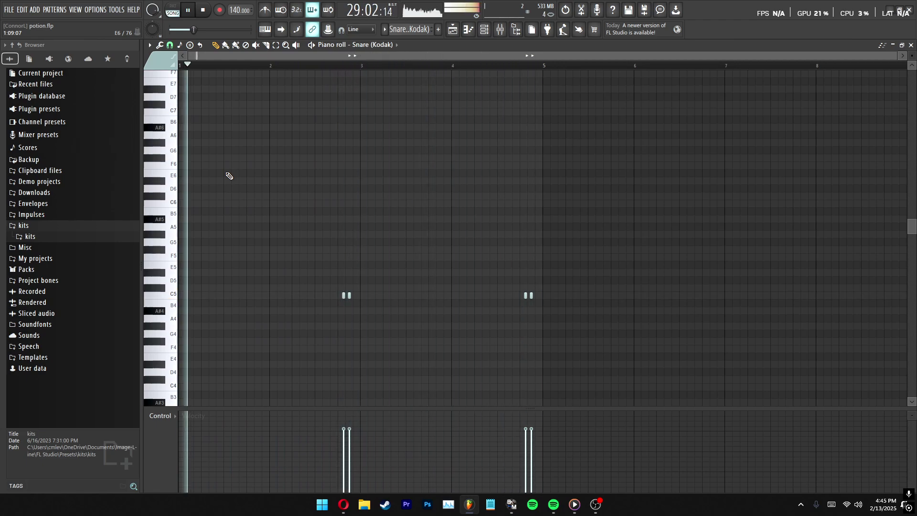
key("F5")
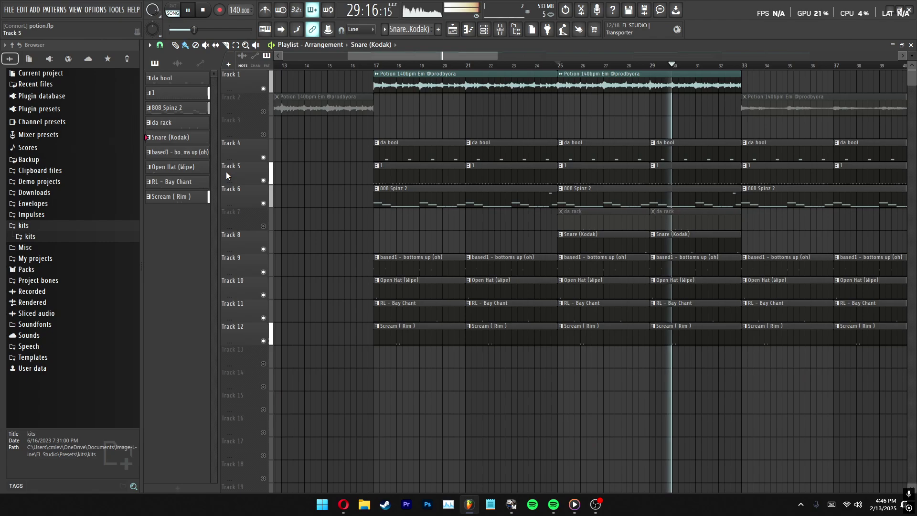
double_click(697, 249)
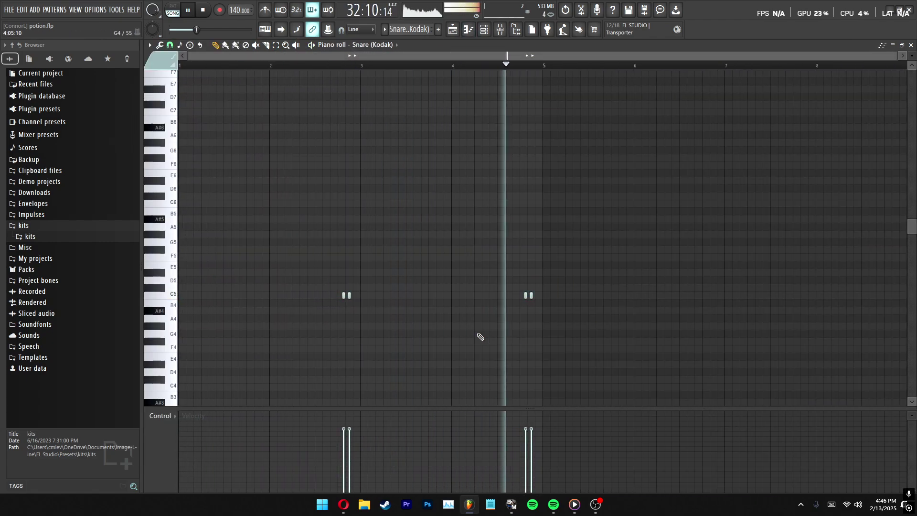
key("F5")
key("space")
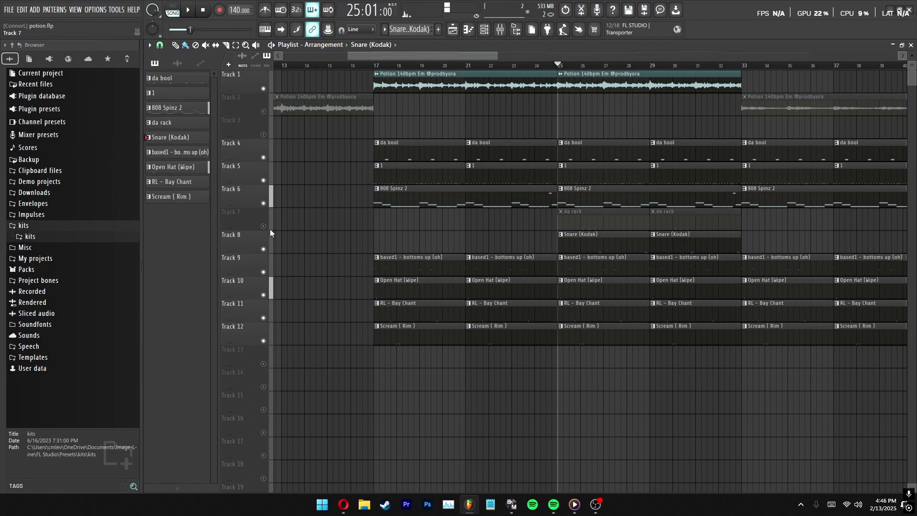
Unmute track 7, review the da rack notes, and return to the playlist
double_click(615, 230)
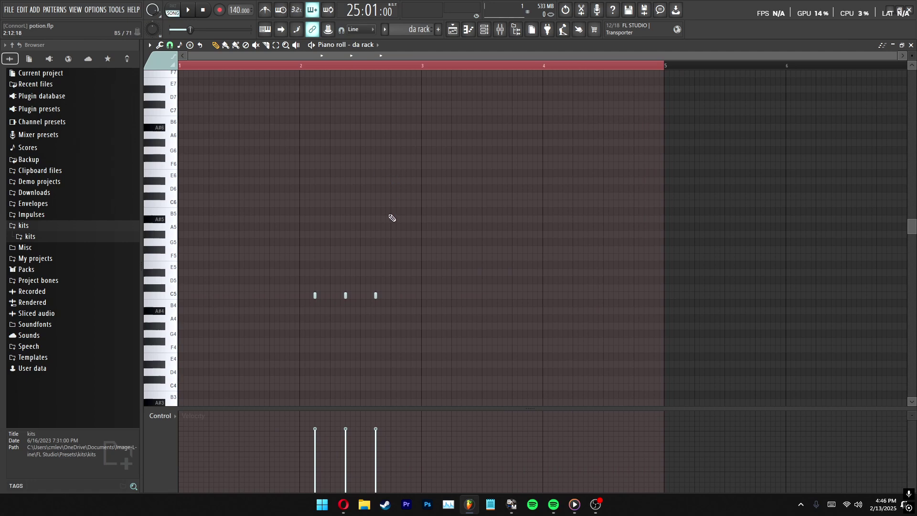
left_click(308, 290)
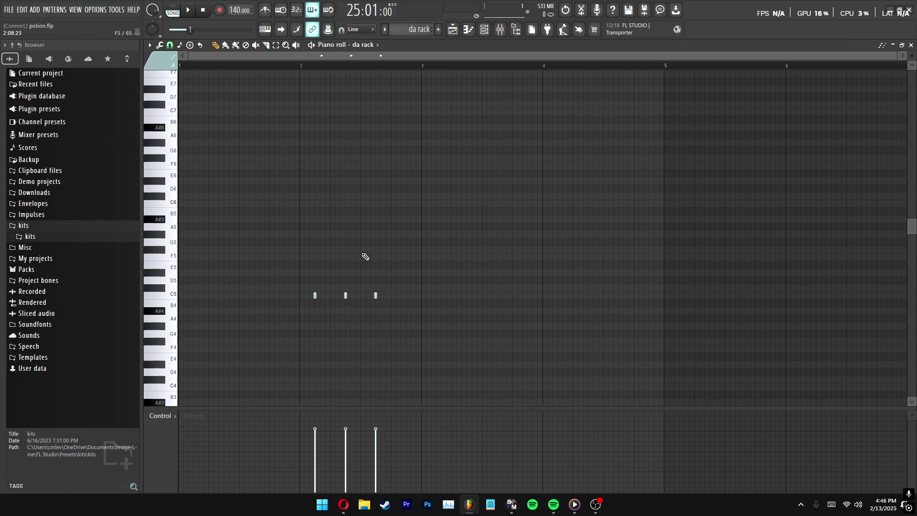
key("F5")
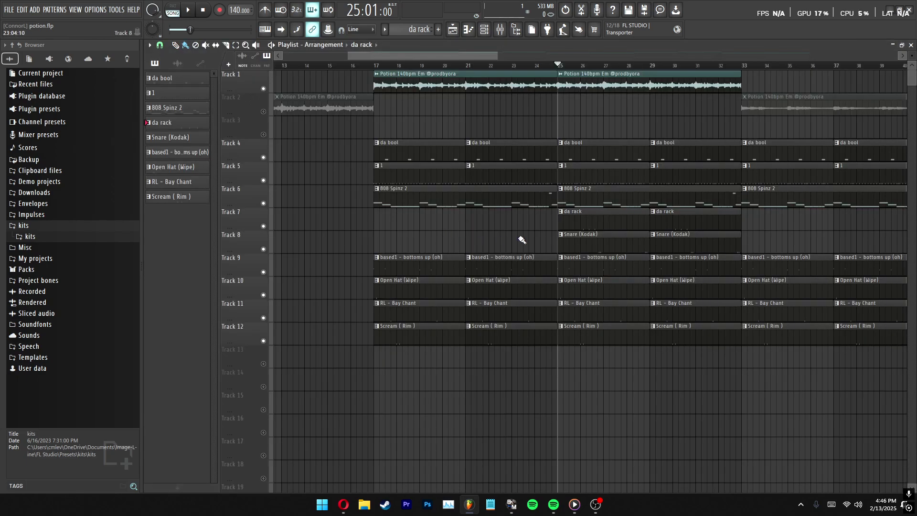
Select bars 25 through 32 in the playlist and play that section while viewing the da rack notes
double_click(596, 218)
key("F5")
left_click_drag(563, 72, 848, 89)
key("F7")
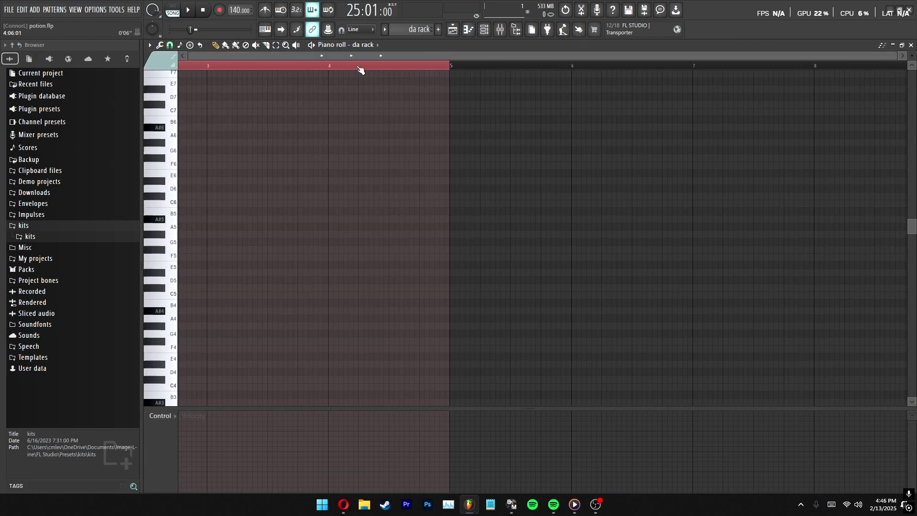
key("space")
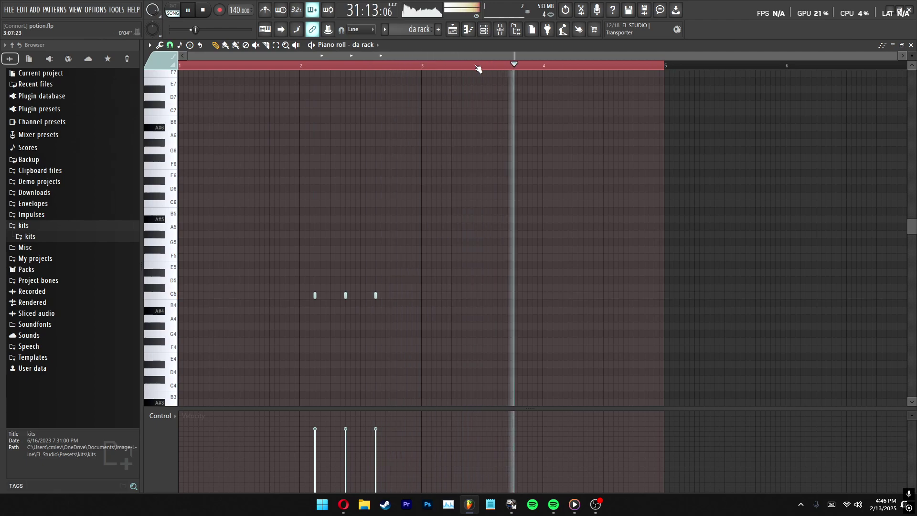
key("F5")
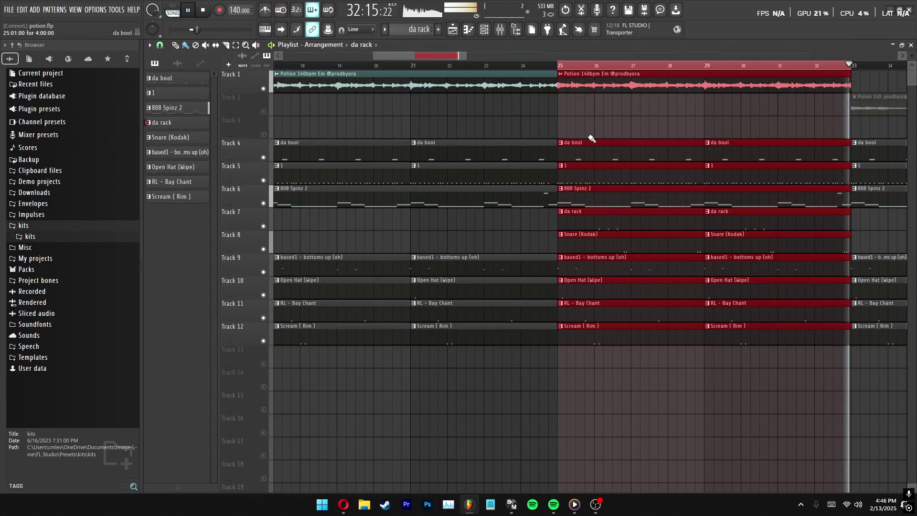
key("space")
Clear the time selection, look over the whole arrangement, and mark out the drum clips starting at bar 17
left_click(590, 65, "ctrl")
scroll(590, 65, "down", 5)
scroll(590, 65, "up", 4)
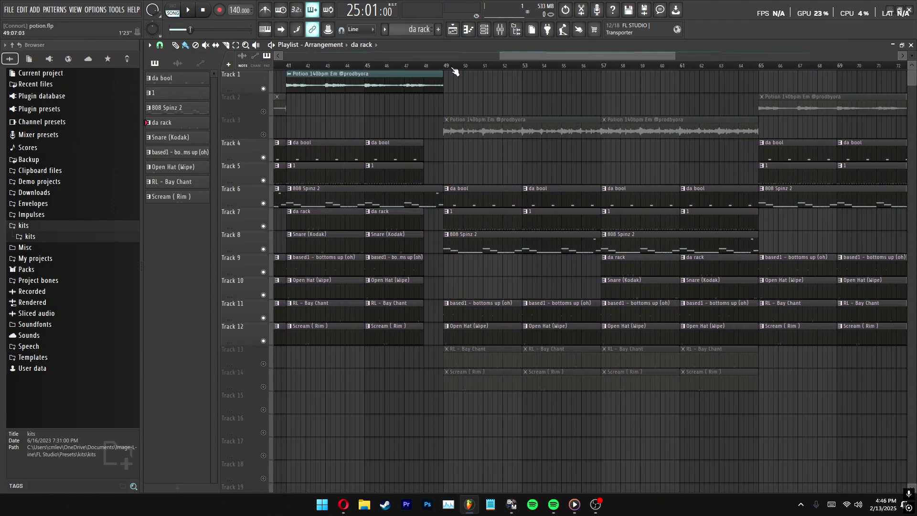
scroll(479, 57, "down", 5)
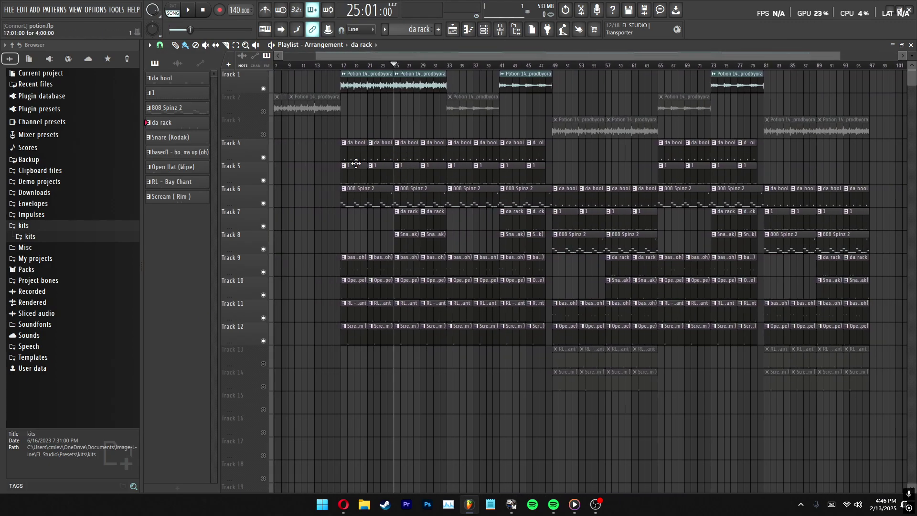
scroll(352, 68, "up", 3)
left_click_drag(342, 144, 423, 297)
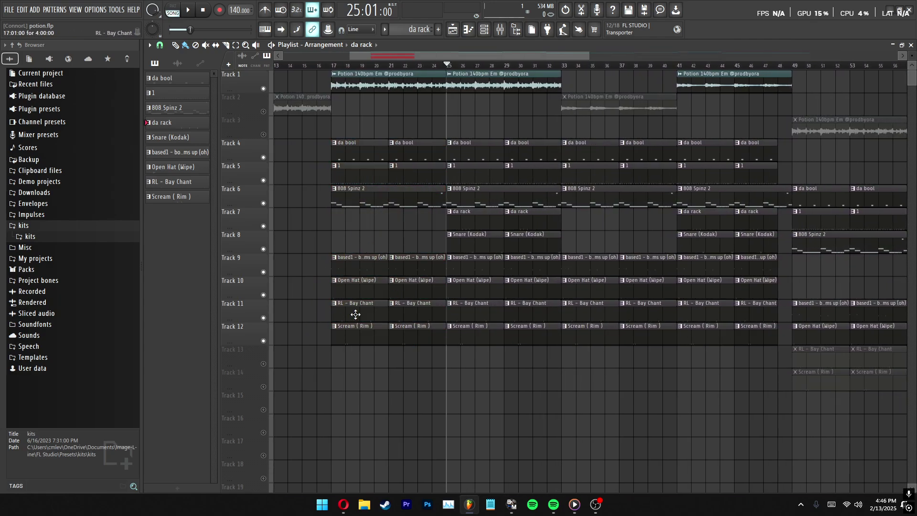
Review the Snare (Kodak) notes from track 8 and return to the playlist
double_click(469, 239)
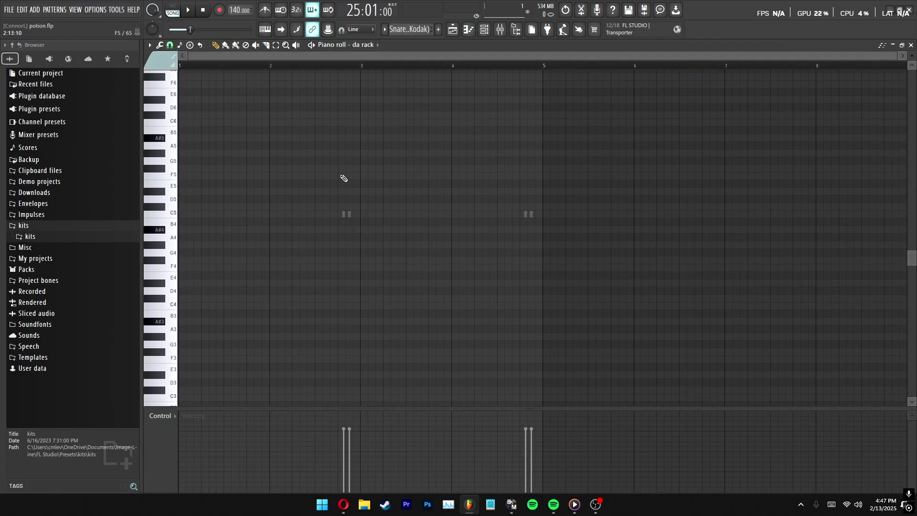
key("F5")
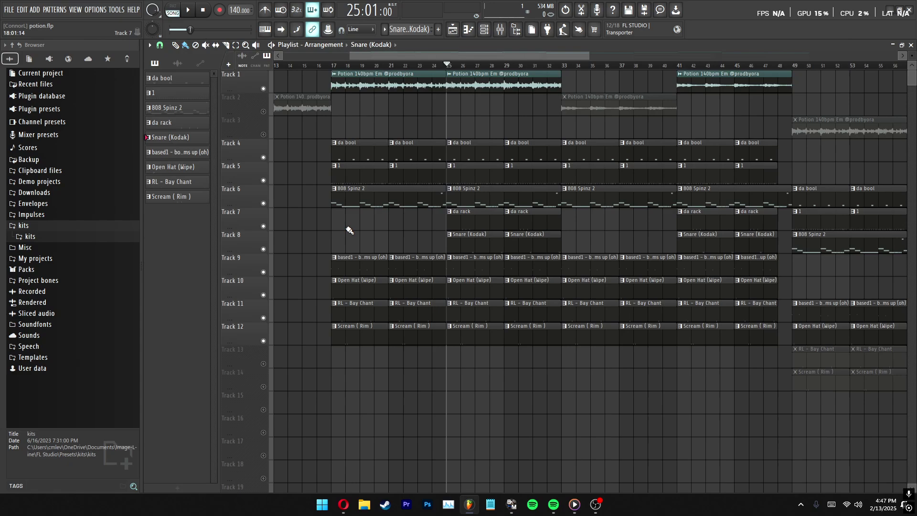
scroll(443, 71, "up", 4)
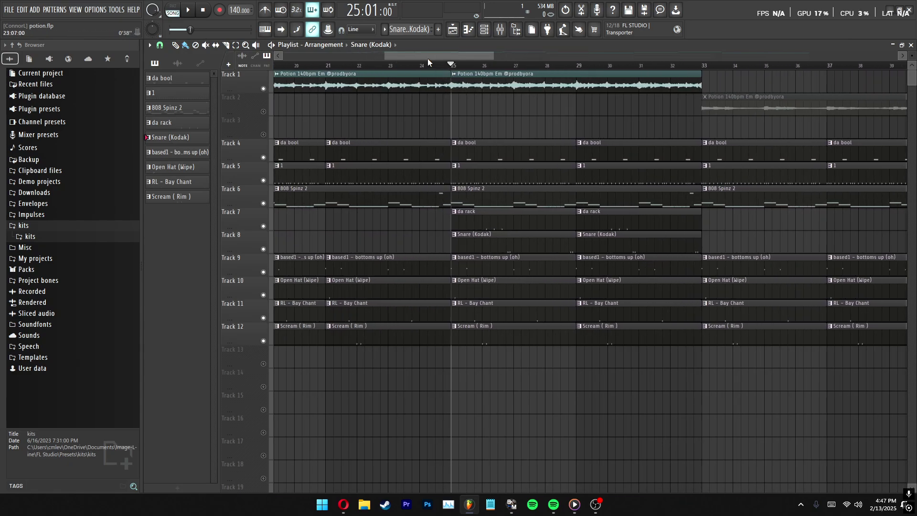
Move the playback position to bar 17 and bring the clips from bars 17 to 32 into view
left_click_drag(428, 58, 562, 68)
scroll(404, 67, "down", 2)
left_click(562, 67, "ctrl")
scroll(558, 66, "down", 4)
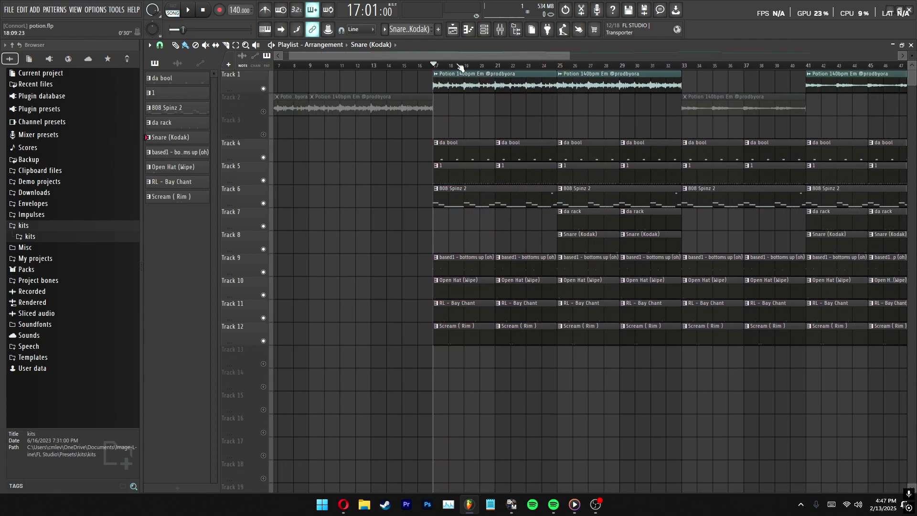
scroll(435, 60, "up", 2)
left_click_drag(433, 56, 453, 58)
scroll(453, 62, "up", 2)
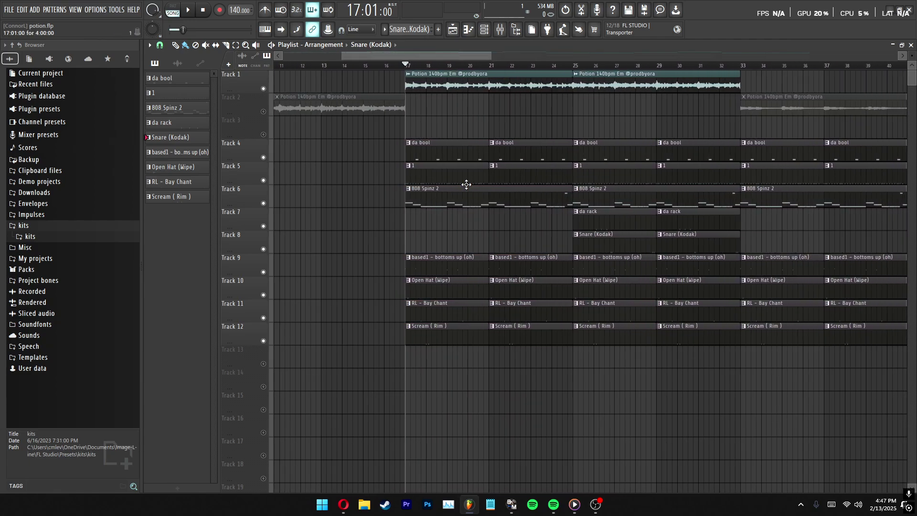
Check the notes of pattern 1 on track 5, return to the playlist, and look over the arrangement
double_click(435, 179)
key("Escape")
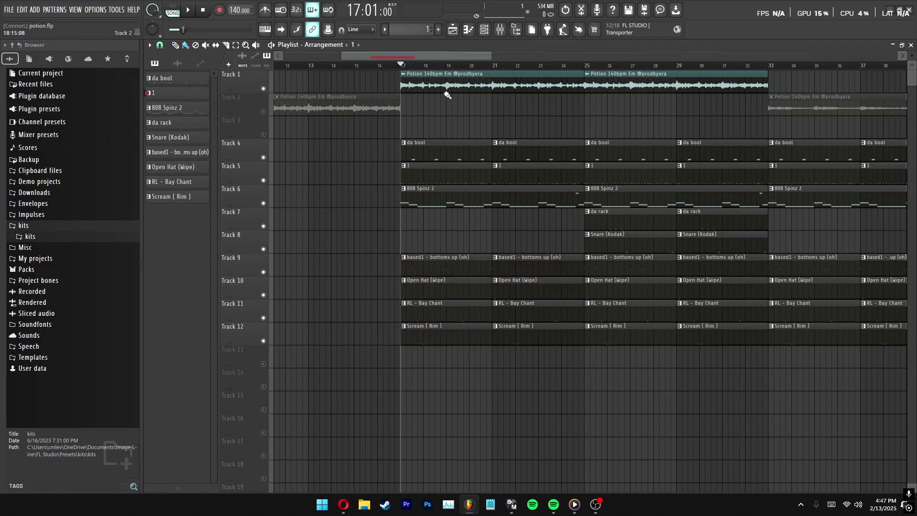
left_click_drag(412, 67, 401, 69)
scroll(402, 68, "down", 5)
scroll(442, 69, "up", 4)
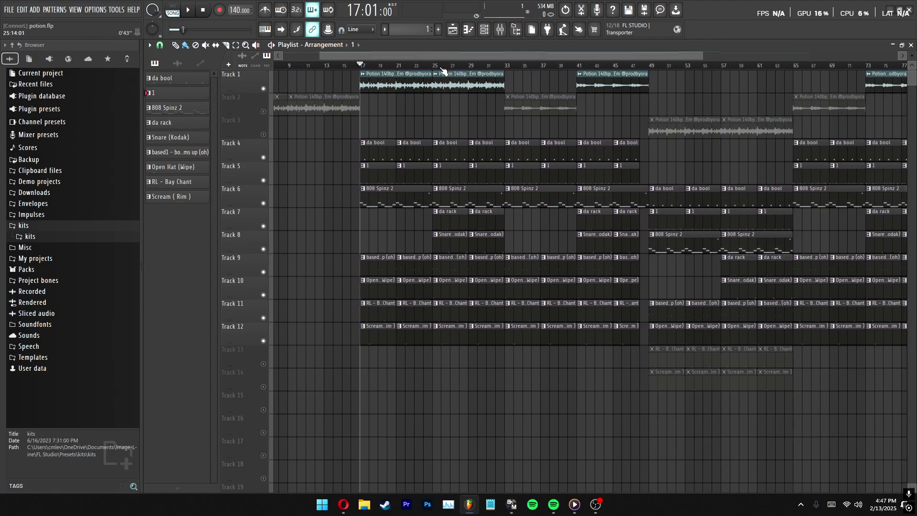
scroll(443, 70, "down", 5)
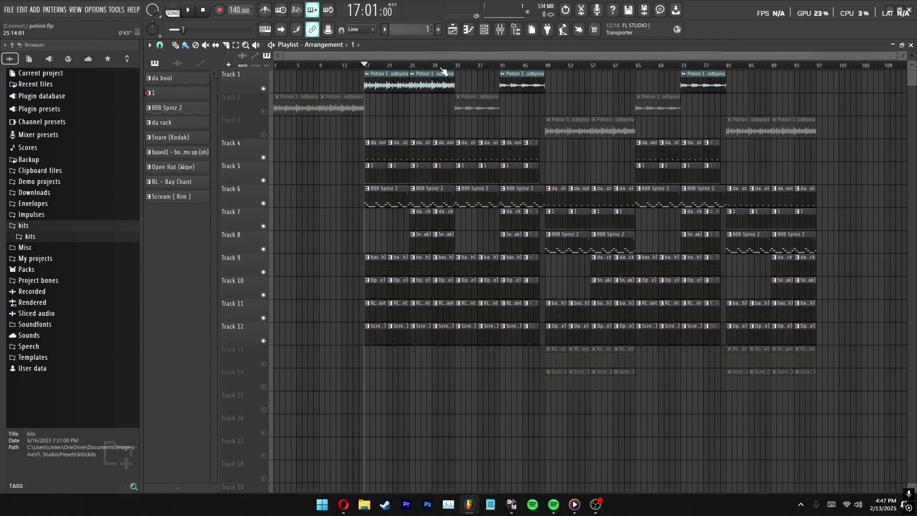
scroll(391, 56, "up", 6)
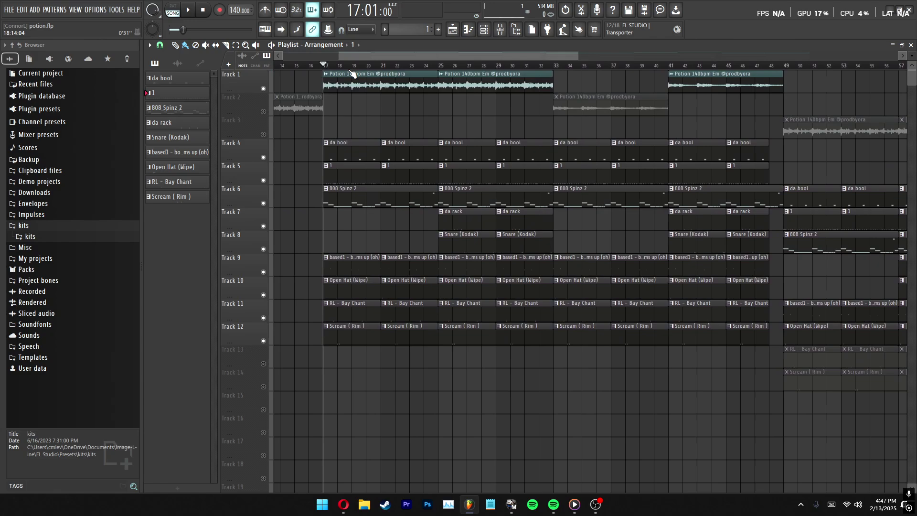
Mark out bars 17 through 32 in the playlist, unmute track 2, and clear the time selection
left_click_drag(361, 65, 592, 69)
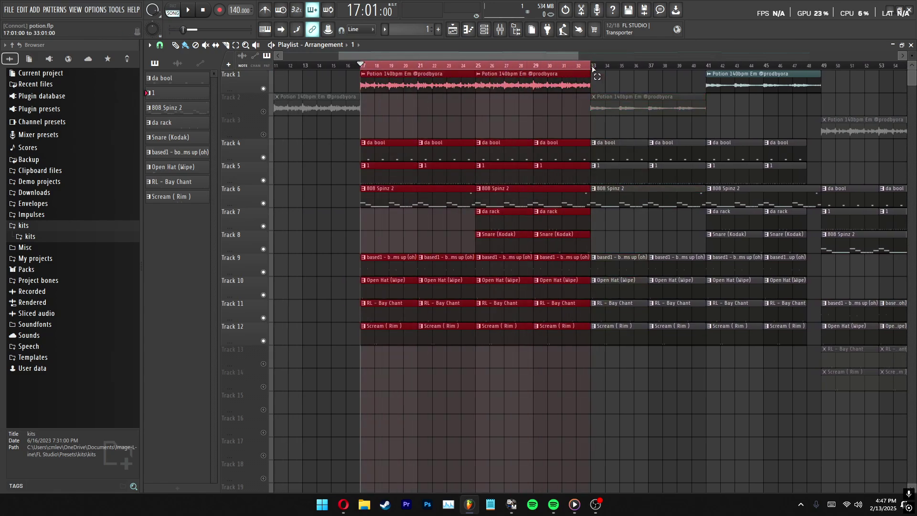
left_click(263, 111)
scroll(348, 67, "down", 5)
left_click(445, 67, "ctrl")
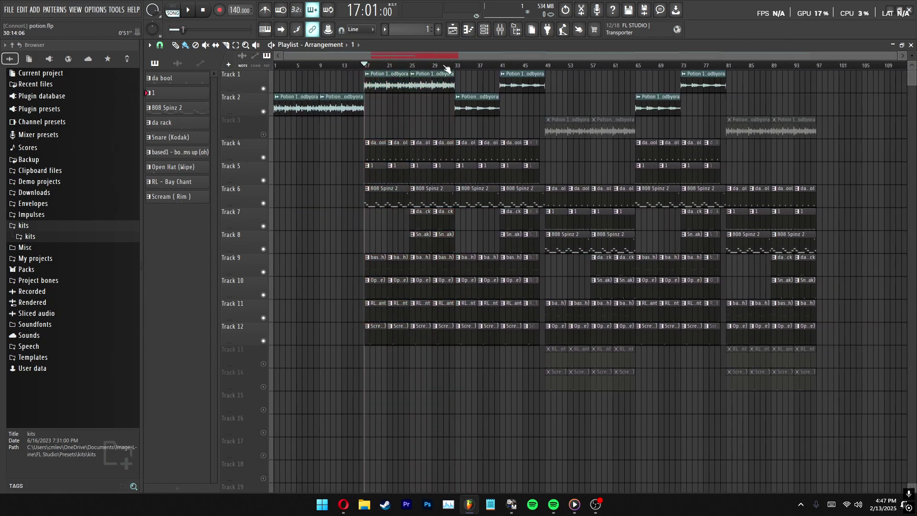
Play the arrangement from bar 17 past bar 40 with the melodies on tracks 1 and 2, and stop playback
key("space")
scroll(386, 55, "up", 5)
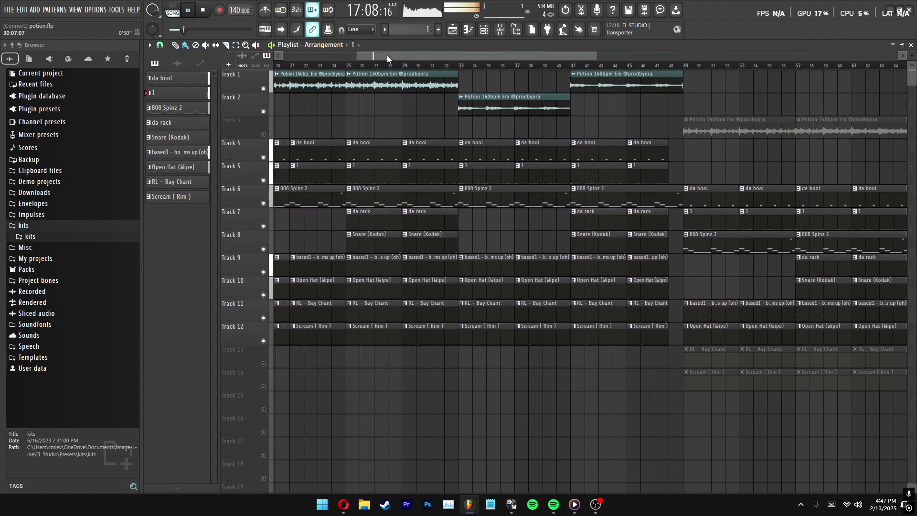
scroll(444, 67, "down", 3)
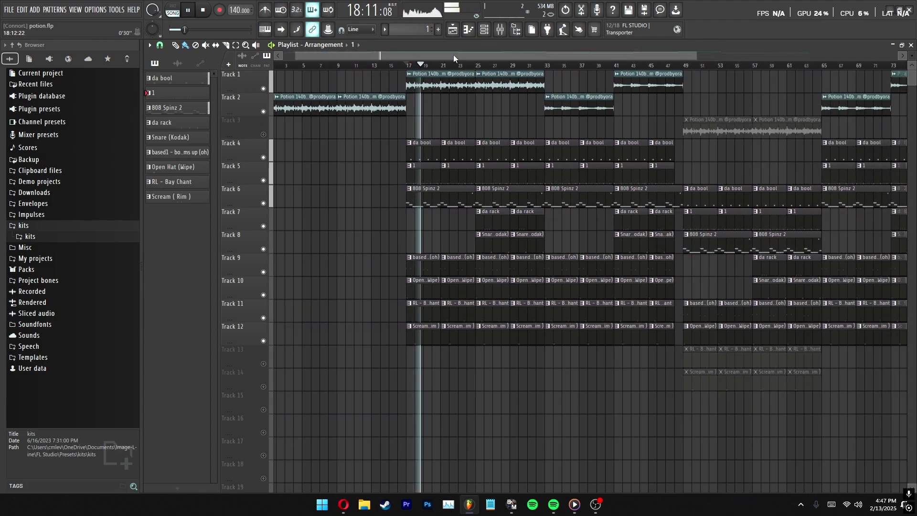
scroll(453, 68, "up", 4)
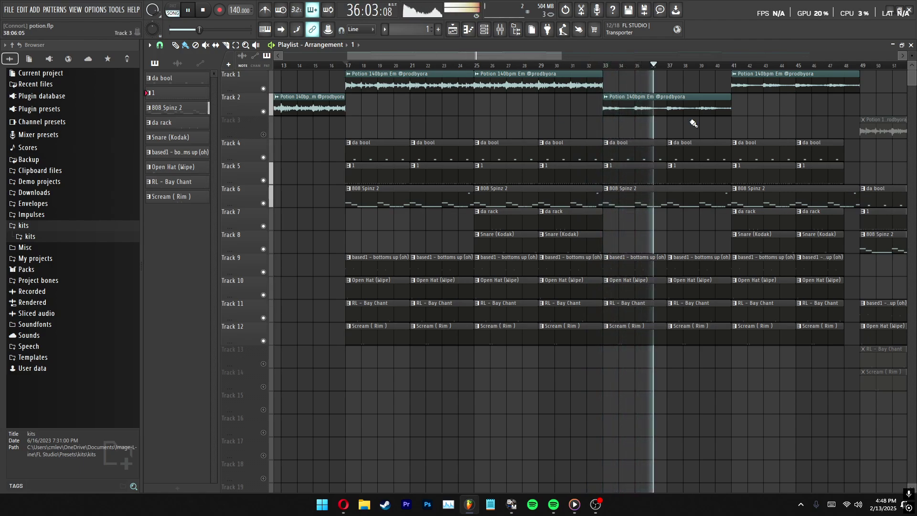
left_click_drag(519, 56, 567, 69)
scroll(567, 70, "up", 5)
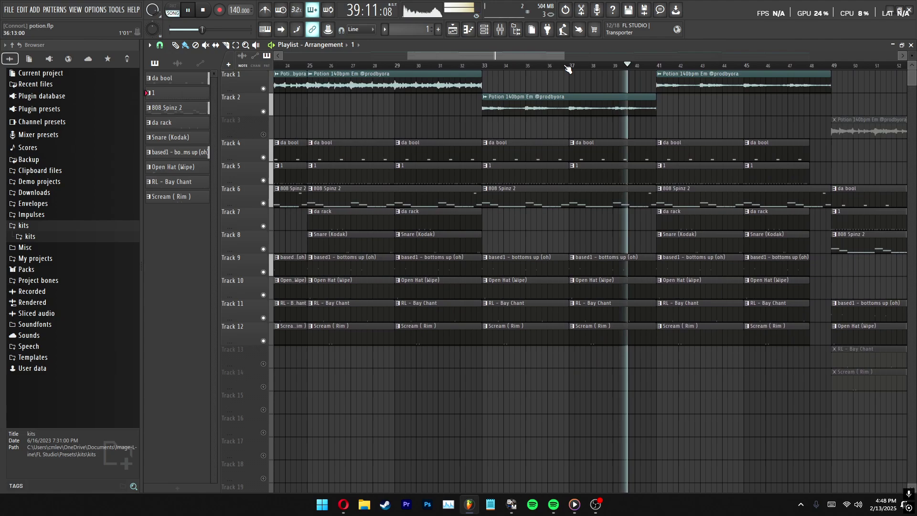
scroll(568, 68, "down", 5)
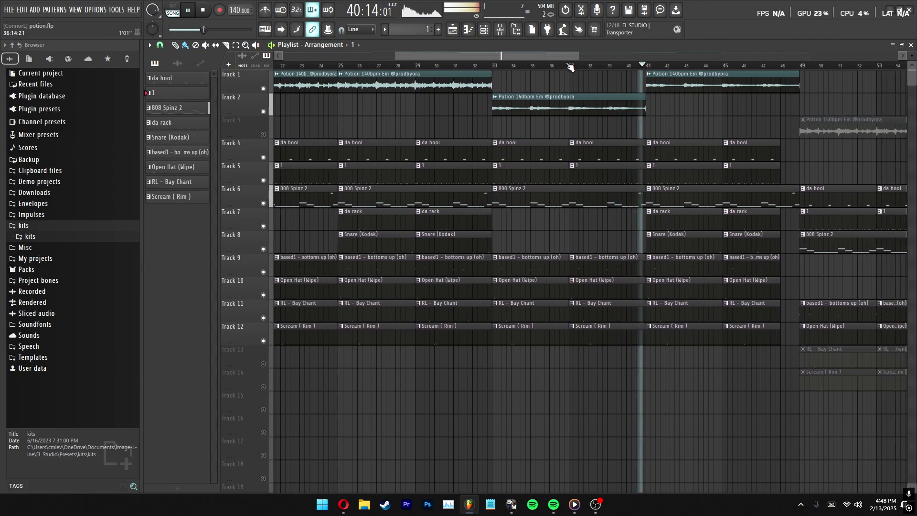
scroll(572, 68, "down", 3)
key("space")
Examine how the melody, 808, snare and percussion clips are laid out across the whole arrangement
scroll(432, 70, "up", 4)
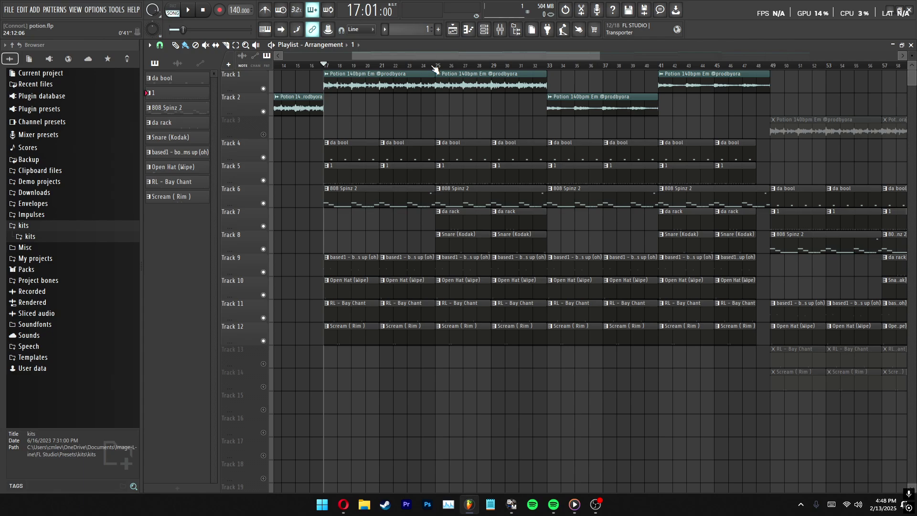
left_click_drag(443, 61, 447, 139)
scroll(432, 65, "down", 4)
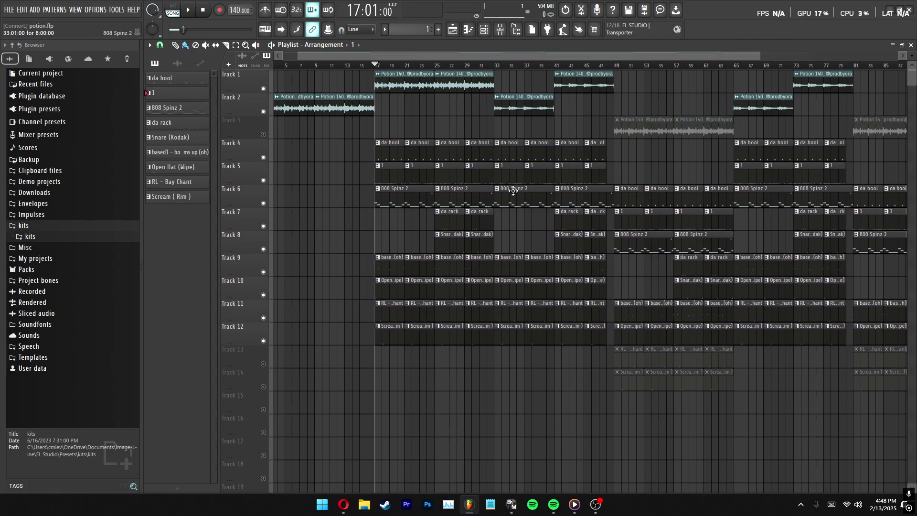
scroll(424, 72, "down", 3)
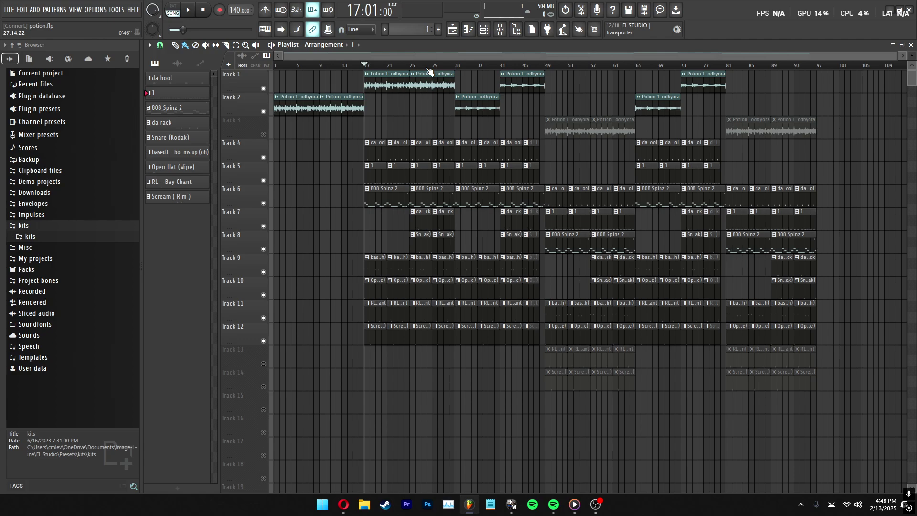
scroll(429, 71, "up", 3)
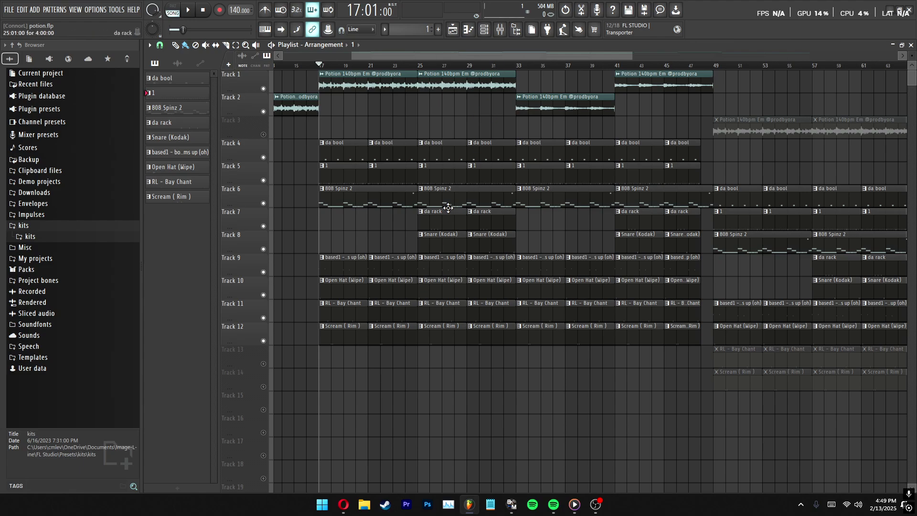
scroll(463, 210, "down", 3)
scroll(463, 210, "up", 3)
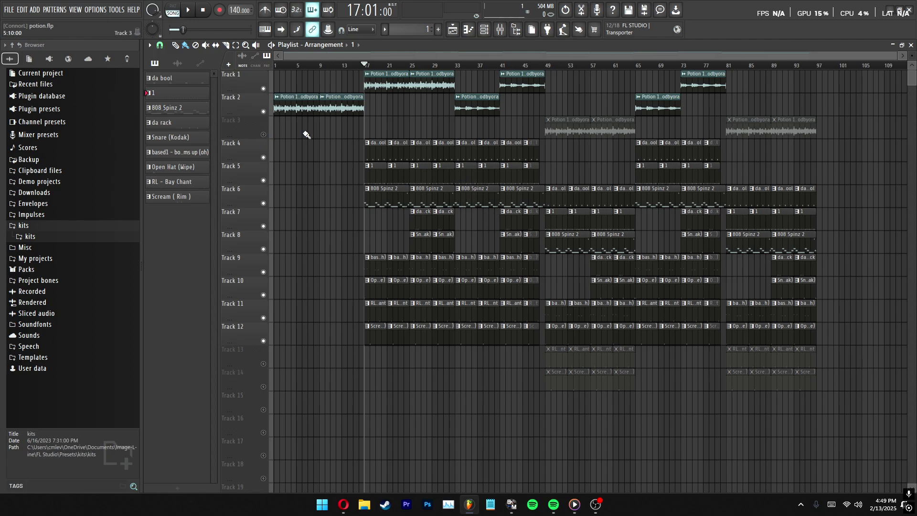
scroll(420, 68, "up", 1)
scroll(420, 69, "down", 1)
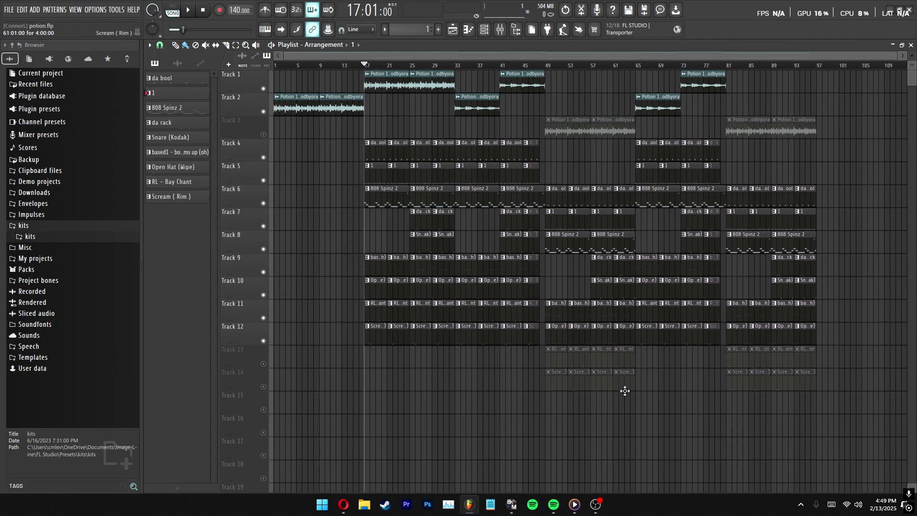